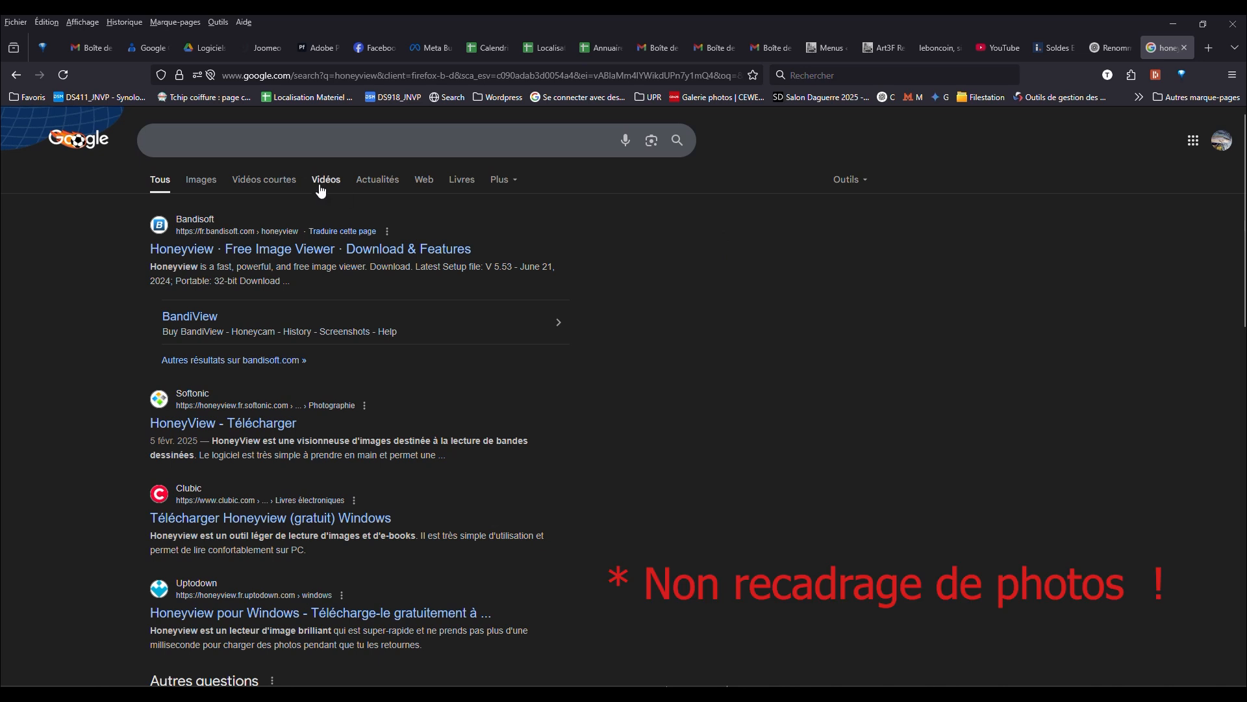
# - Search Google for "faststone" and open the official FastStone website from the results
pyautogui.click(199, 139)
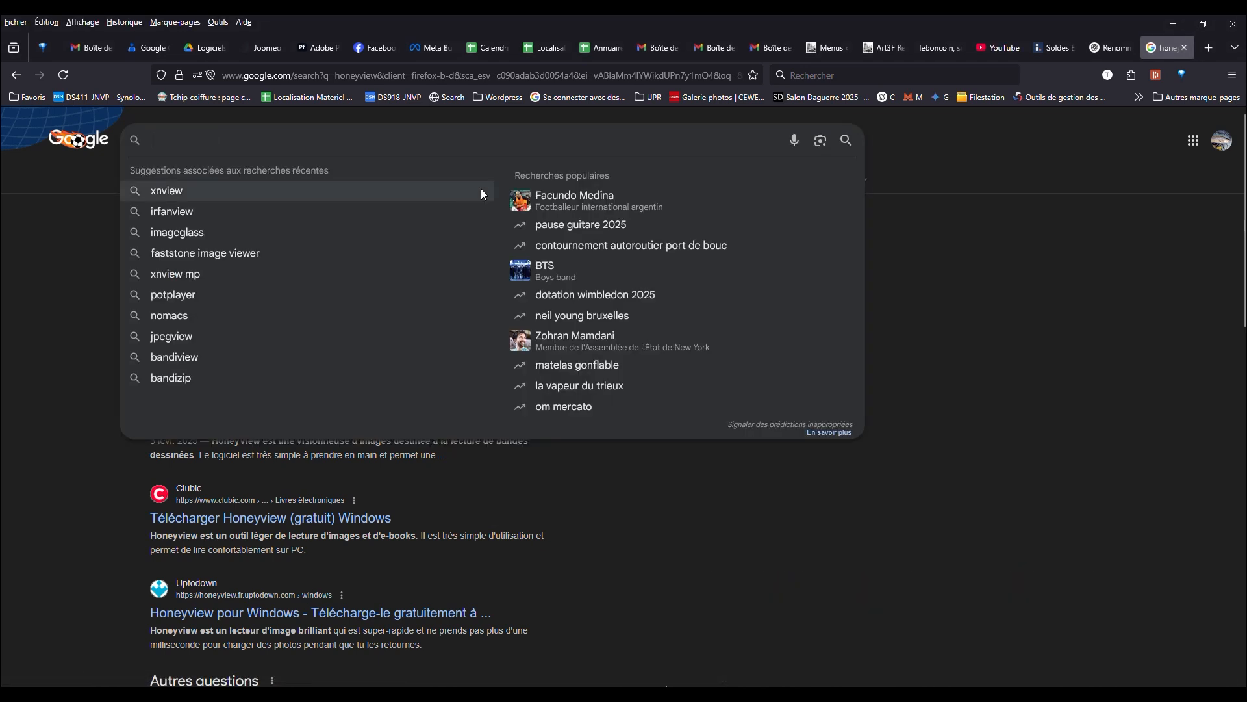
pyautogui.write('fast')
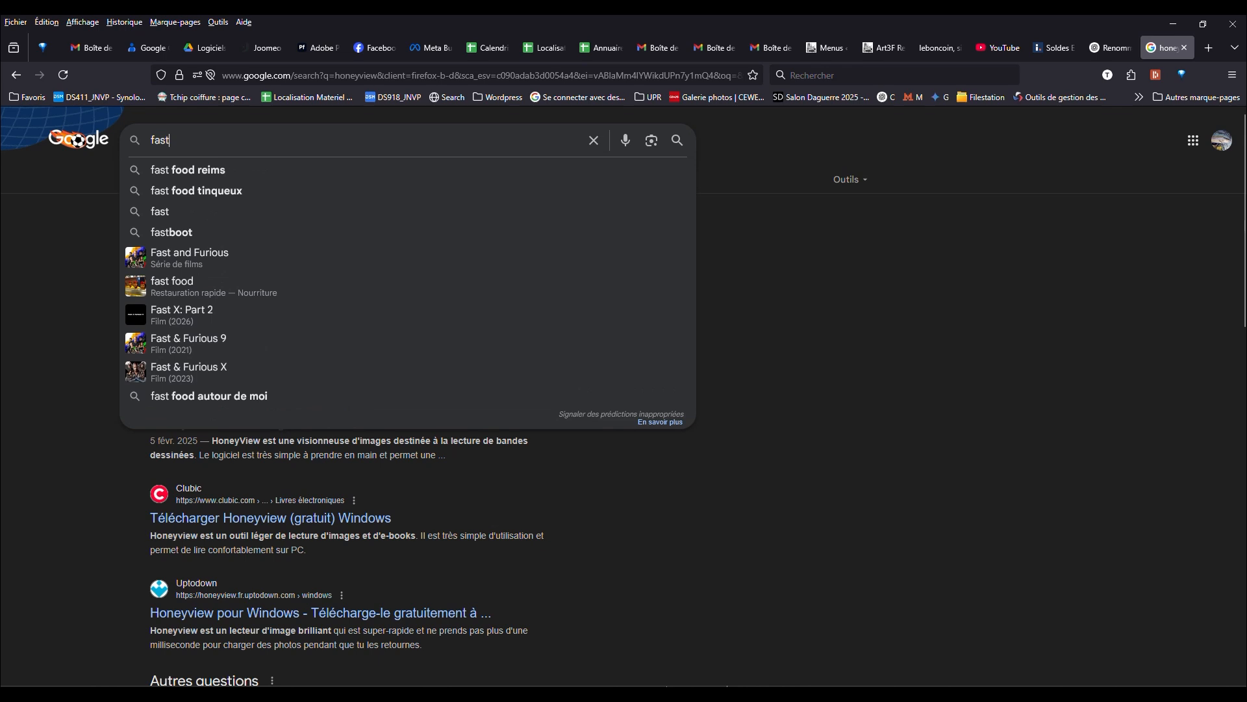
pyautogui.write('stone')
pyautogui.press('Return')
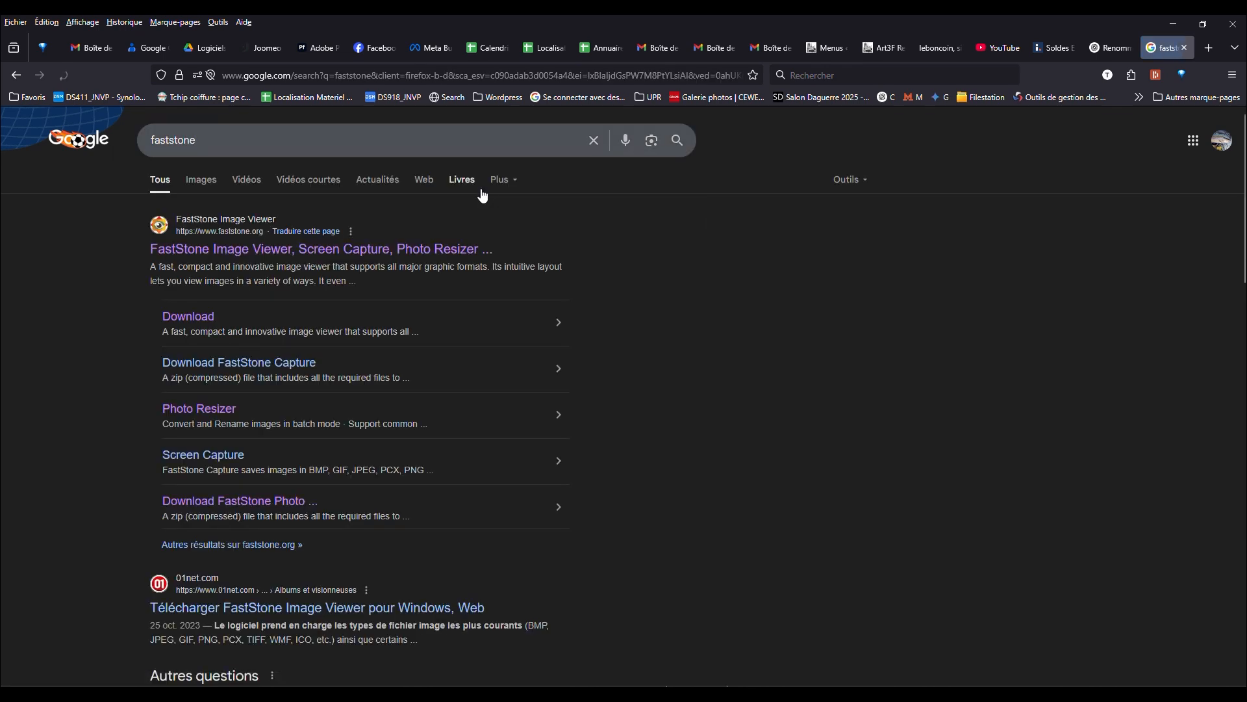
pyautogui.click(263, 252)
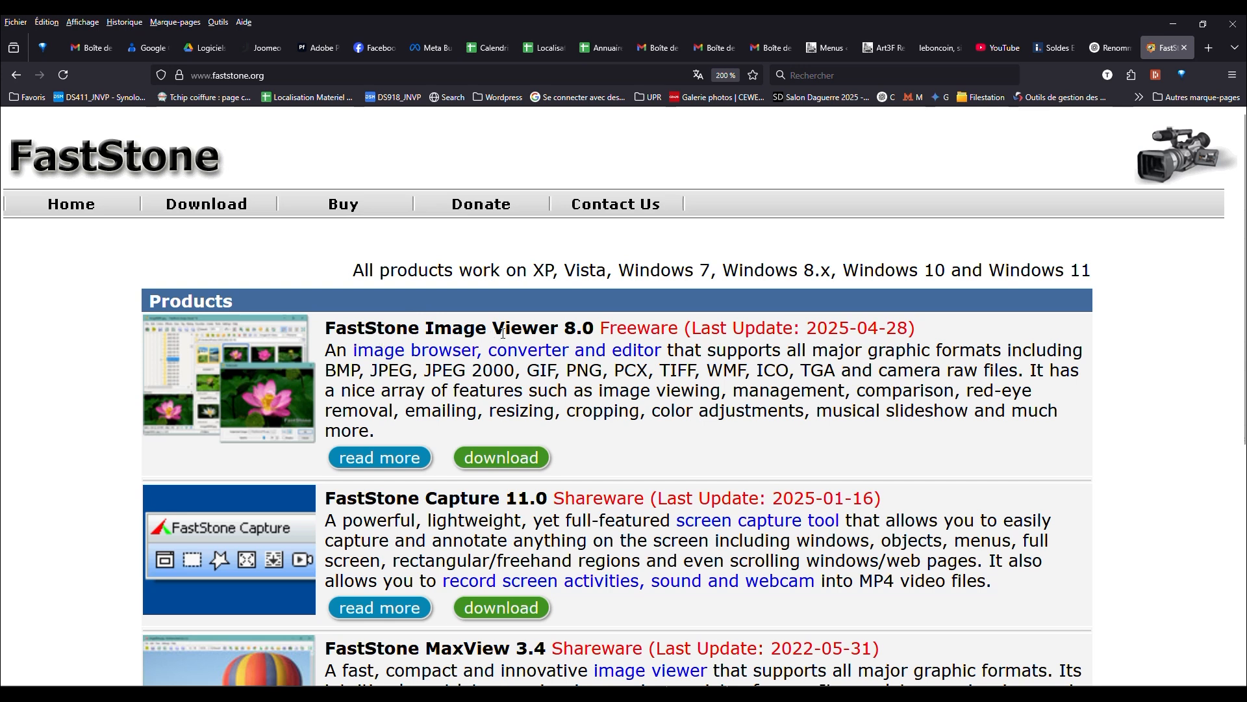
# - Download the FastStone Image Viewer 8.0 exe installer to the Téléchargements folder, replacing the existing FSViewerSetup80.exe
pyautogui.click(499, 458)
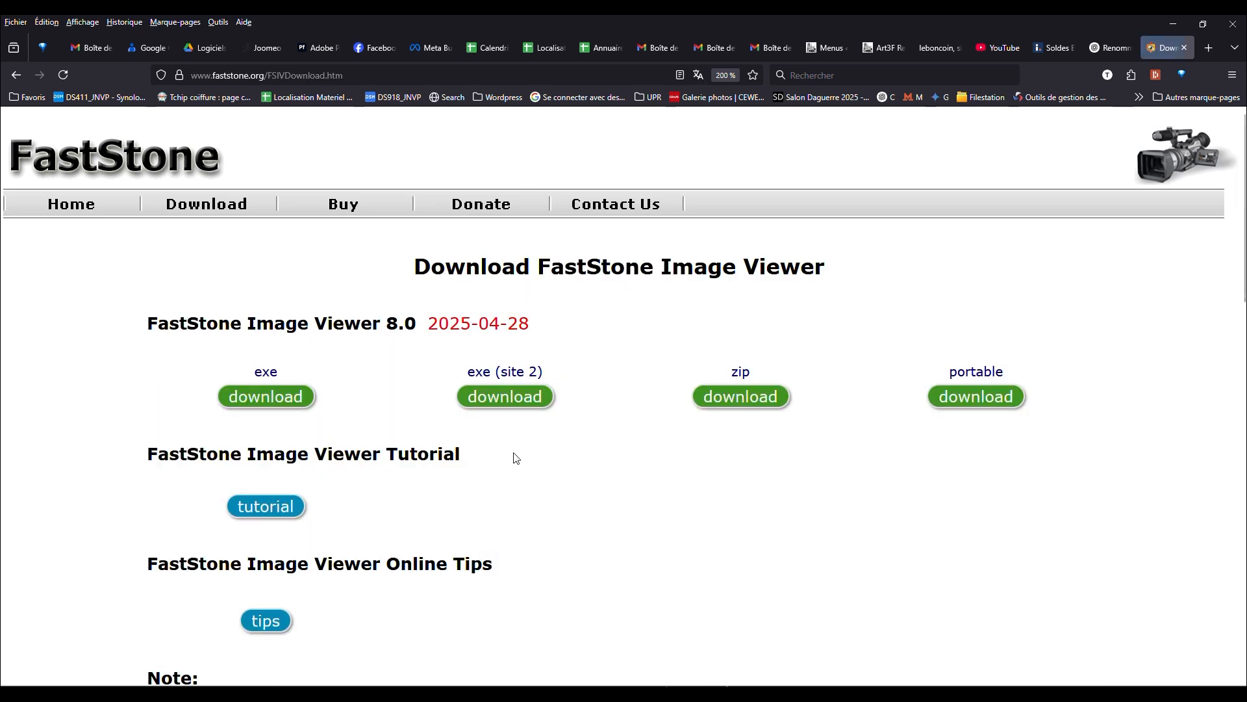
pyautogui.click(263, 402)
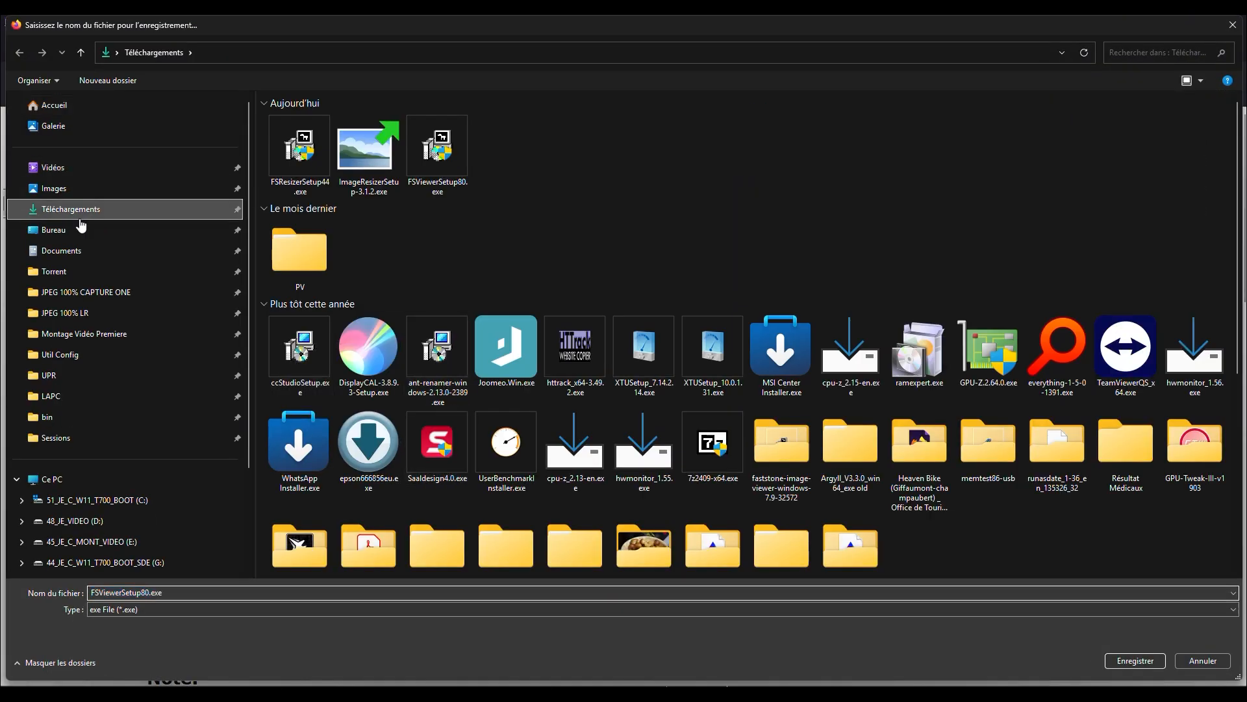
pyautogui.click(1135, 660)
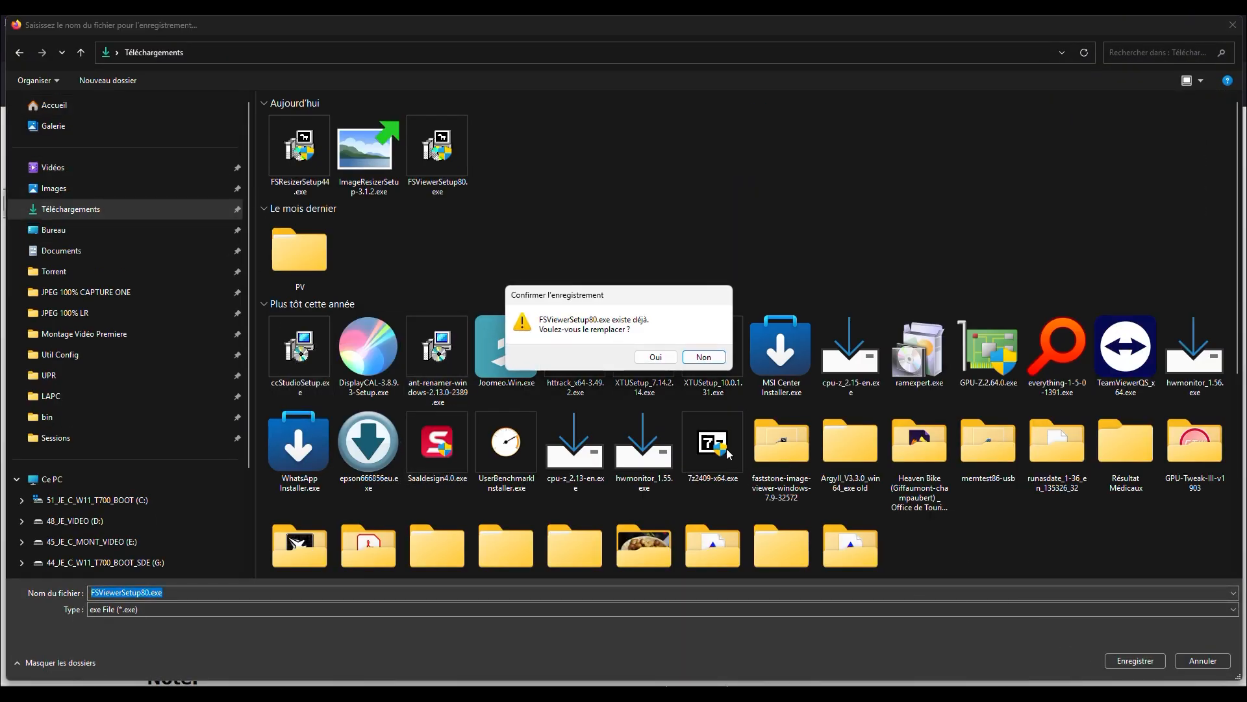
pyautogui.click(656, 359)
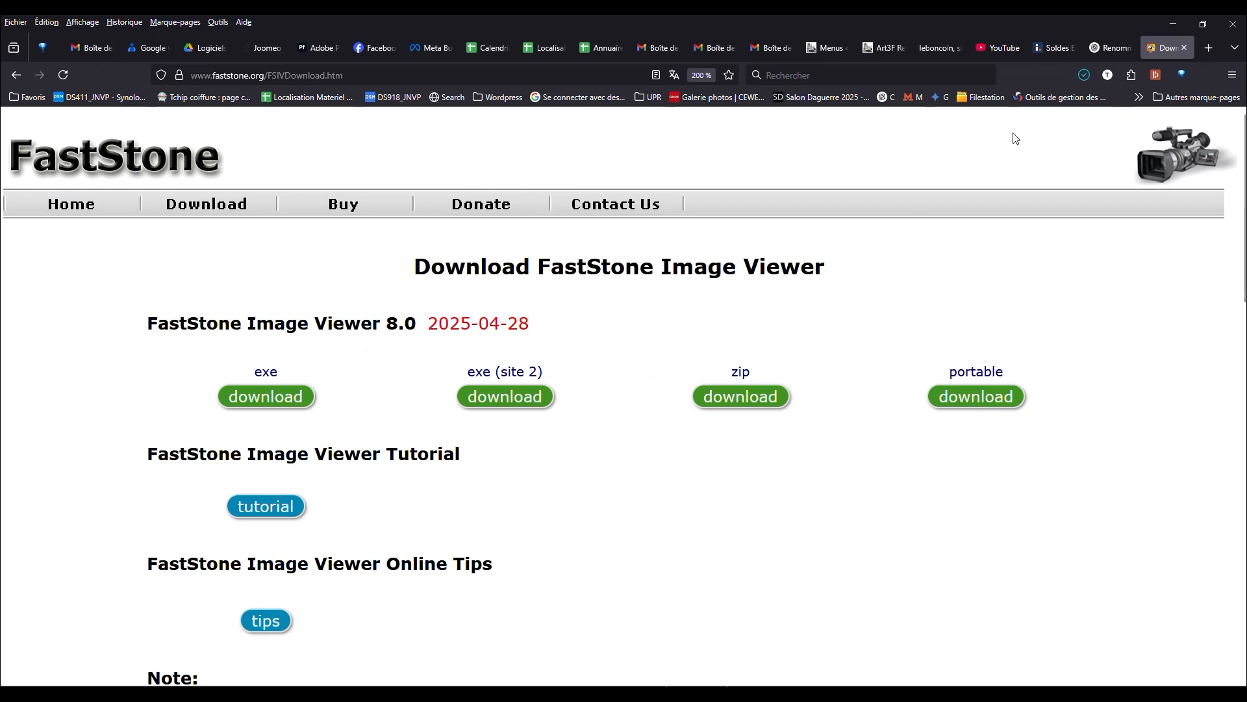
# - Show the downloaded installer in its folder and run FSViewerSetup80.exe
pyautogui.click(1083, 75)
pyautogui.click(1058, 113)
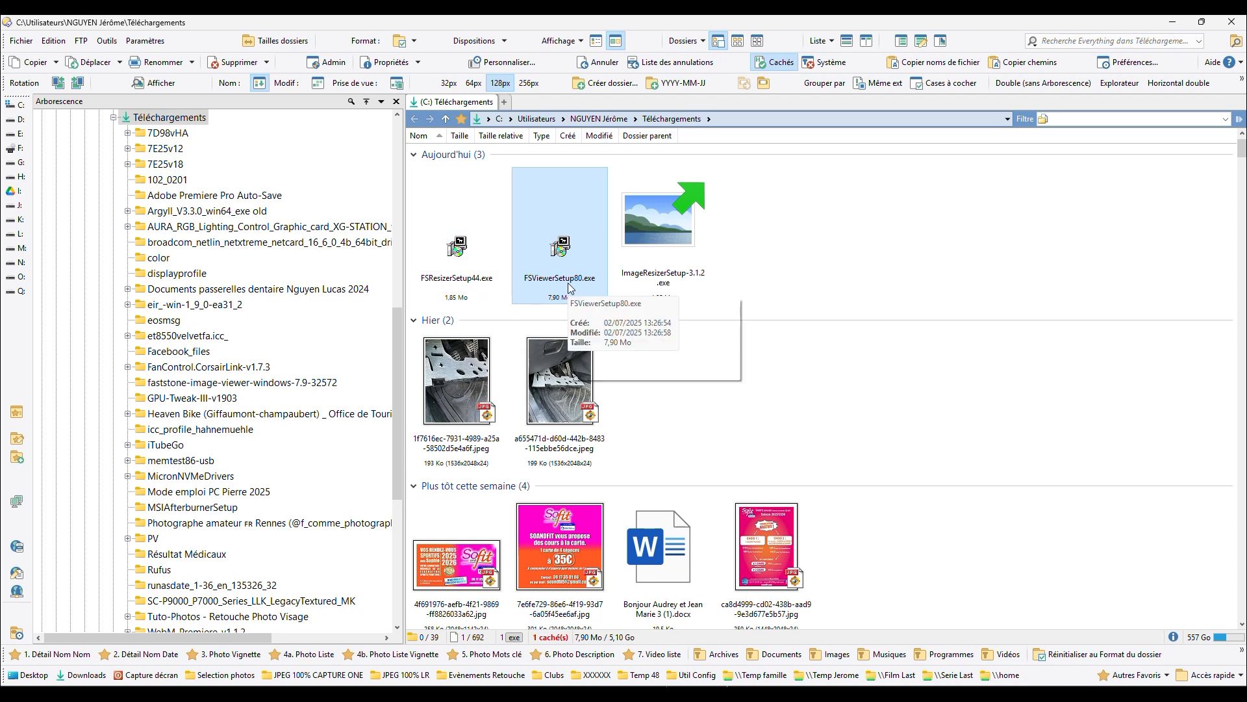
pyautogui.doubleClick(561, 245)
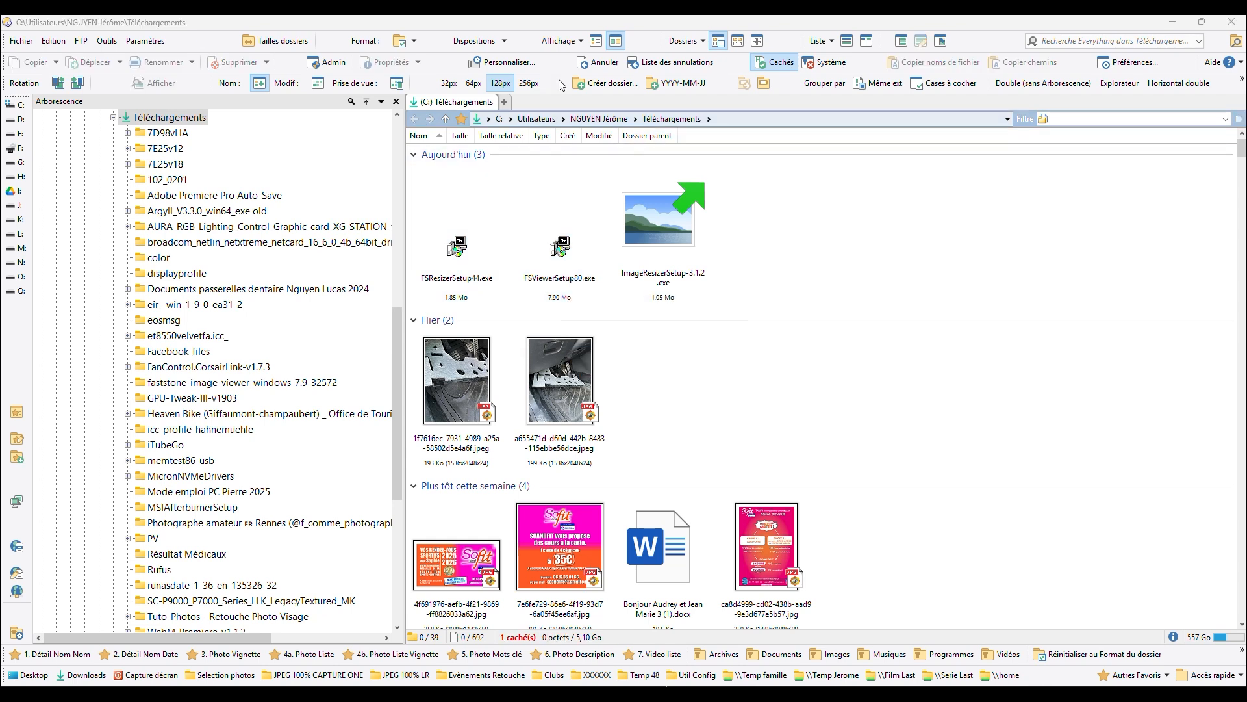
# - Minimize the file manager, launch FastStone Image Viewer from its desktop shortcut and close it again
pyautogui.click(1173, 22)
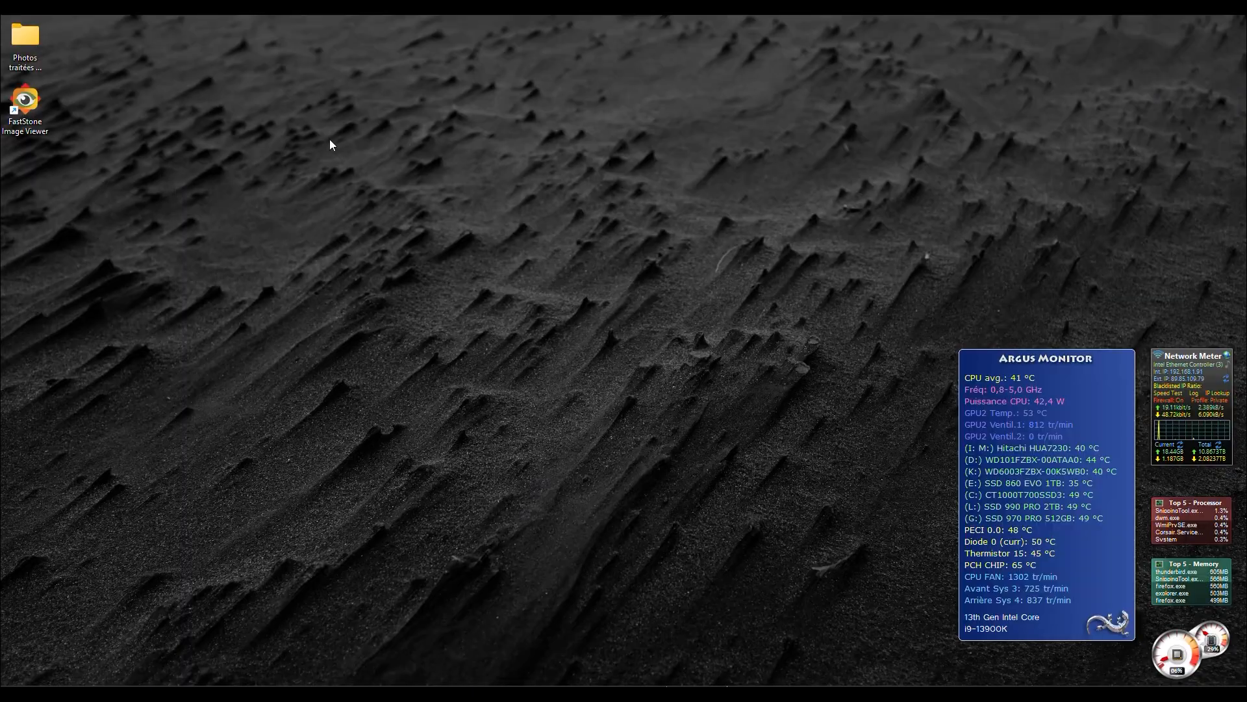
pyautogui.doubleClick(30, 105)
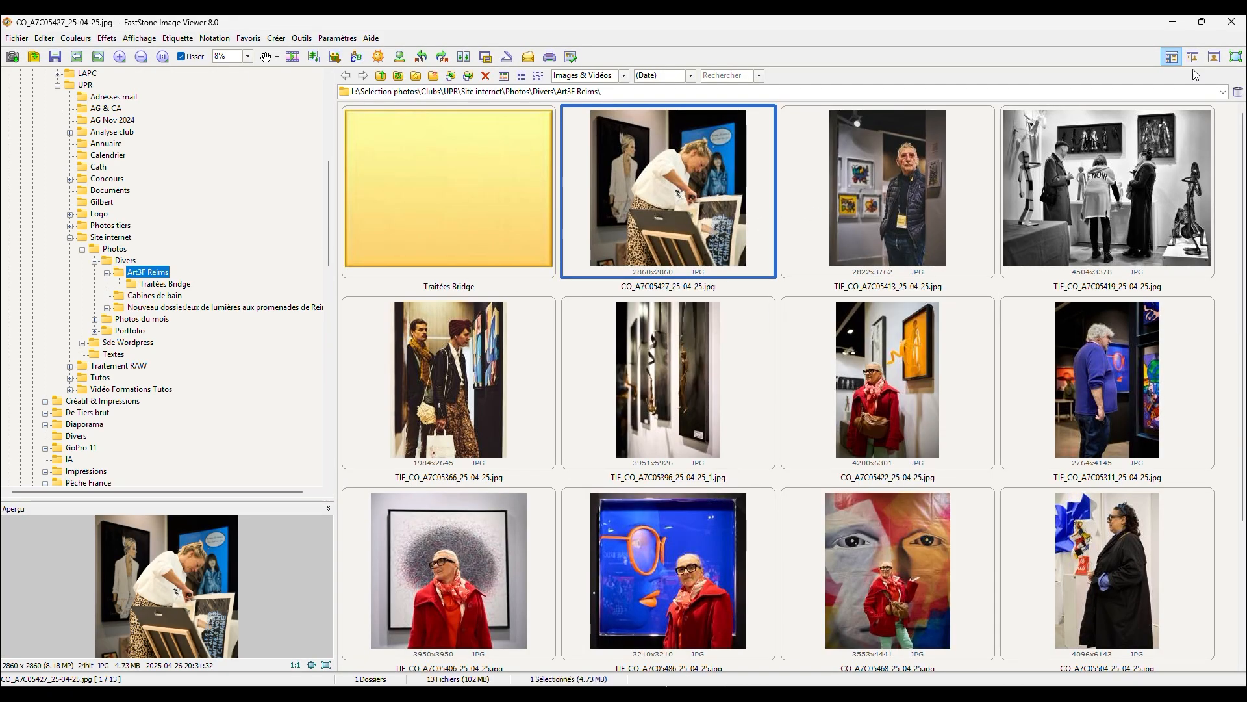
pyautogui.click(1227, 27)
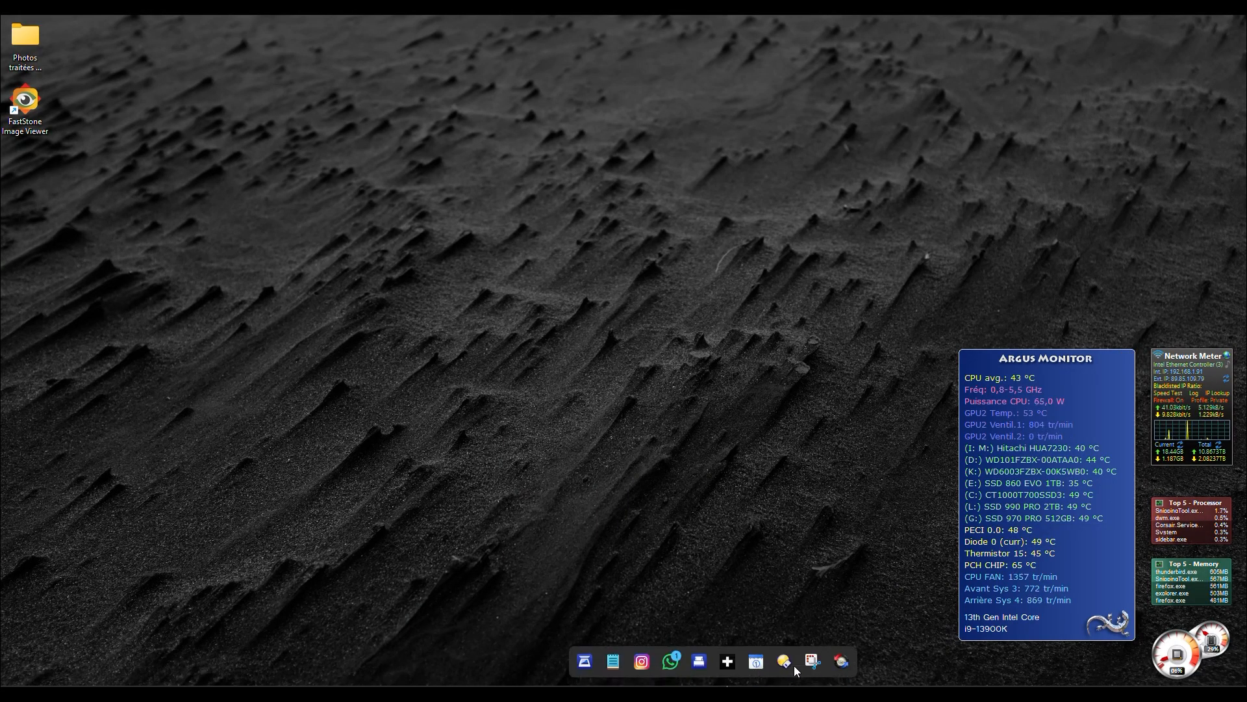
# - Switch to the file manager window showing the LIGHTROOM folder JPEG 100% LR and look through its recent photos
pyautogui.moveTo(790, 666)
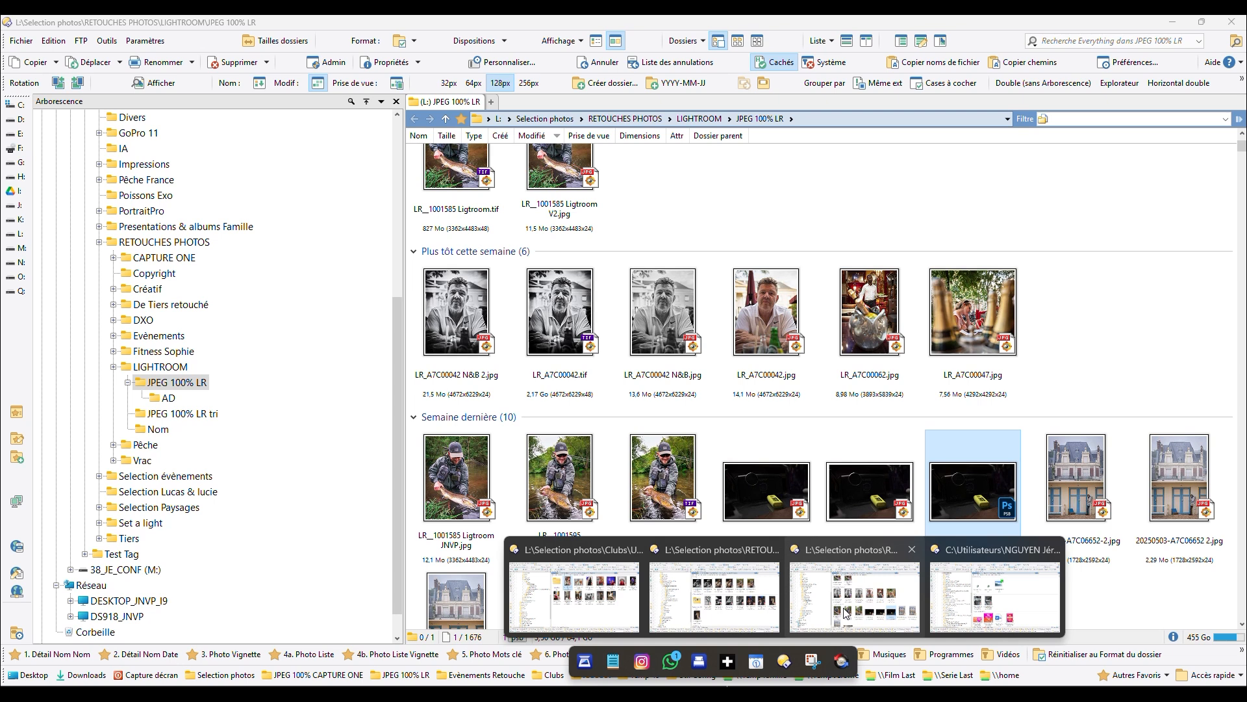
pyautogui.click(846, 613)
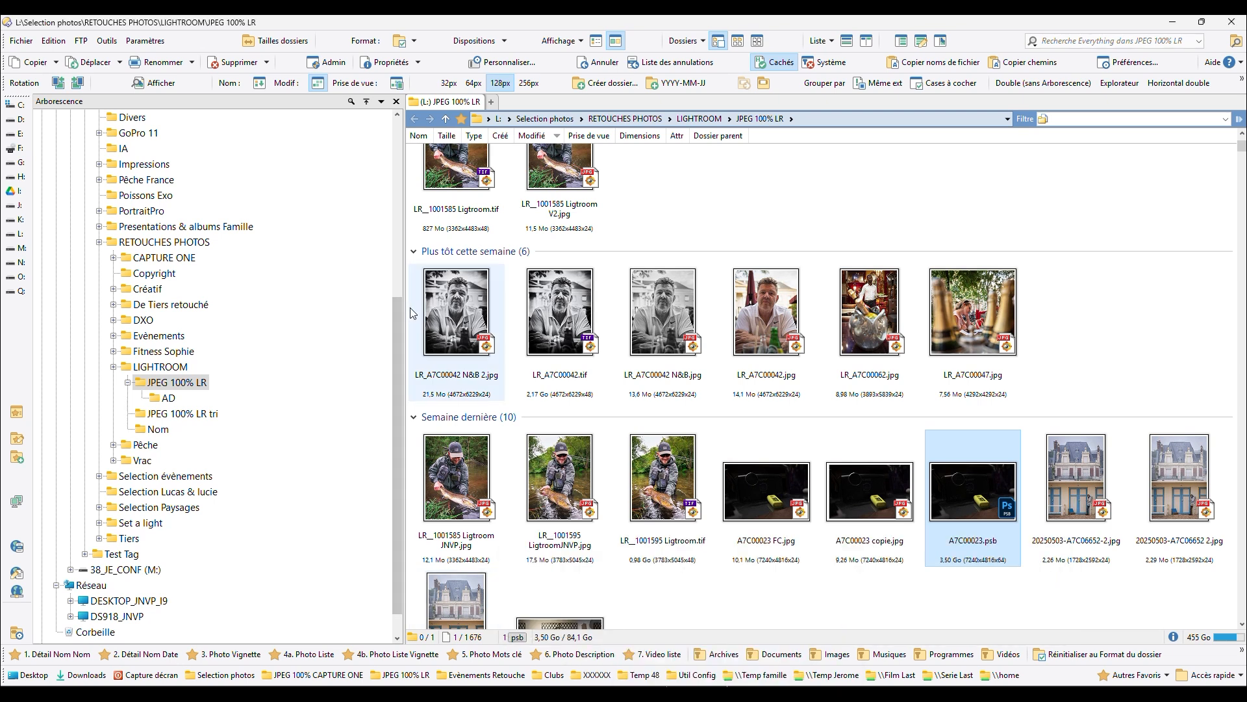
pyautogui.moveTo(464, 328)
pyautogui.scroll(2, 464, 328)
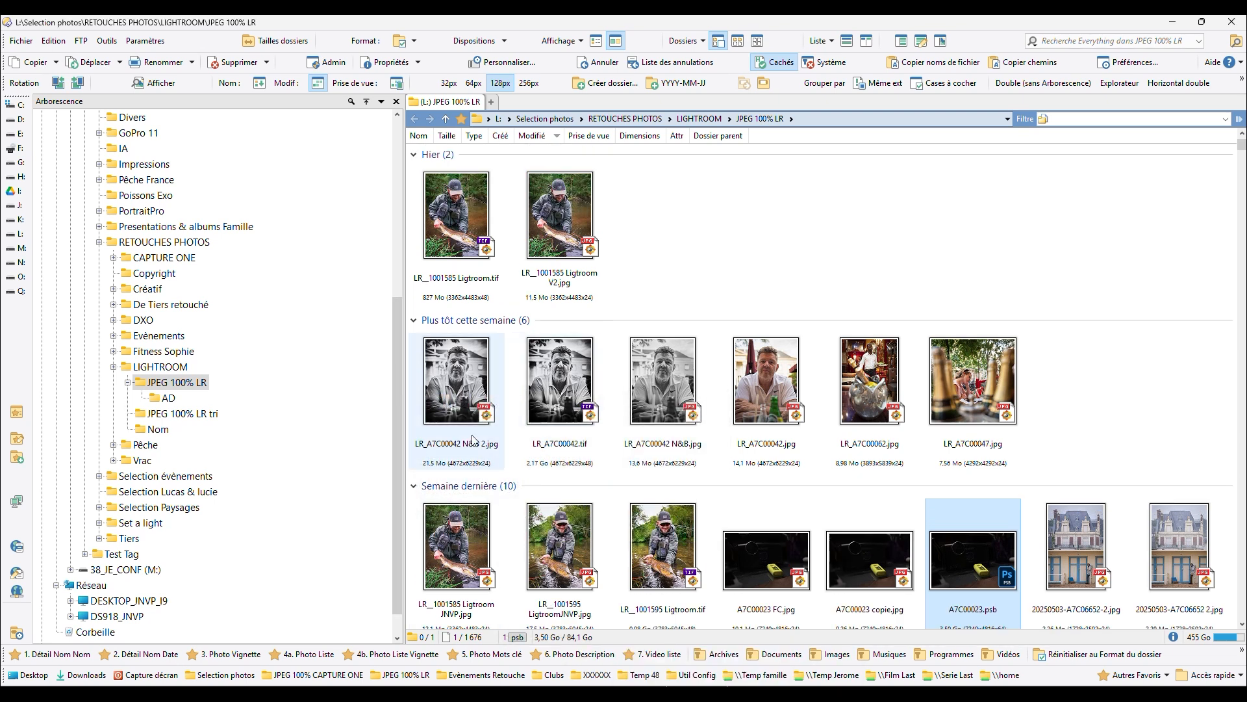
pyautogui.scroll(-4, 723, 407)
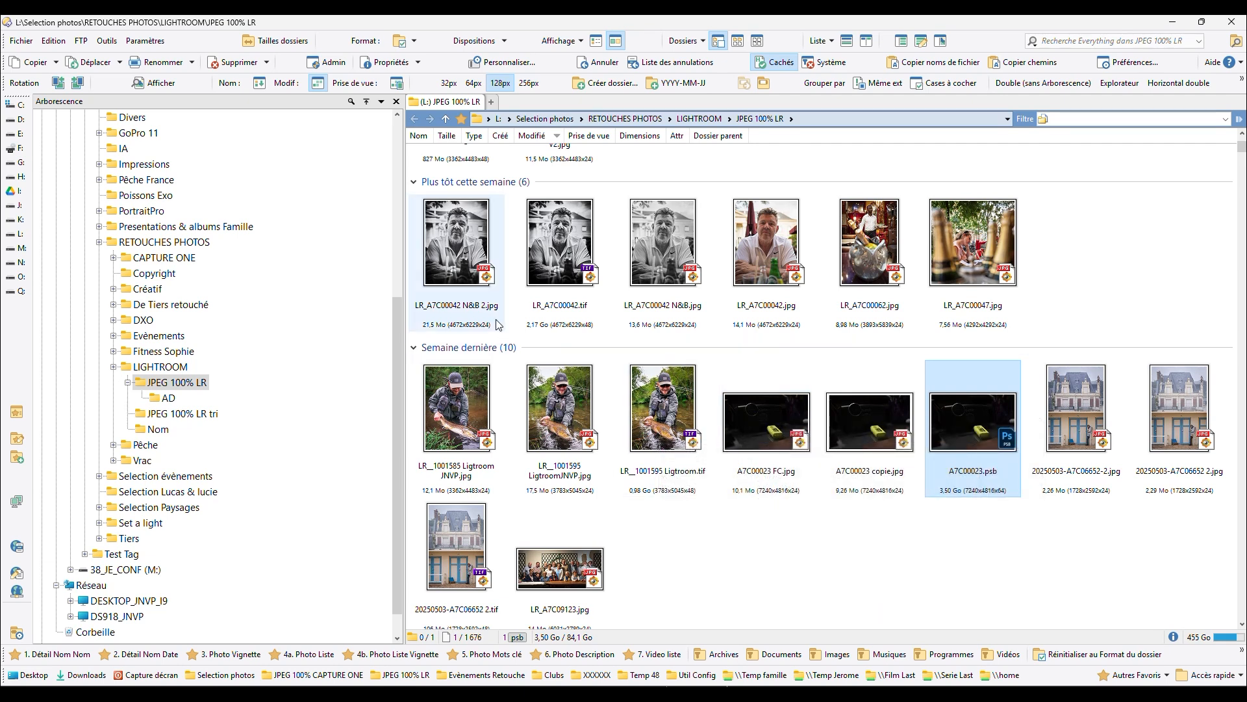
# - View the photo LR_A7C00042 N&B 2.jpg full screen and return to the folder
pyautogui.moveTo(452, 291)
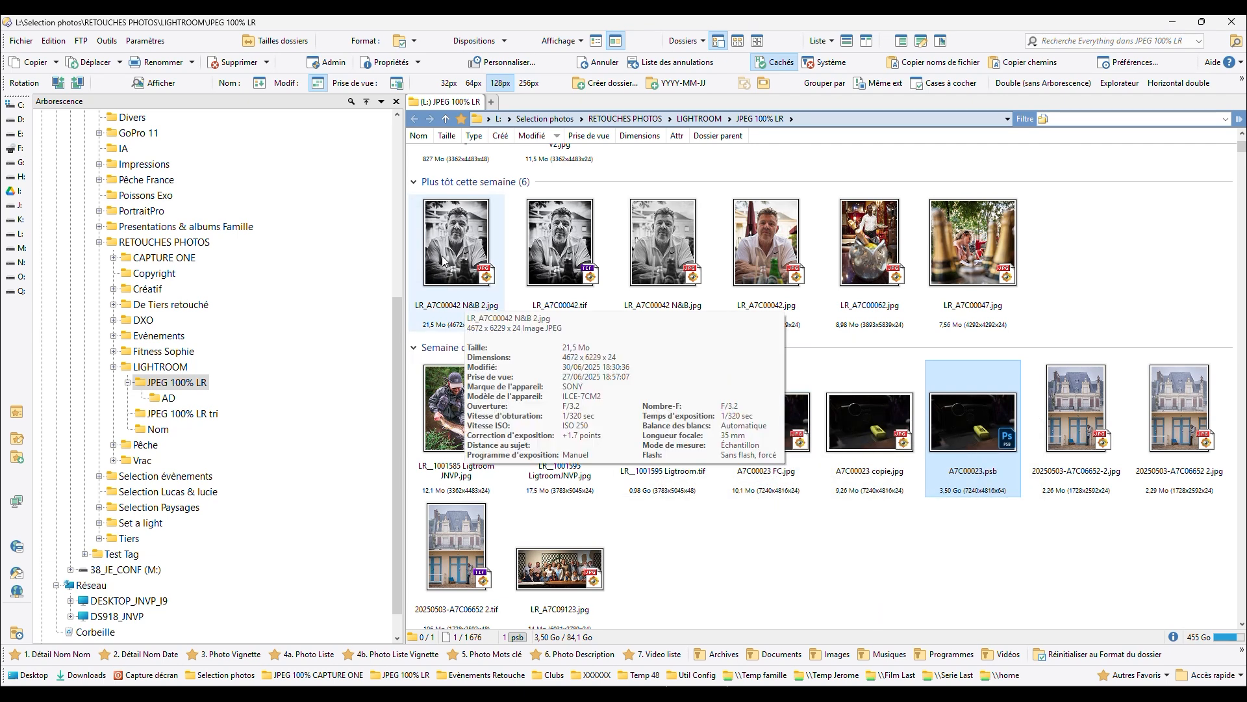
pyautogui.click(444, 260)
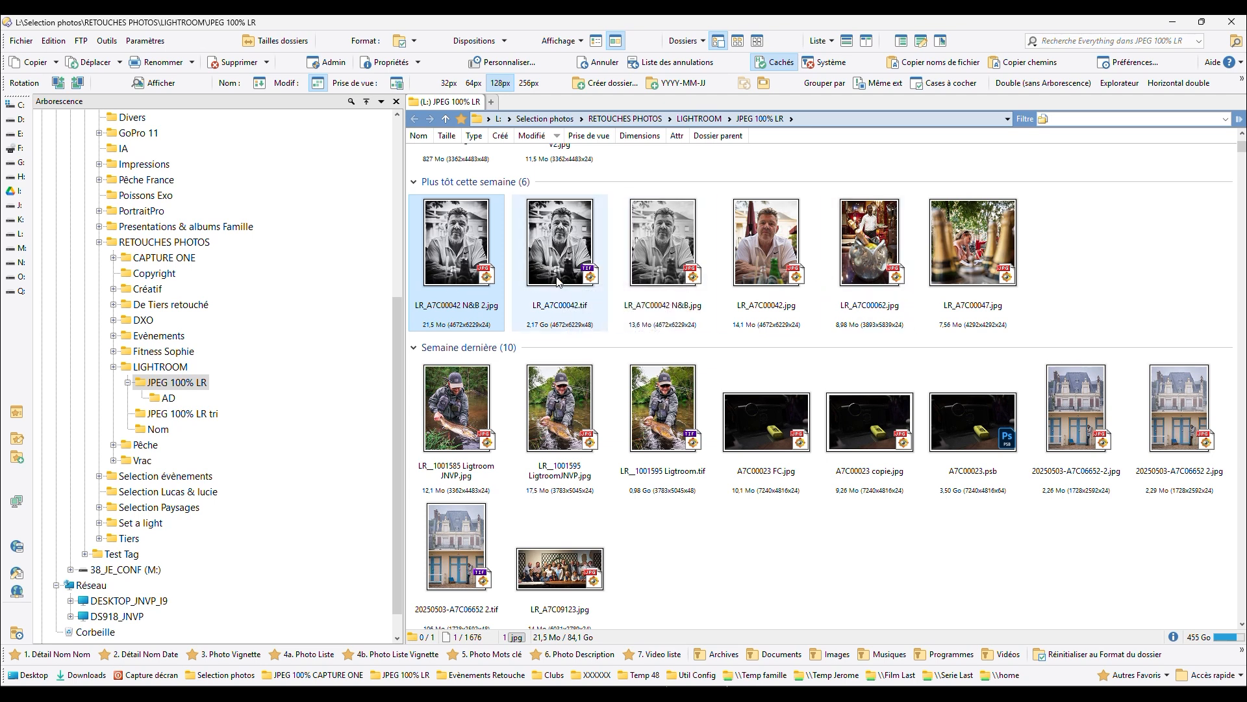
pyautogui.doubleClick(454, 263)
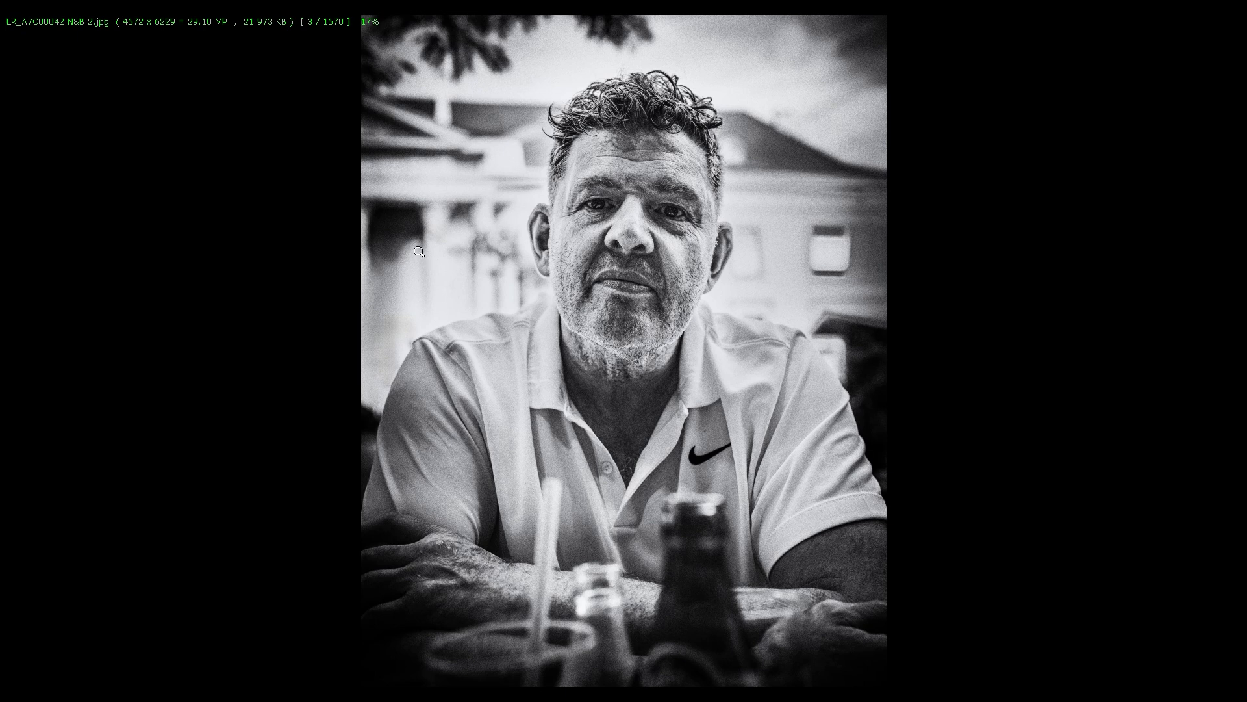
pyautogui.press('Escape')
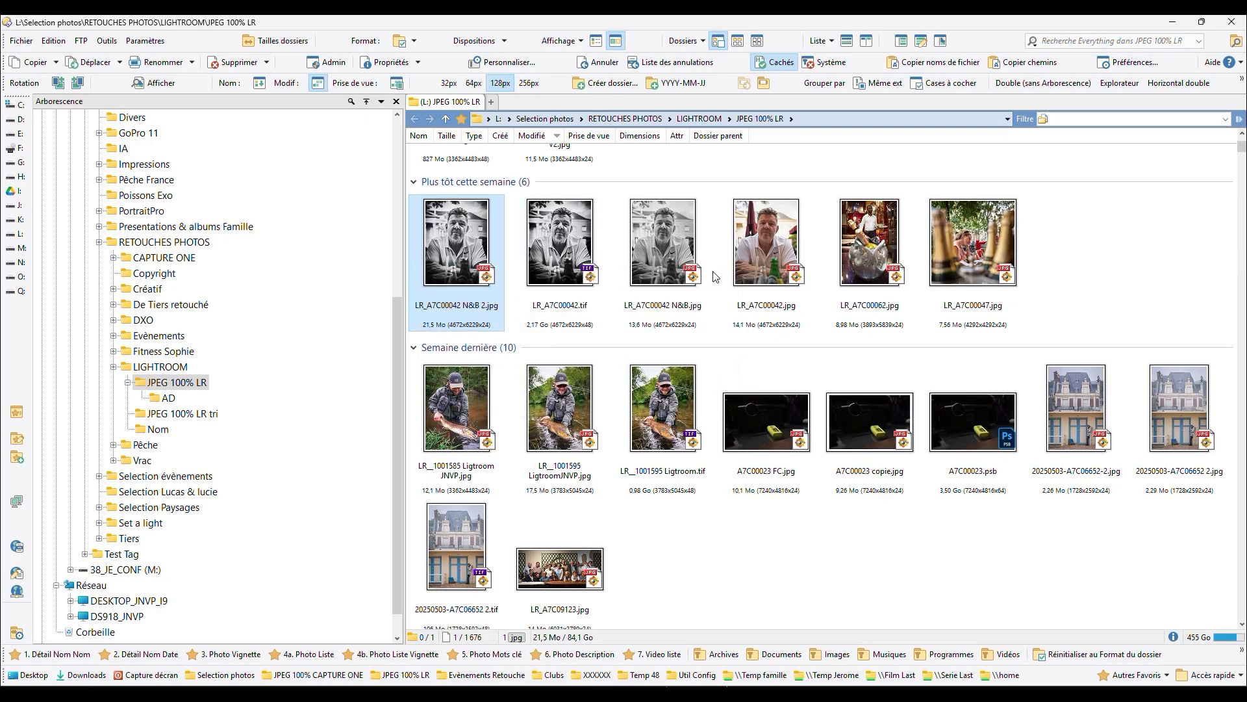
pyautogui.moveTo(480, 280)
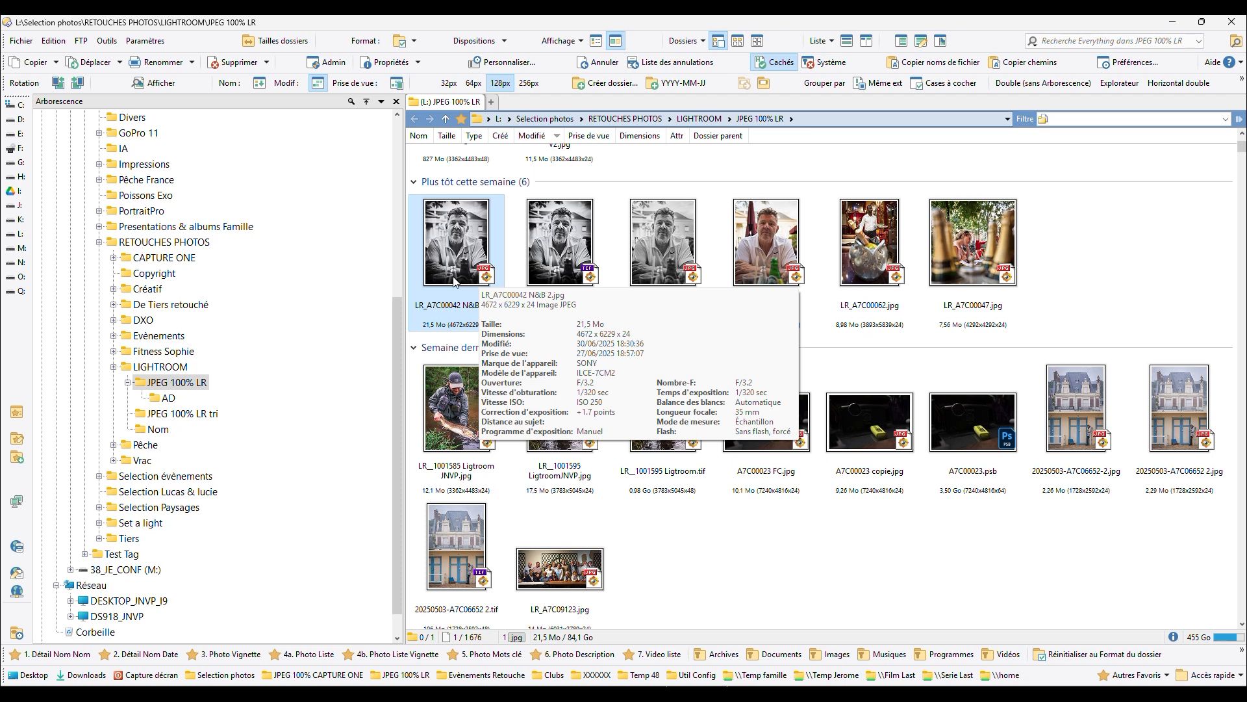
pyautogui.rightClick(450, 241)
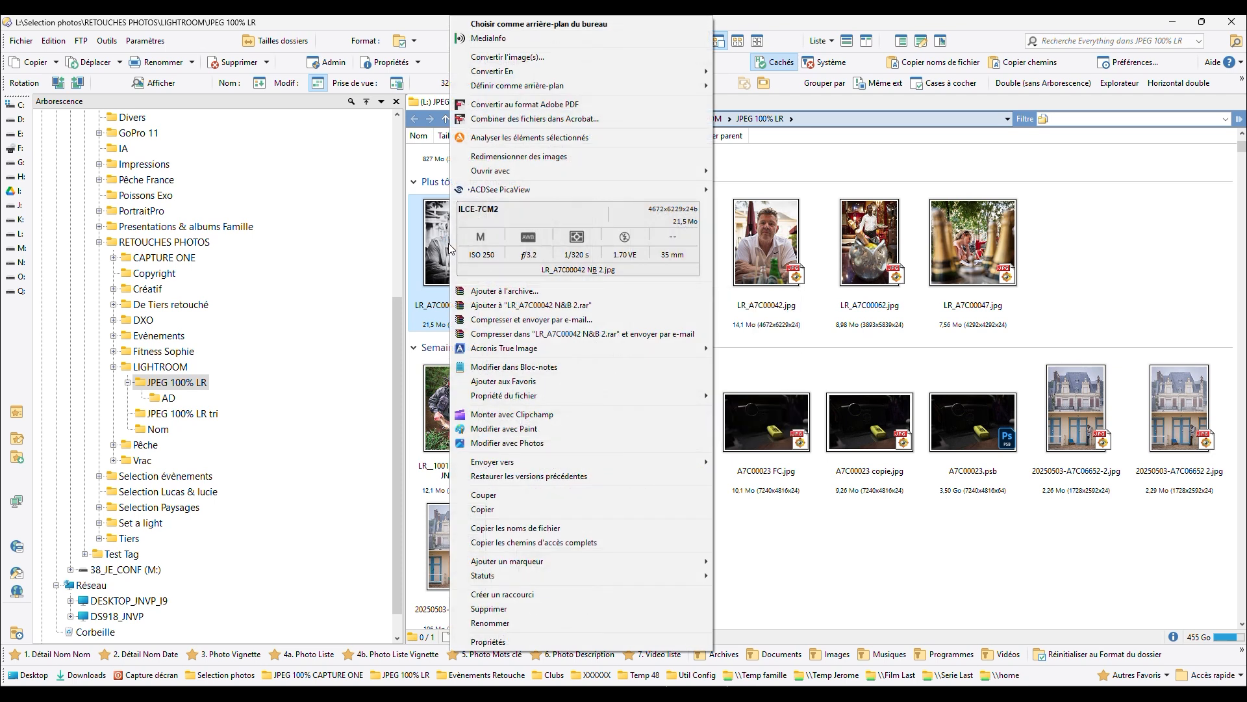
pyautogui.click(446, 245)
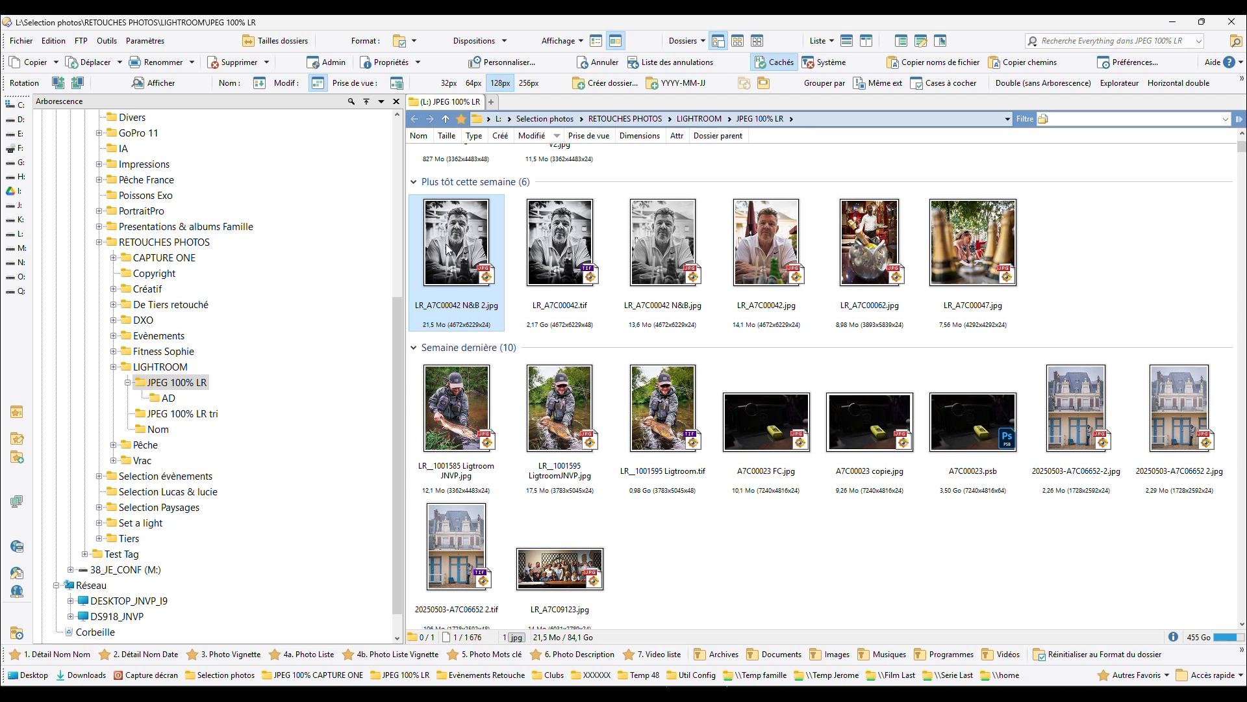
# - Make FastStone Image Viewer the permanent default application for .jpg files using LR_A7C00042 N&B 2.jpg, and close the opened image
pyautogui.moveTo(457, 247)
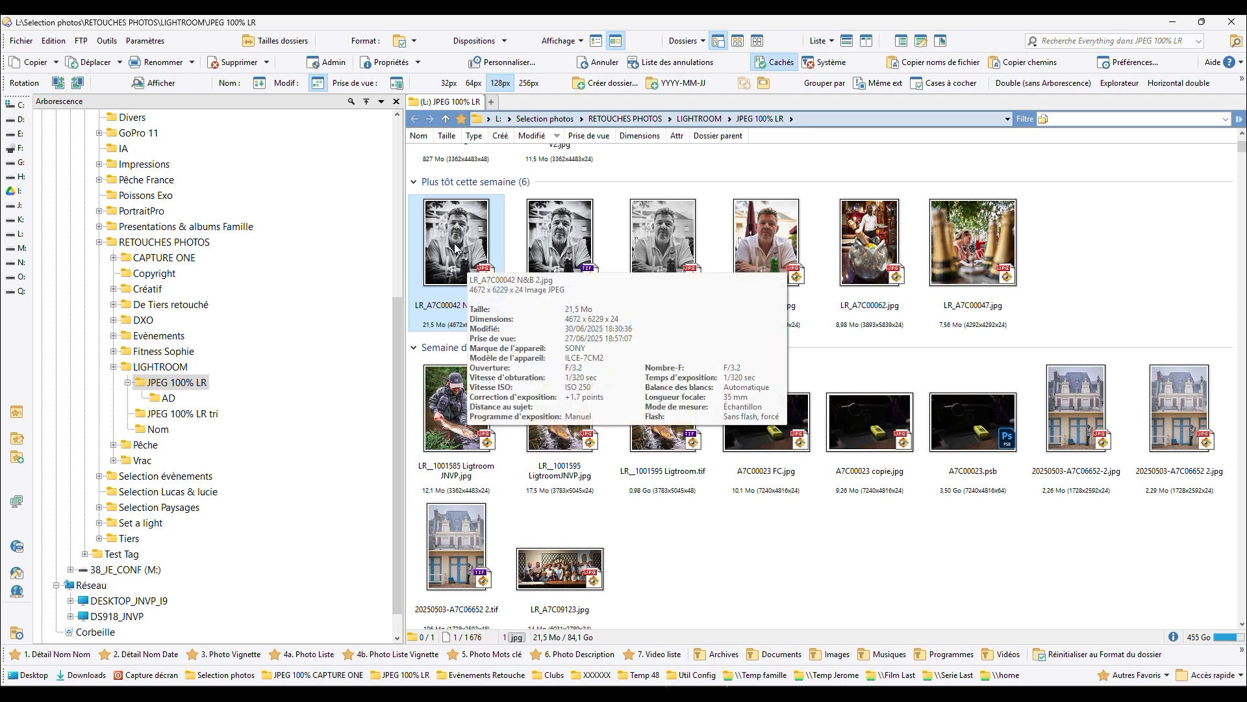
pyautogui.rightClick(456, 246)
pyautogui.moveTo(585, 170)
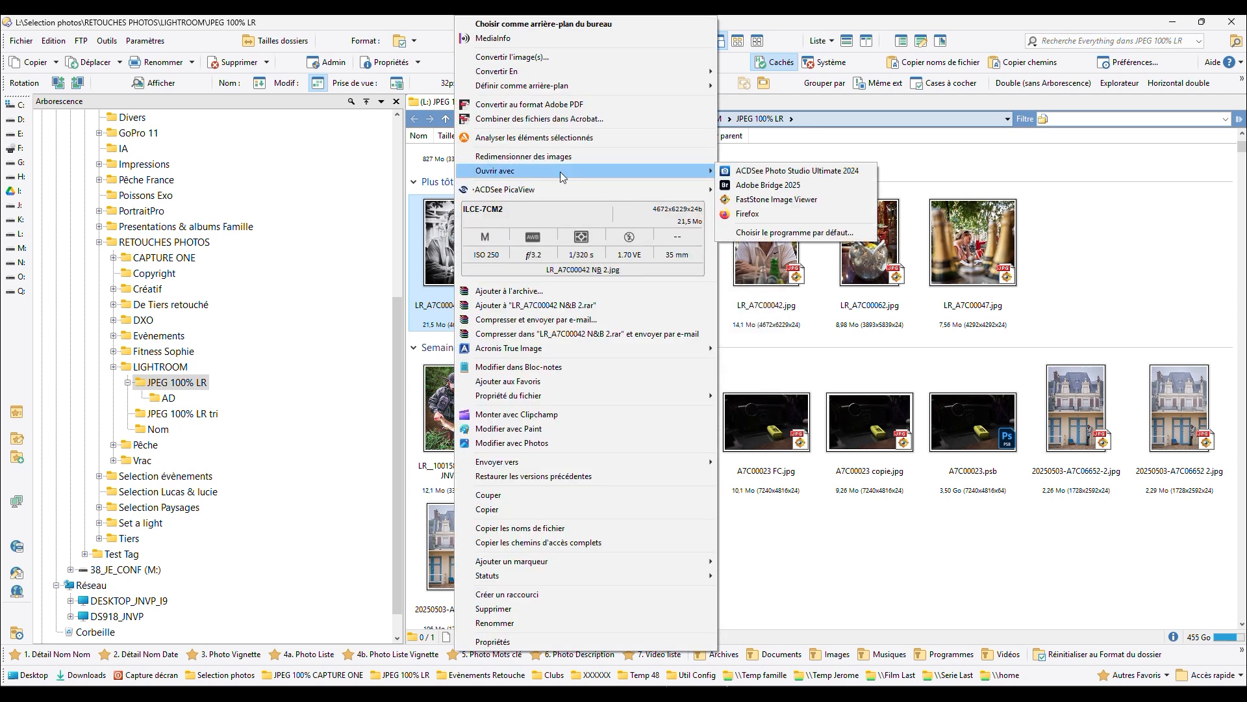
pyautogui.click(766, 233)
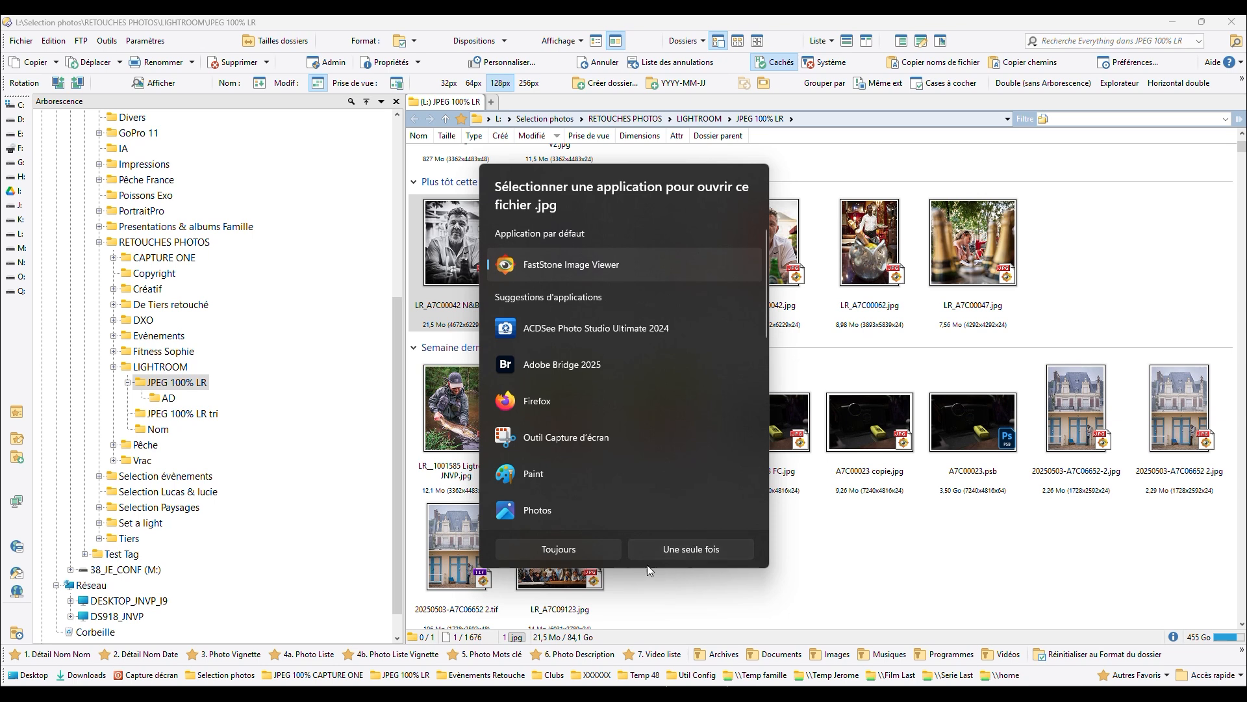
pyautogui.click(574, 548)
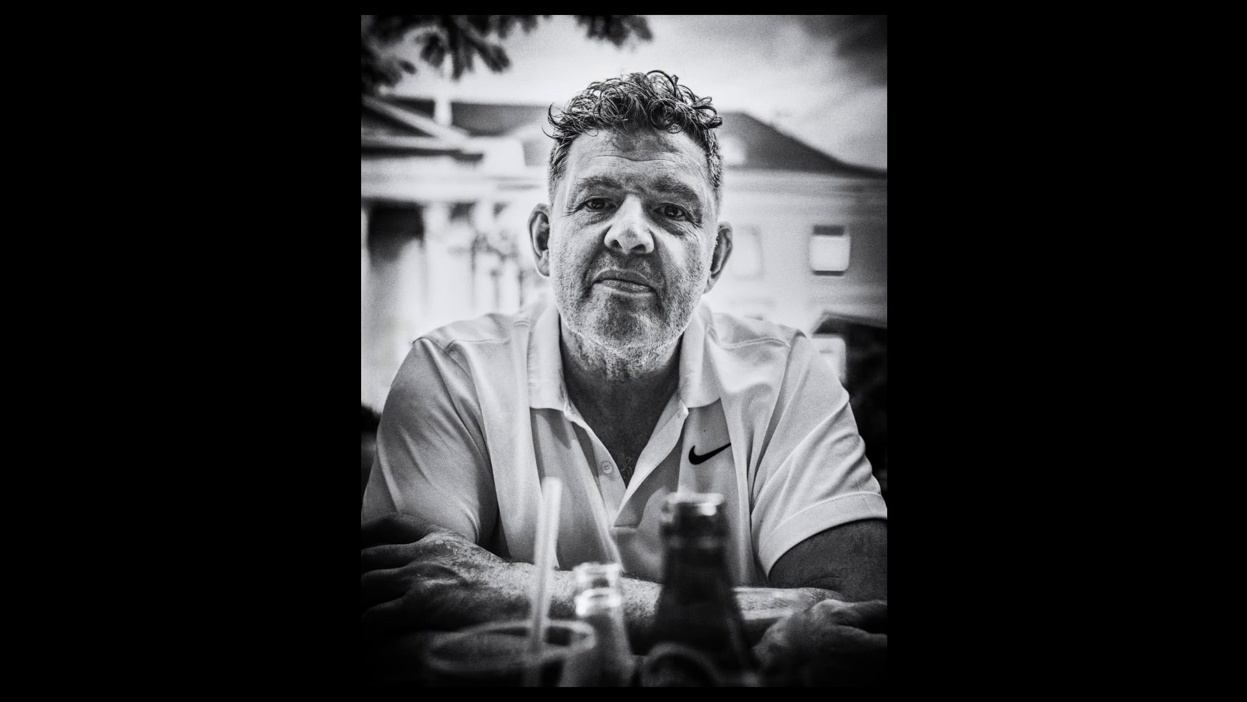
pyautogui.press('Escape')
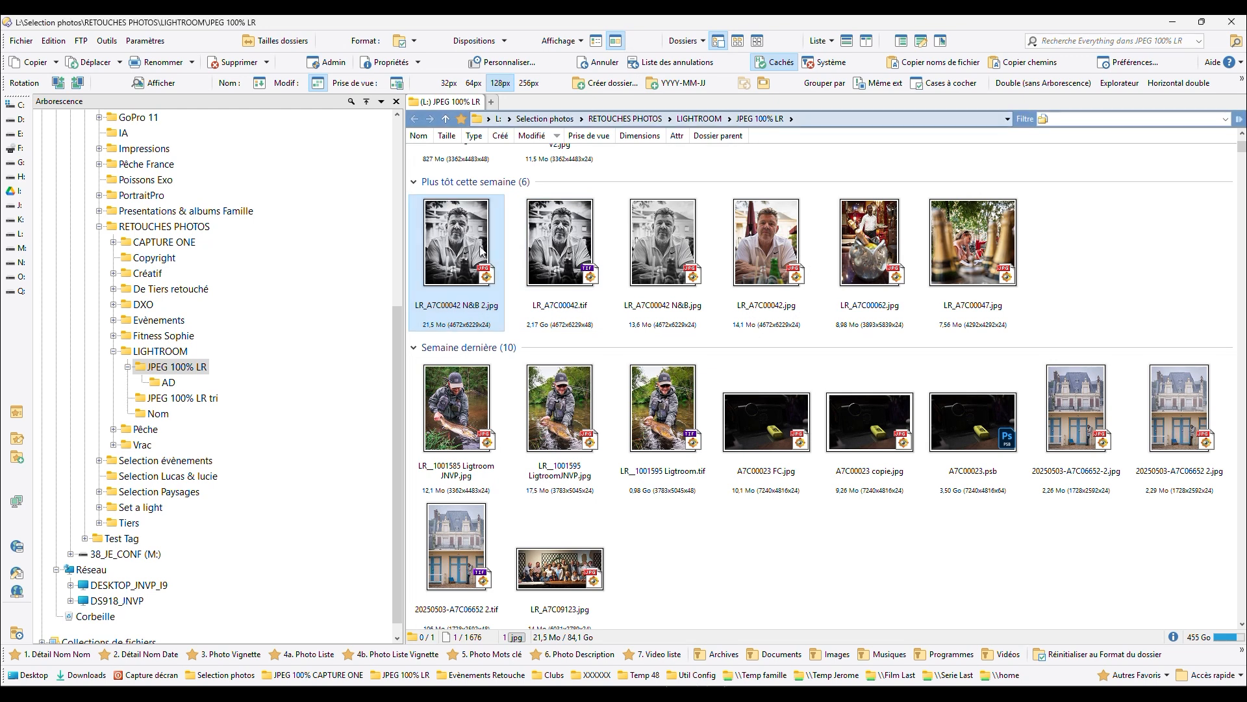
pyautogui.rightClick(441, 245)
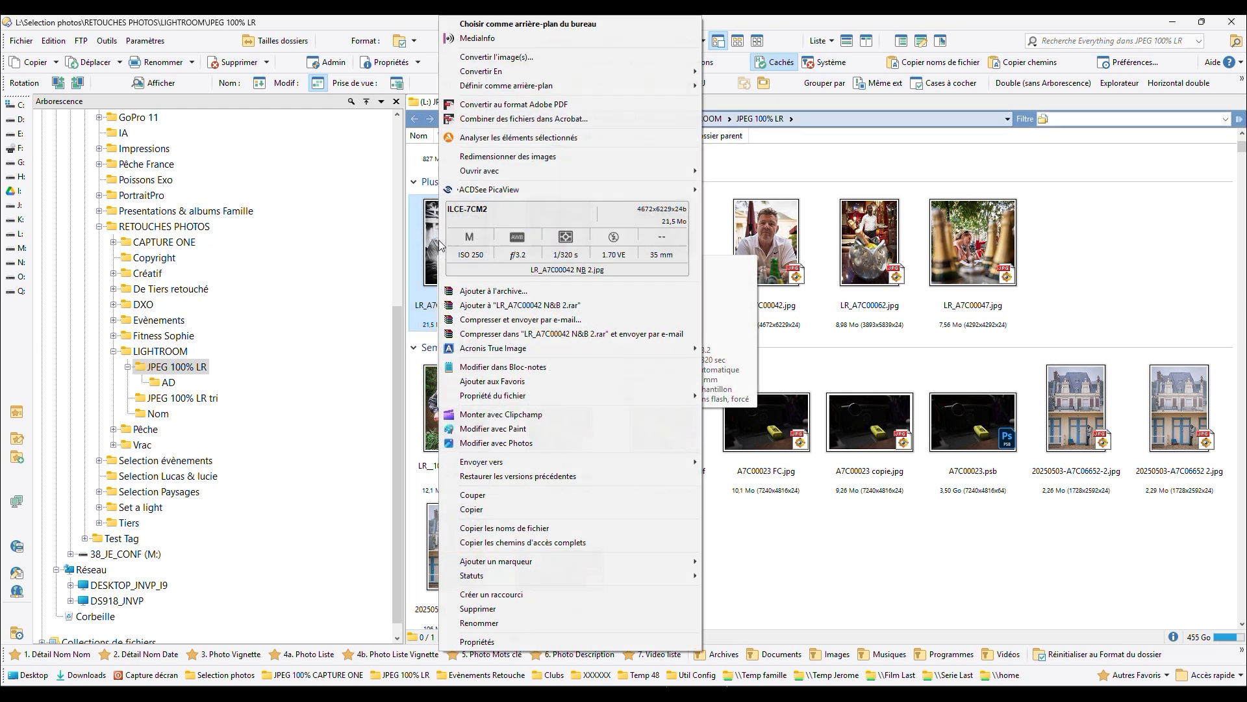
pyautogui.moveTo(504, 174)
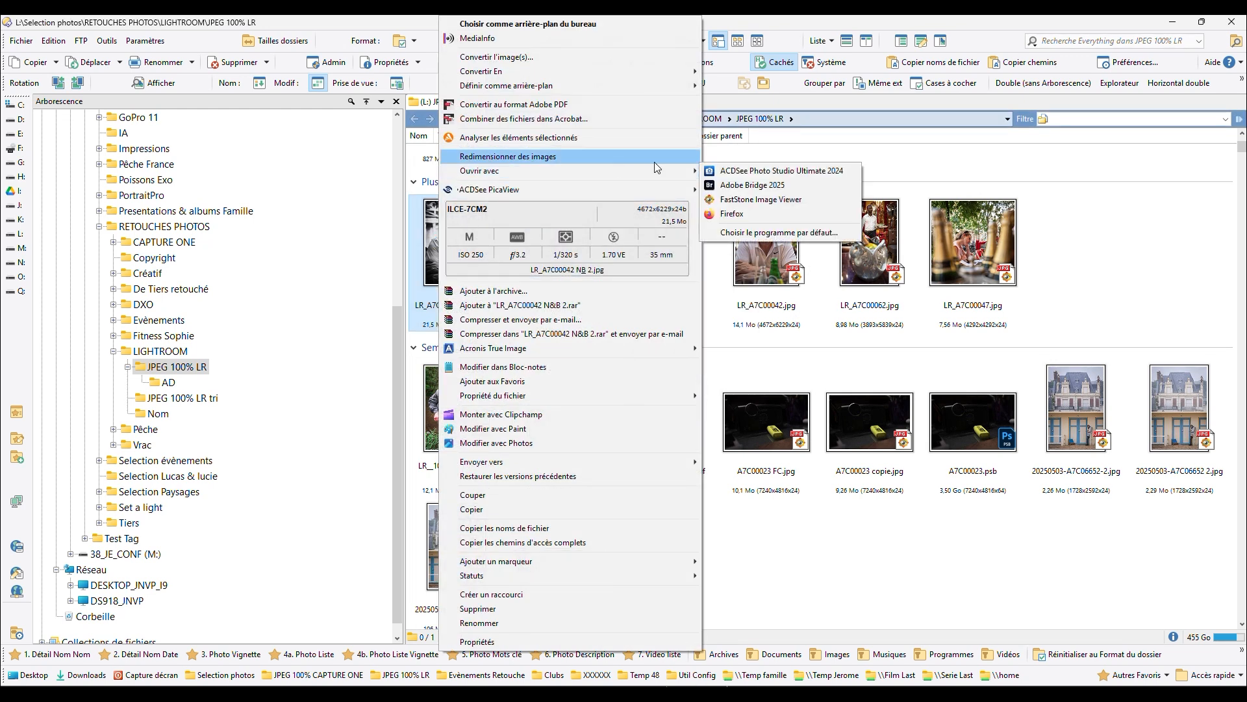
pyautogui.click(994, 159)
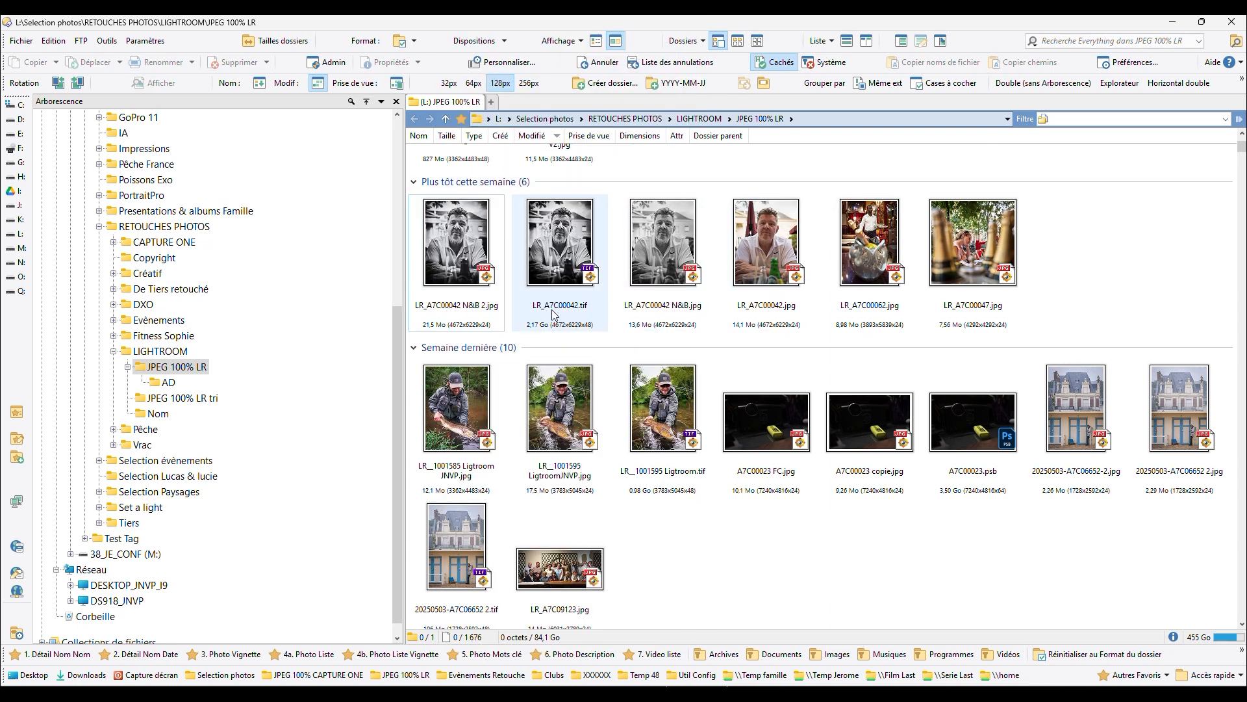
# - Open LR_A7C00042.tif and LR_A7C00042 N&B 2.jpg with their default viewer
pyautogui.moveTo(455, 287)
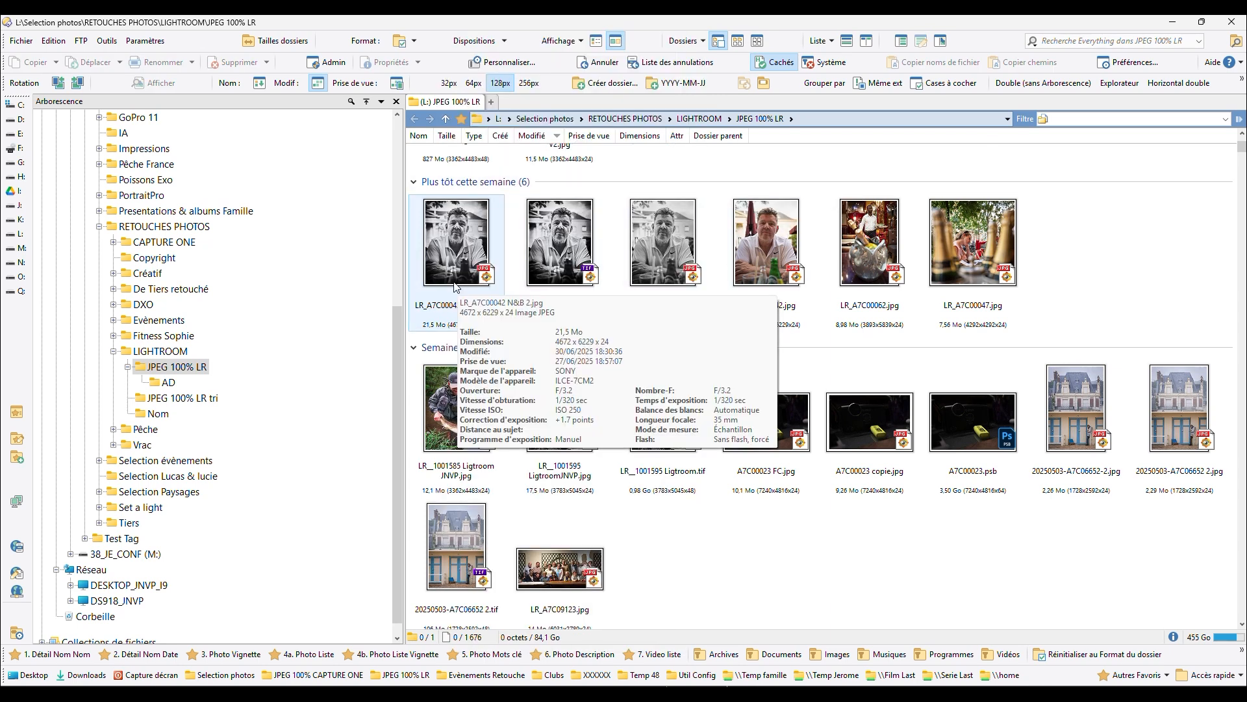
pyautogui.click(571, 269)
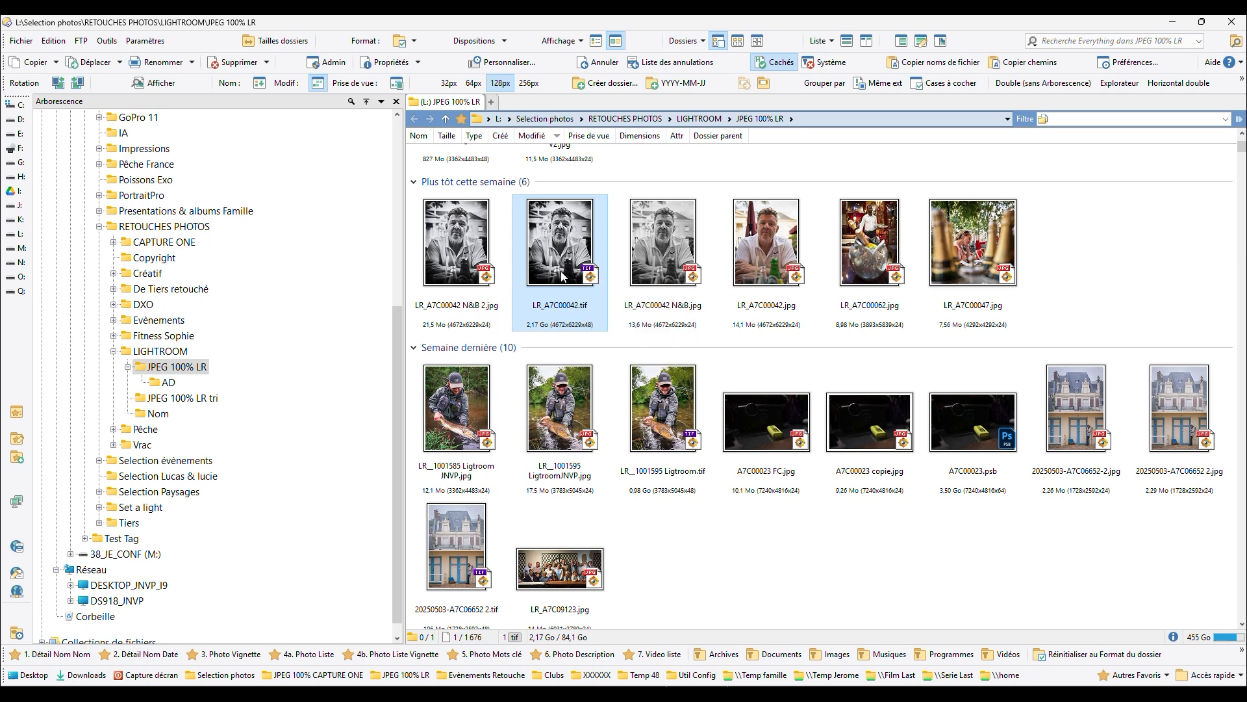
pyautogui.click(987, 408)
pyautogui.doubleClick(573, 268)
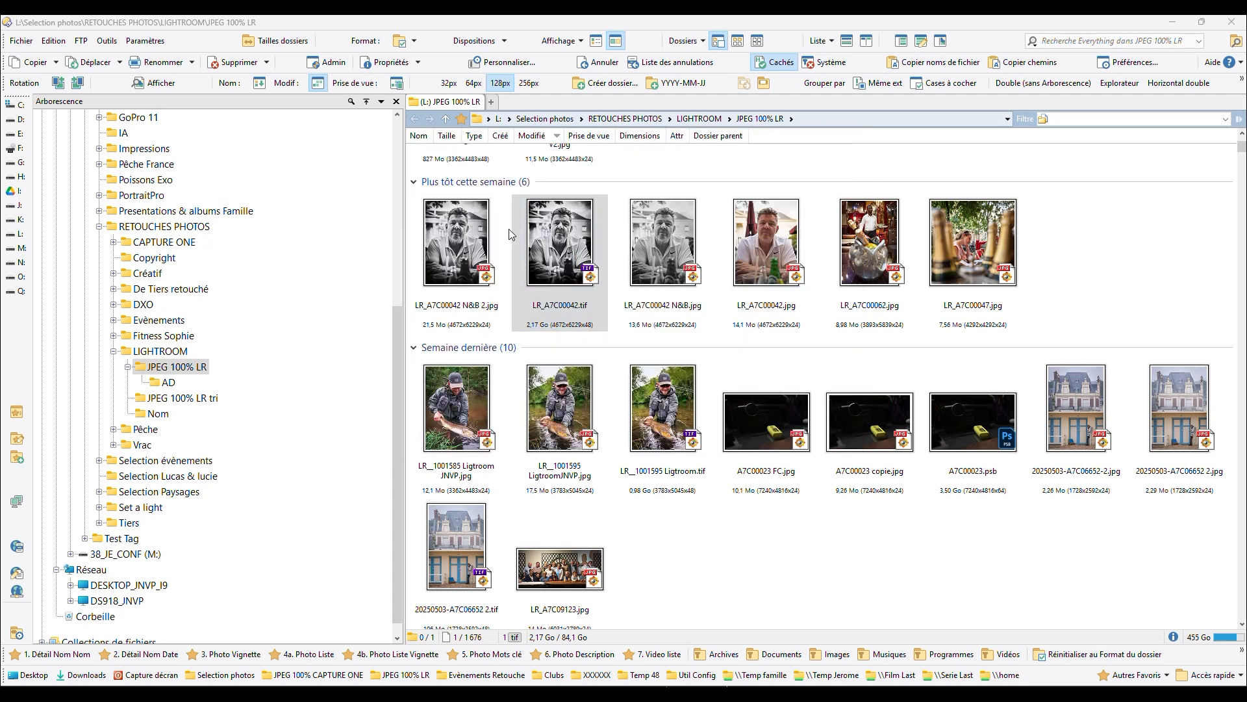
pyautogui.doubleClick(453, 247)
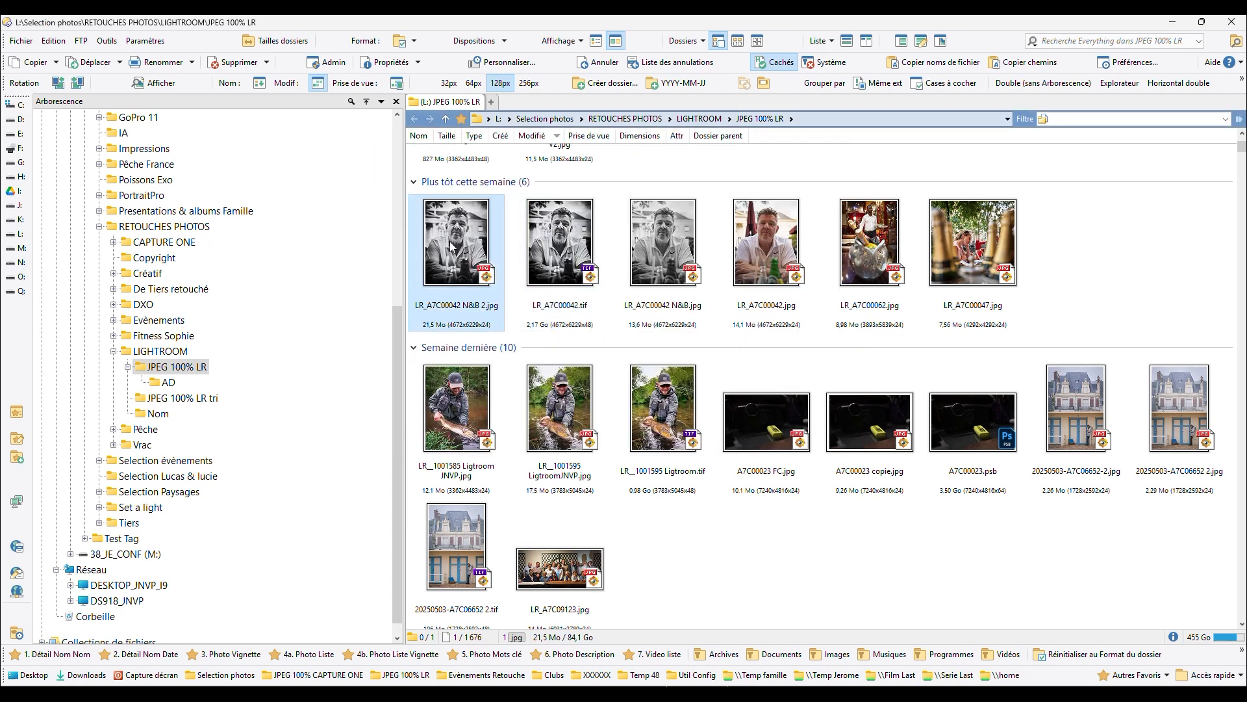
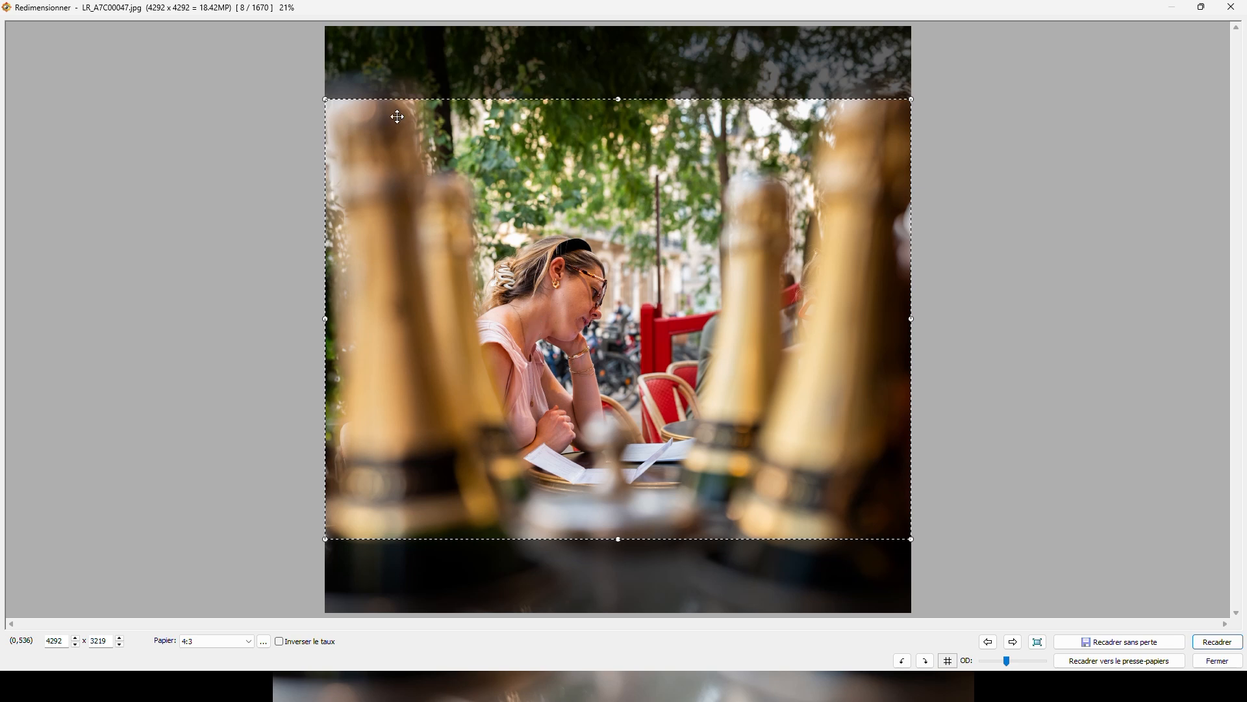
# - Shrink the 4:3 crop frame to about 3181 × 2386, and reshape it with the Main levée ratio to about 2834 × 1312 over the table
pyautogui.moveTo(373, 75); pyautogui.dragTo(807, 495)
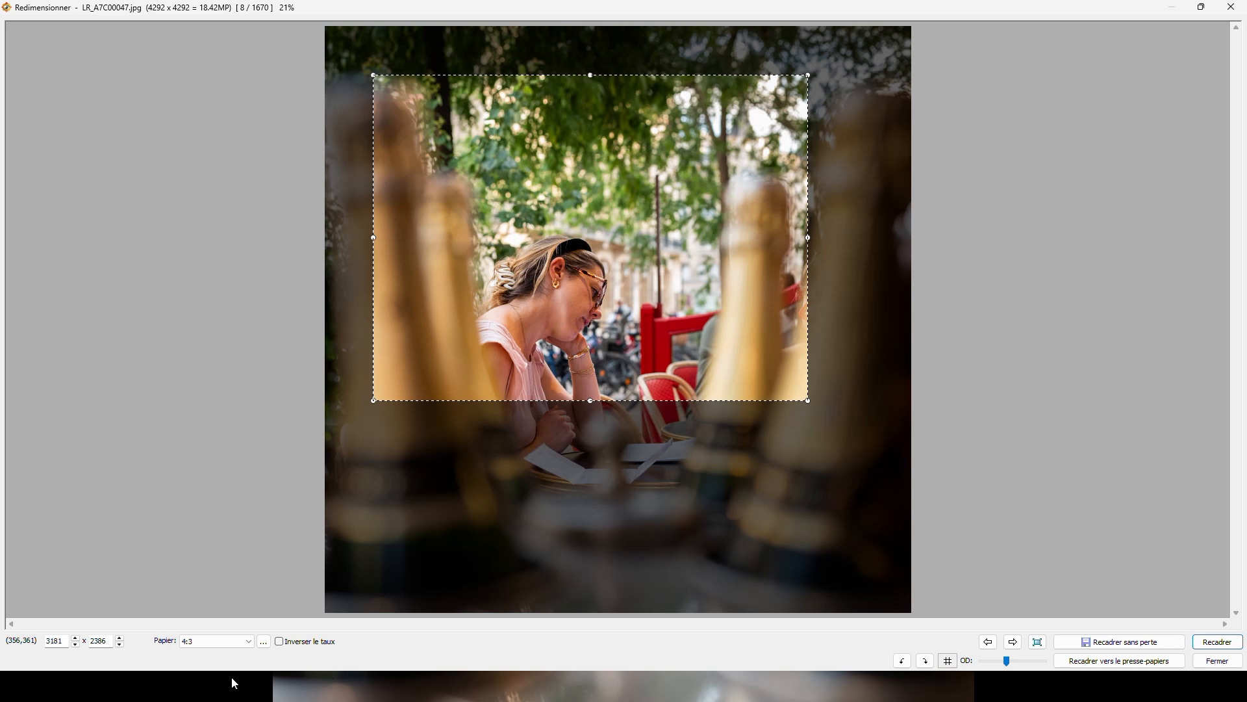
pyautogui.click(252, 641)
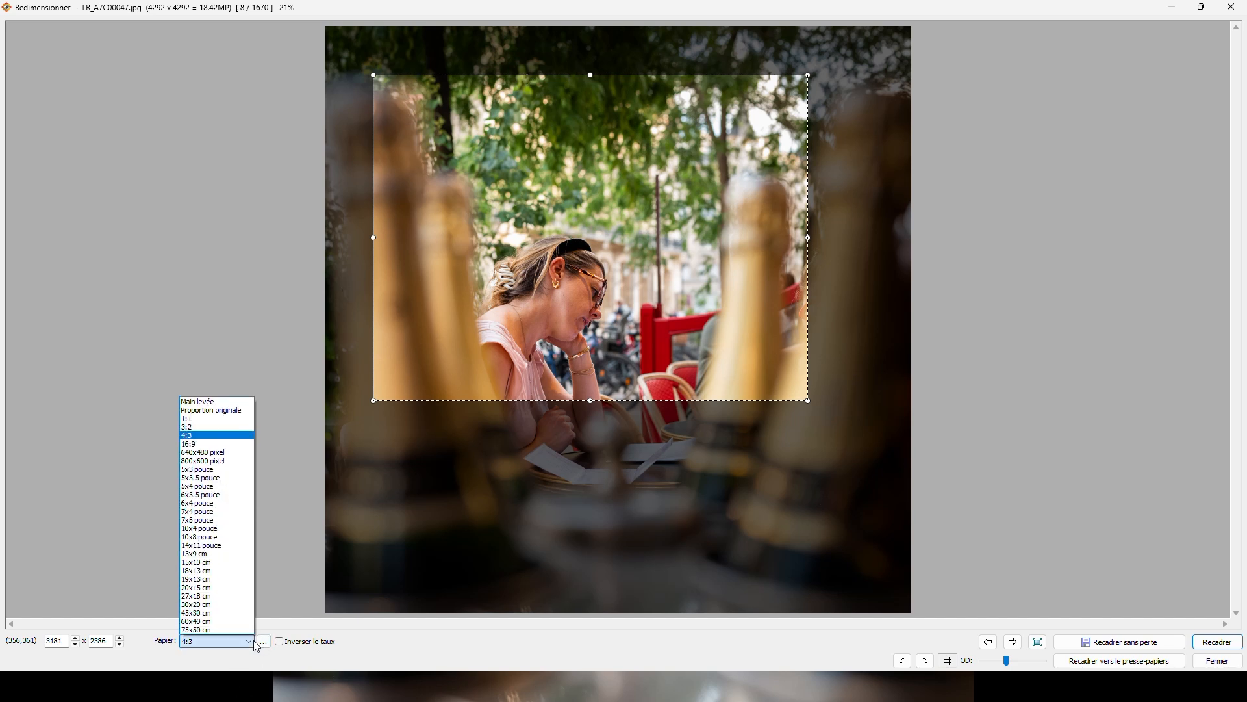
pyautogui.click(198, 401)
pyautogui.moveTo(390, 278); pyautogui.dragTo(436, 481)
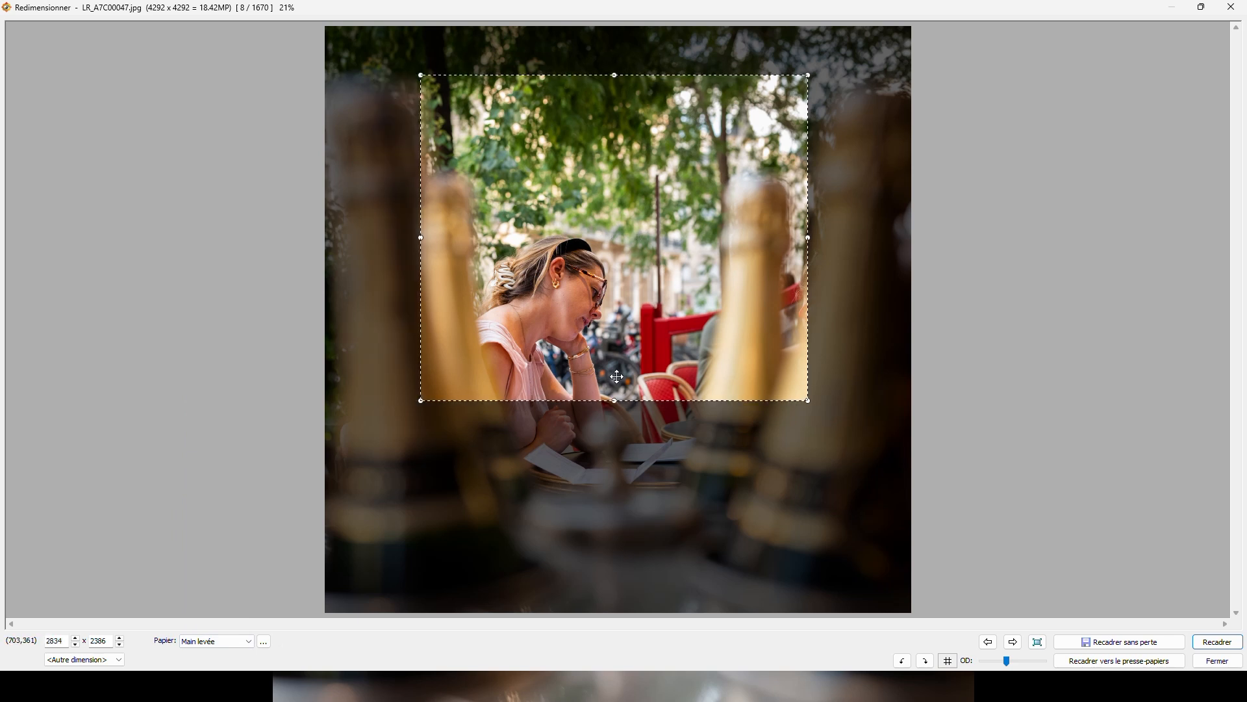
pyautogui.moveTo(617, 376)
pyautogui.mouseDown()
pyautogui.moveTo(623, 441)
pyautogui.moveTo(614, 319)
pyautogui.mouseUp()
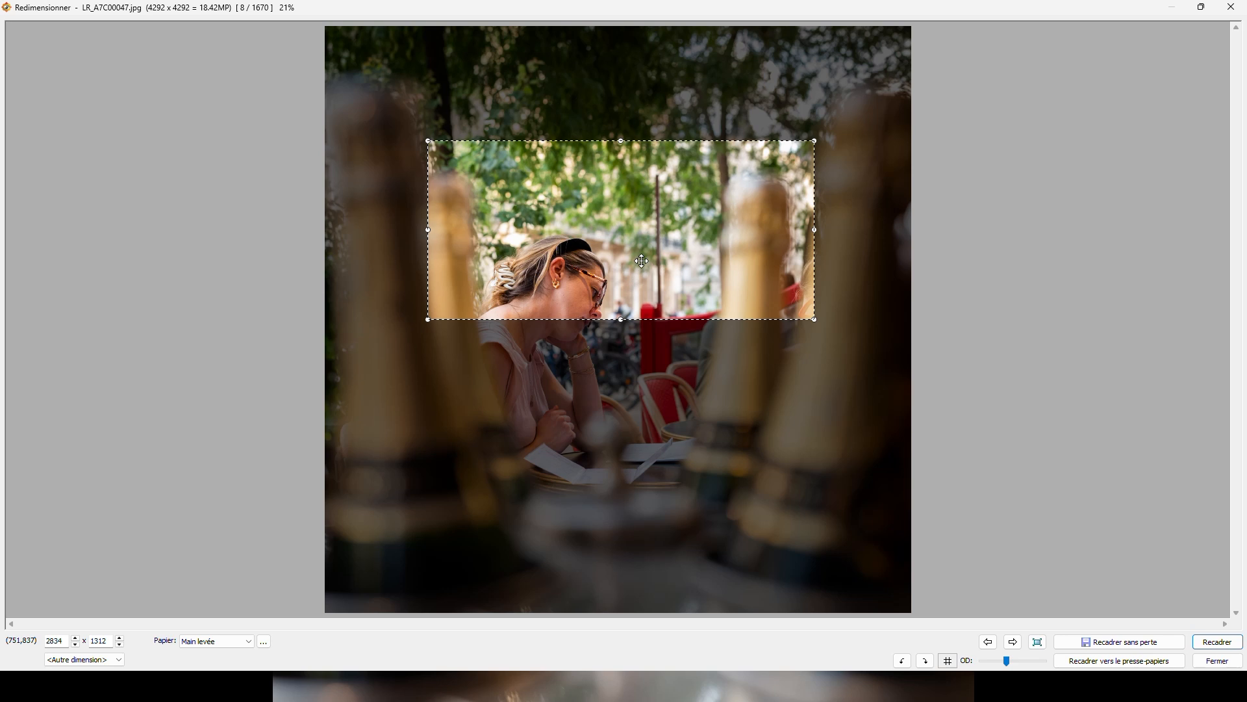
pyautogui.moveTo(635, 238)
pyautogui.mouseDown()
pyautogui.moveTo(612, 400)
pyautogui.moveTo(614, 238)
pyautogui.mouseUp()
pyautogui.moveTo(672, 213); pyautogui.dragTo(730, 380)
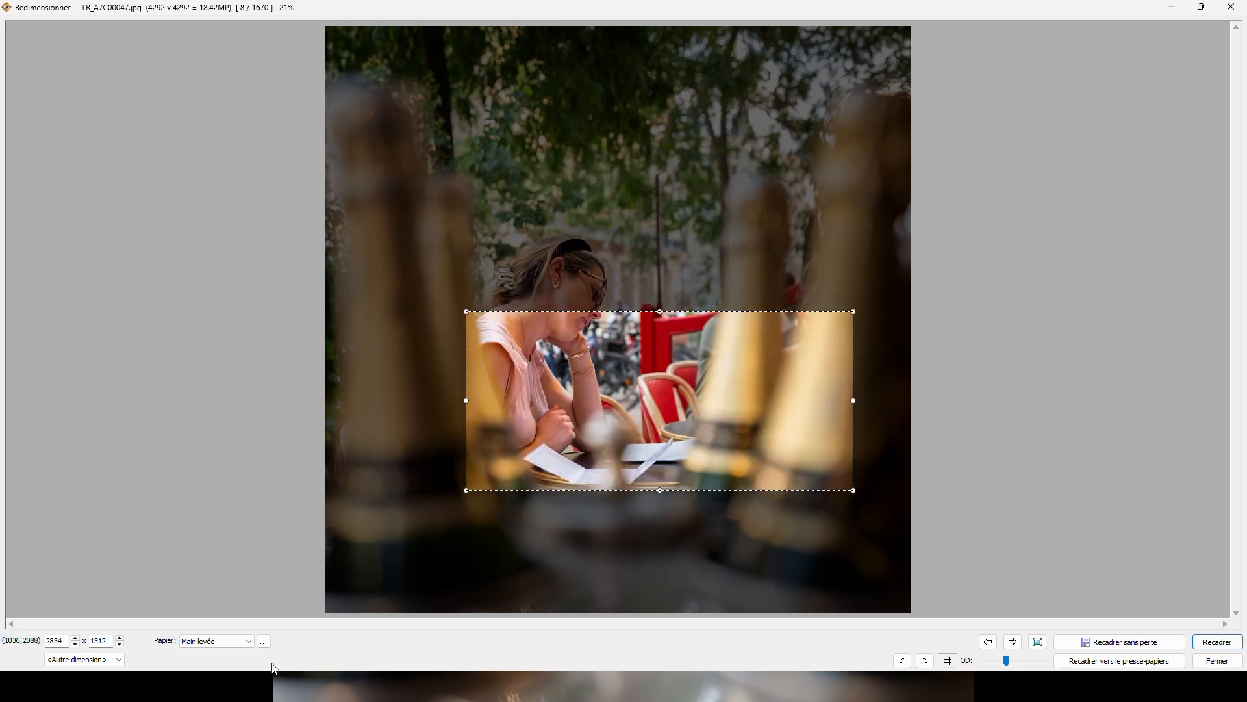
# - Set the crop ratio to 1:1, frame the seated woman with a square of about 2896 × 2896, and close the crop tool without cropping
pyautogui.click(247, 642)
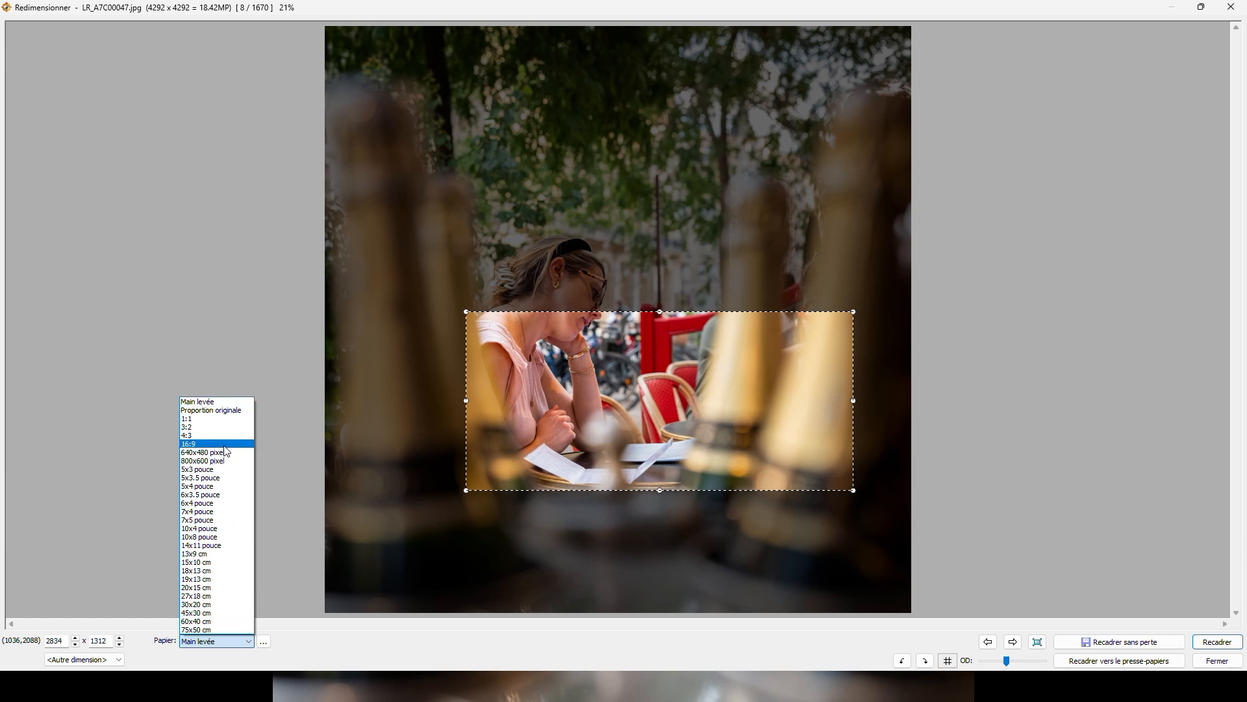
pyautogui.click(221, 419)
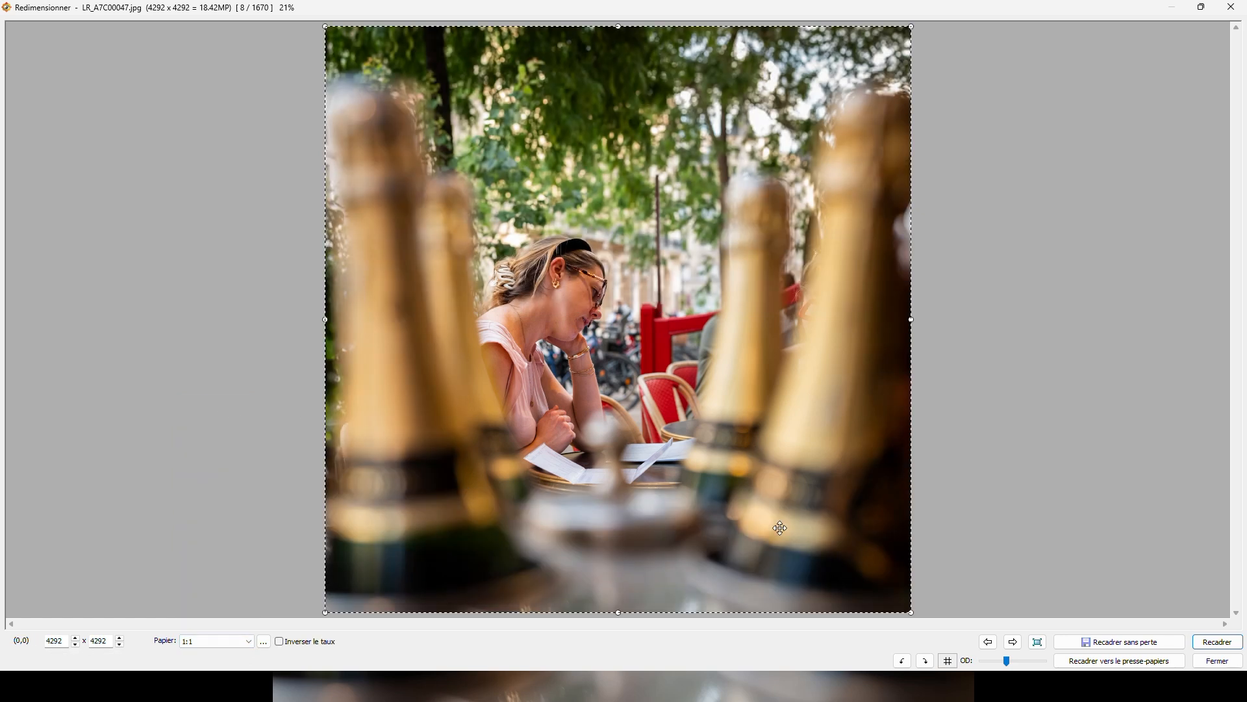
pyautogui.moveTo(910, 612); pyautogui.dragTo(663, 365)
pyautogui.moveTo(563, 323); pyautogui.dragTo(690, 427)
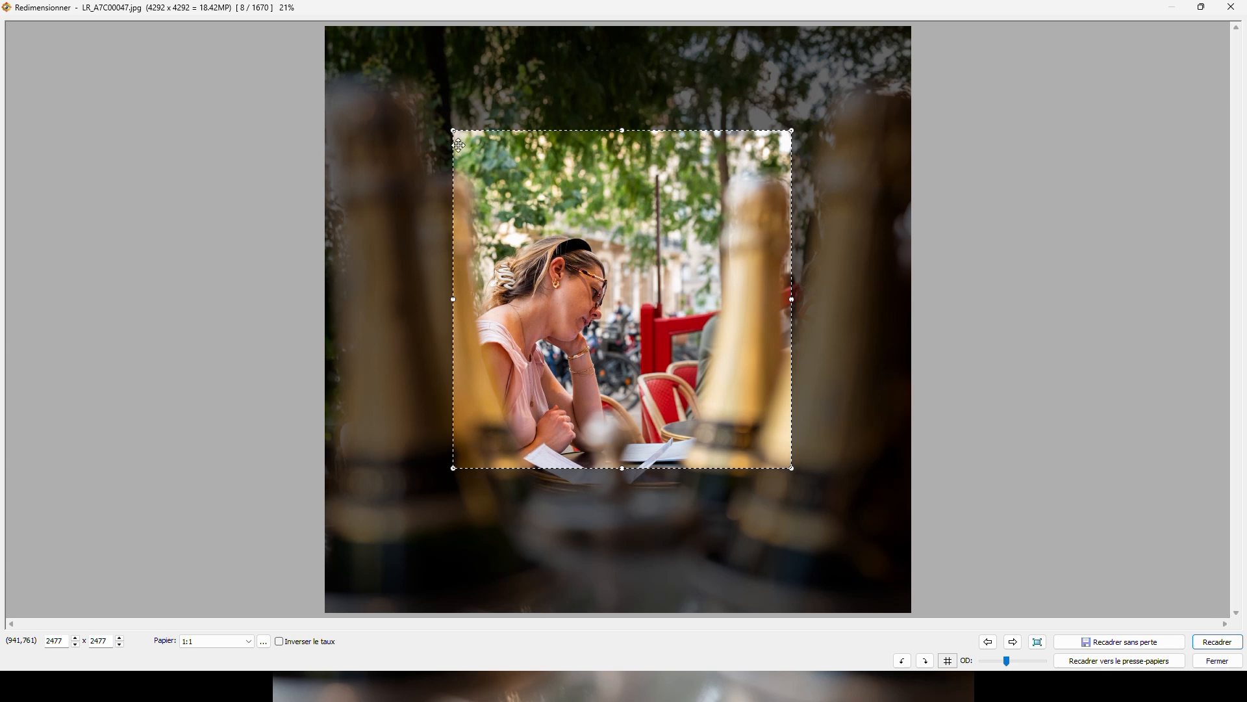
pyautogui.moveTo(453, 131); pyautogui.dragTo(397, 73)
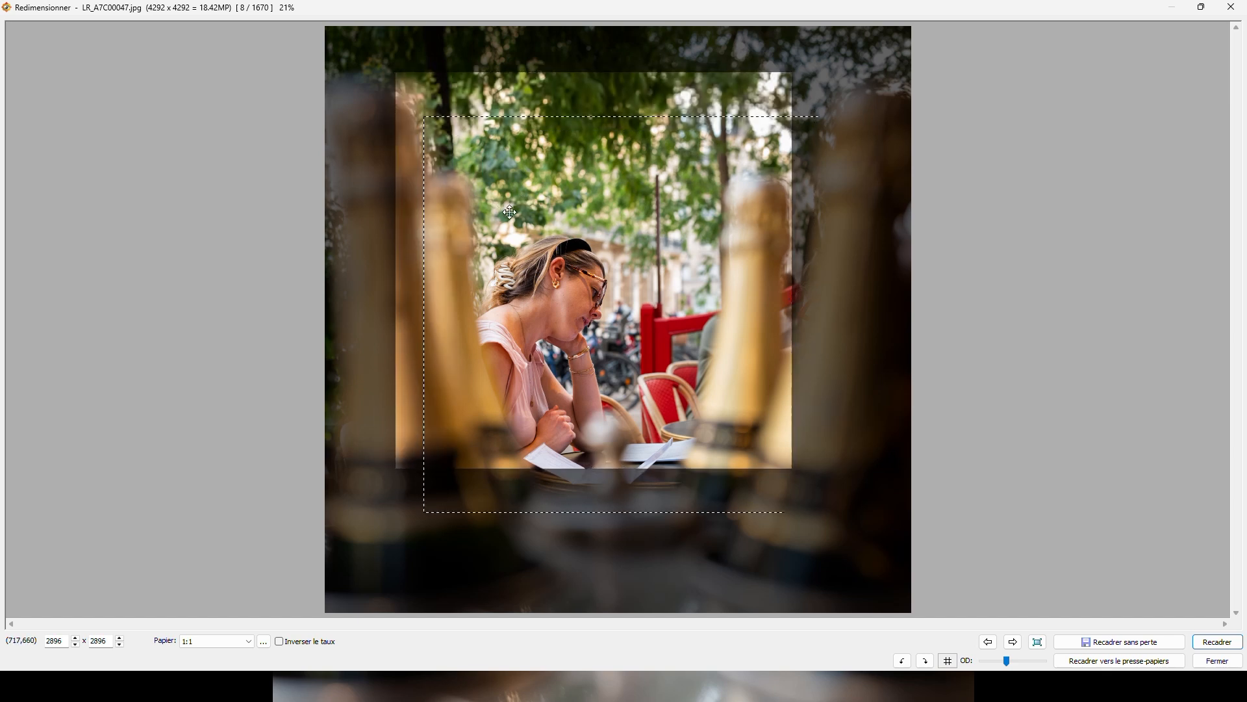
pyautogui.moveTo(481, 167); pyautogui.dragTo(510, 212)
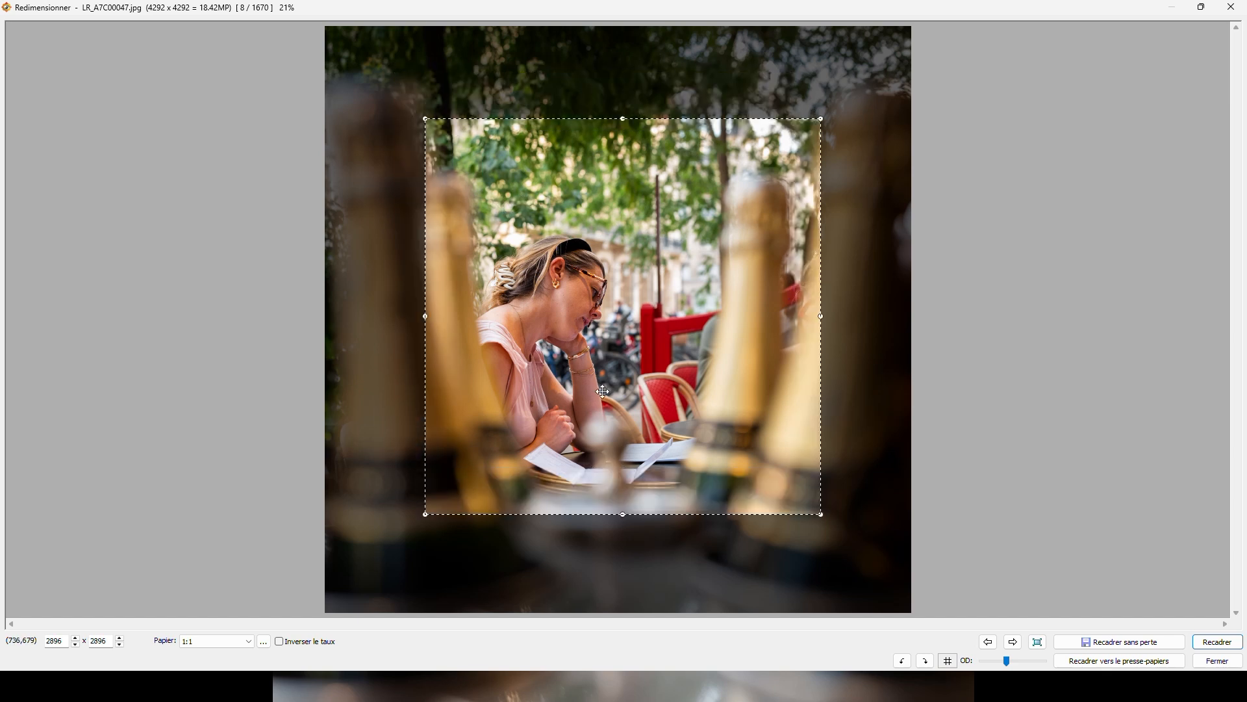
pyautogui.click(1217, 663)
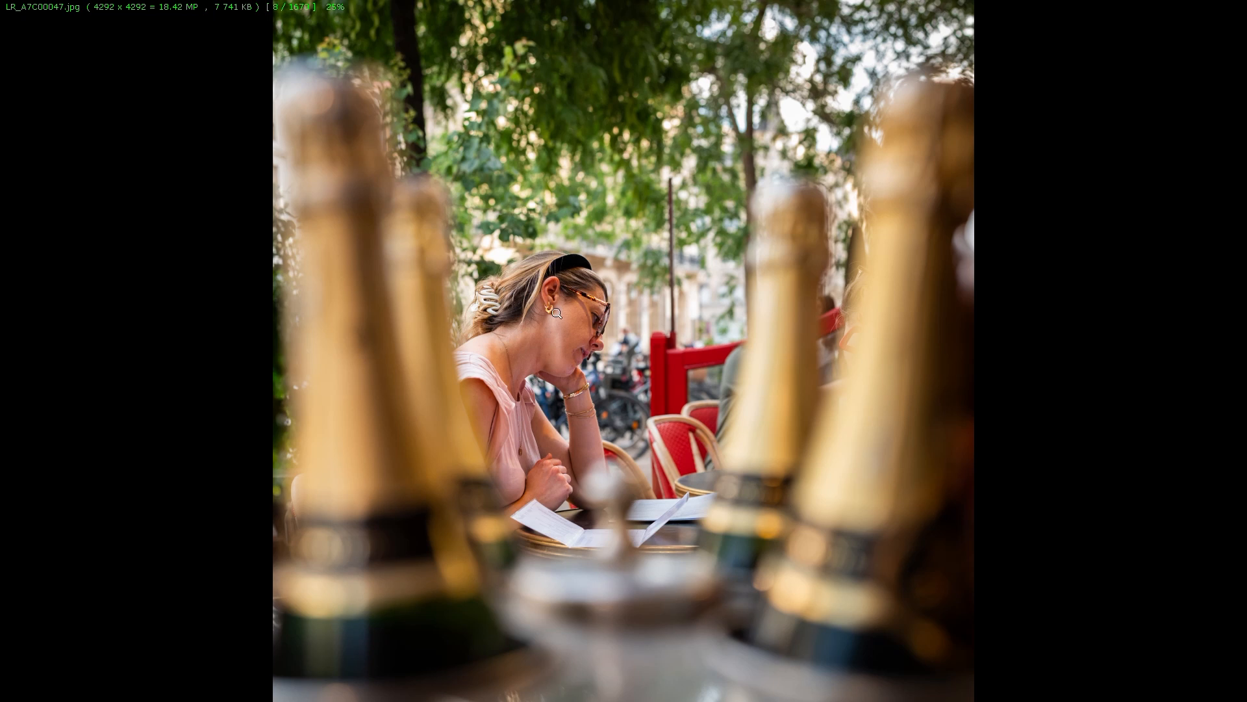
# - Return to the thumbnail browser, view LR_A7C00047.jpg full screen once more and go back to the thumbnails
pyautogui.press('Escape')
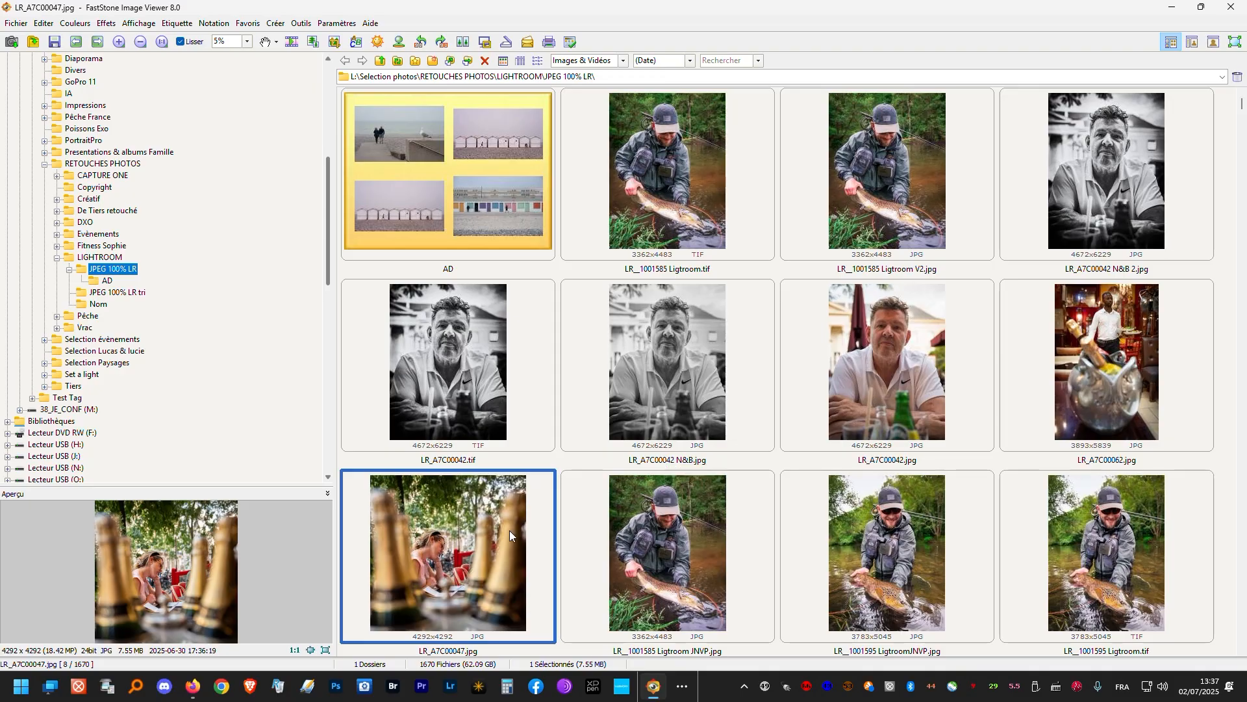
pyautogui.doubleClick(487, 551)
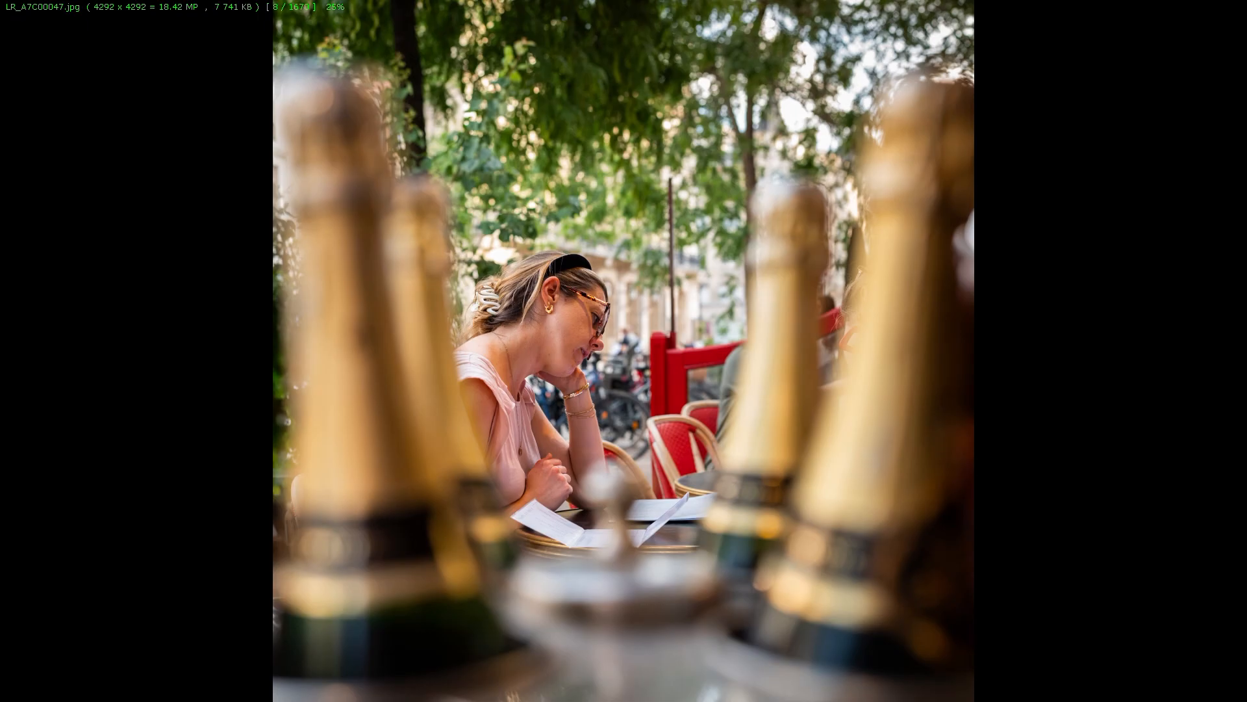
pyautogui.press('Escape')
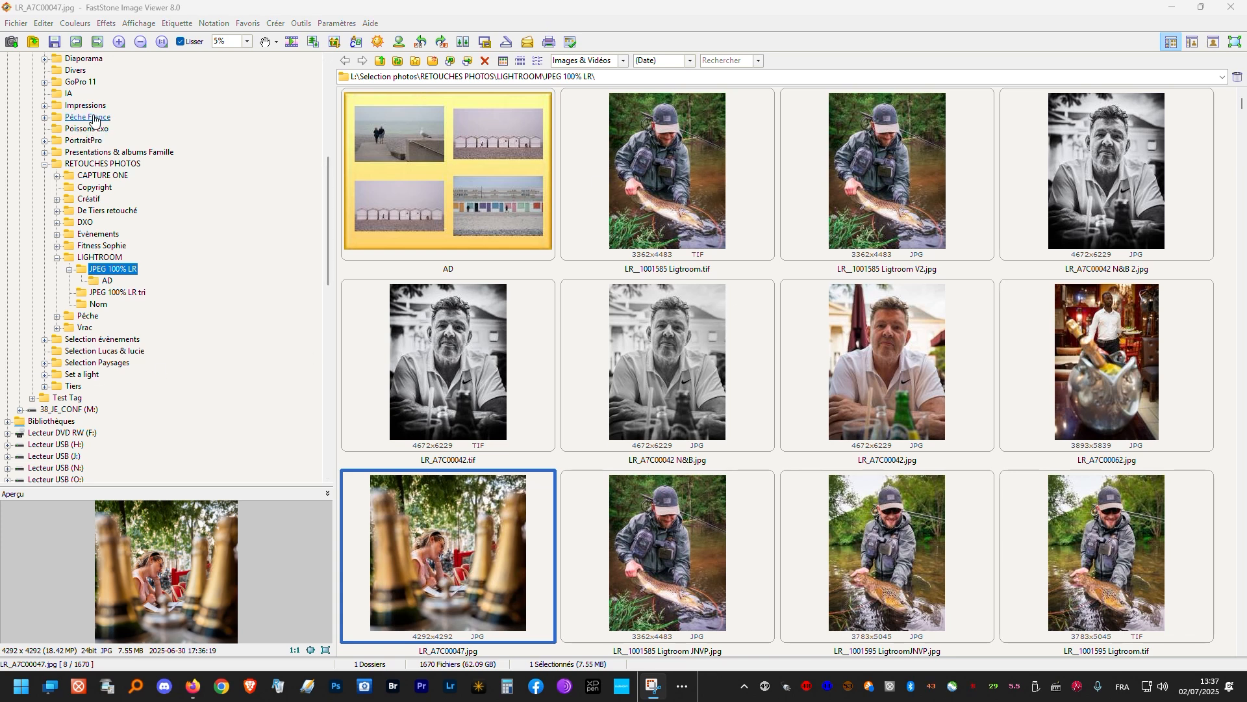
# - Reload the JPEG 100% LR folder and select LR_A7C00042 N&B.jpg and LR_A7C00042.tif together
pyautogui.click(105, 294)
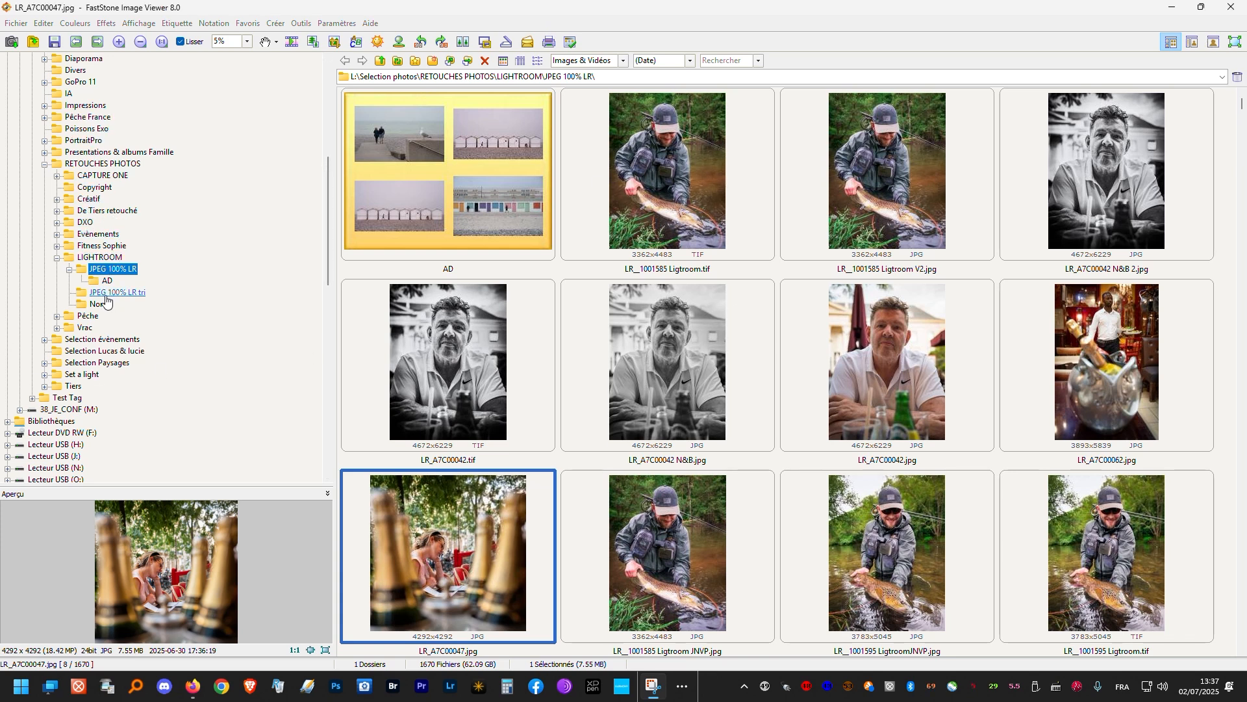
pyautogui.click(109, 271)
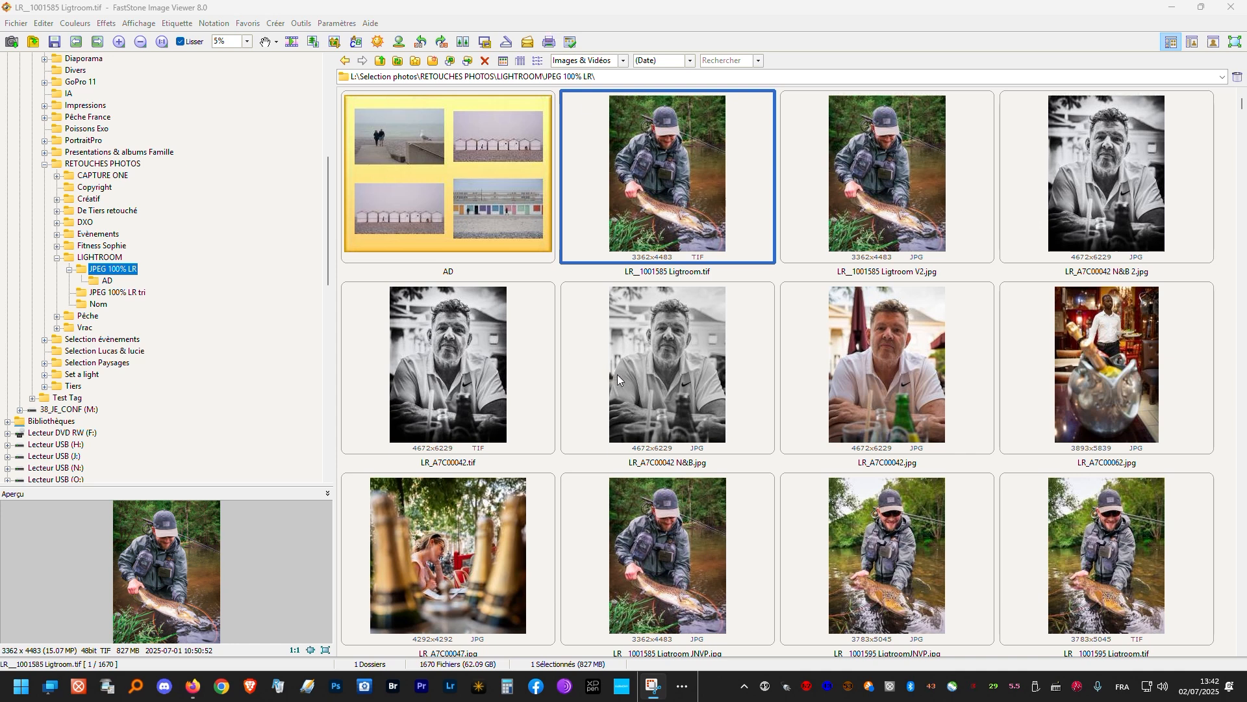
pyautogui.click(653, 366)
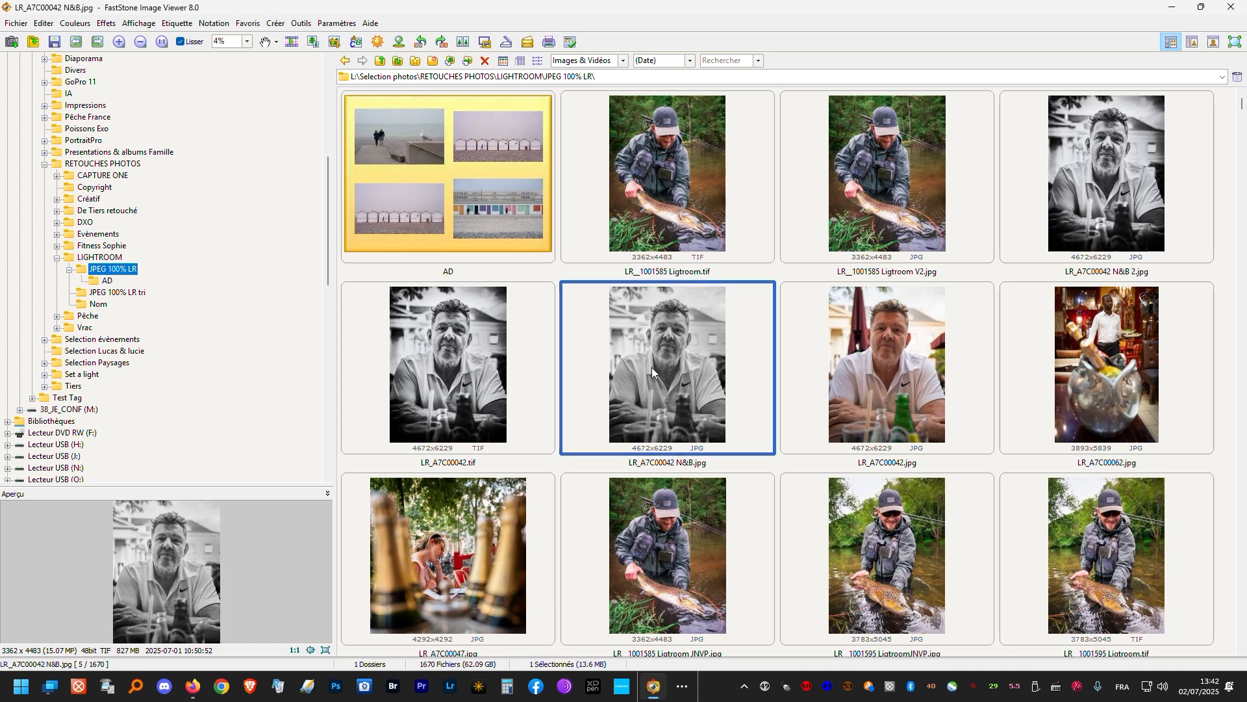
pyautogui.keyDown('ctrl'); pyautogui.click(476, 364); pyautogui.keyUp('ctrl')
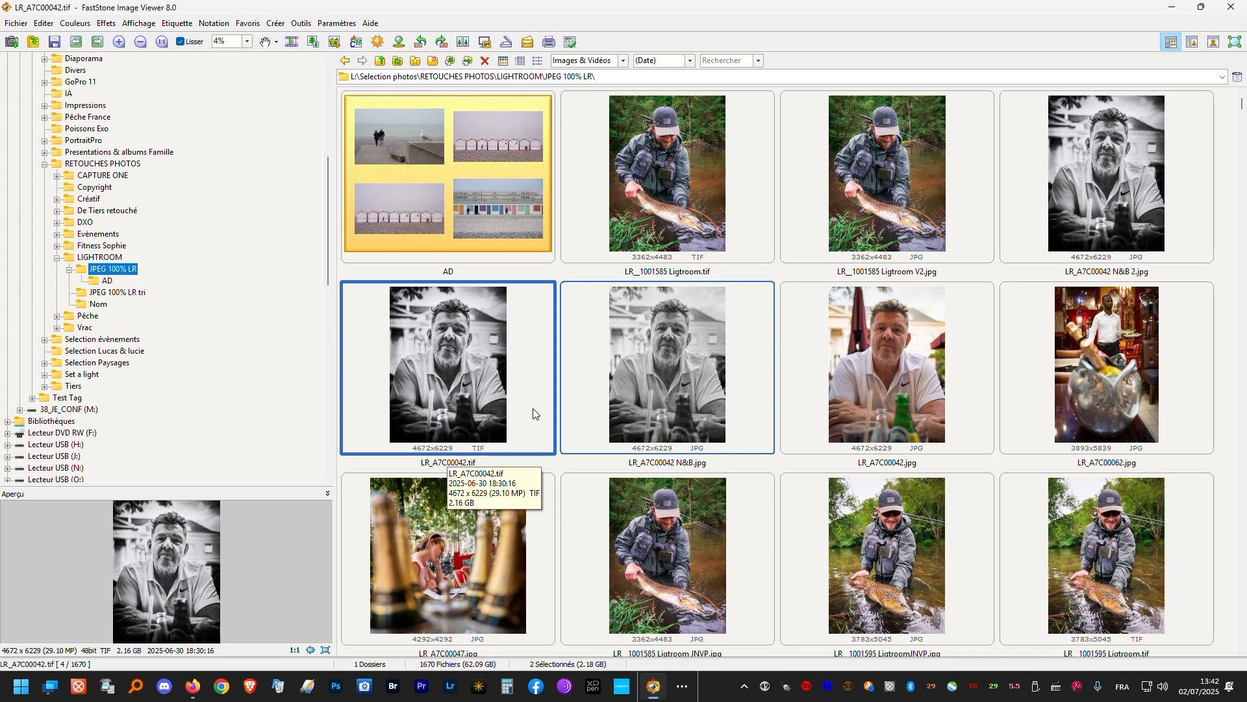
# - Select the non-adjacent photos LR__1001585 Ligtroom.tif, LR_A7C00042 N&B.jpg and LR_A7C00062.jpg together
pyautogui.click(685, 230)
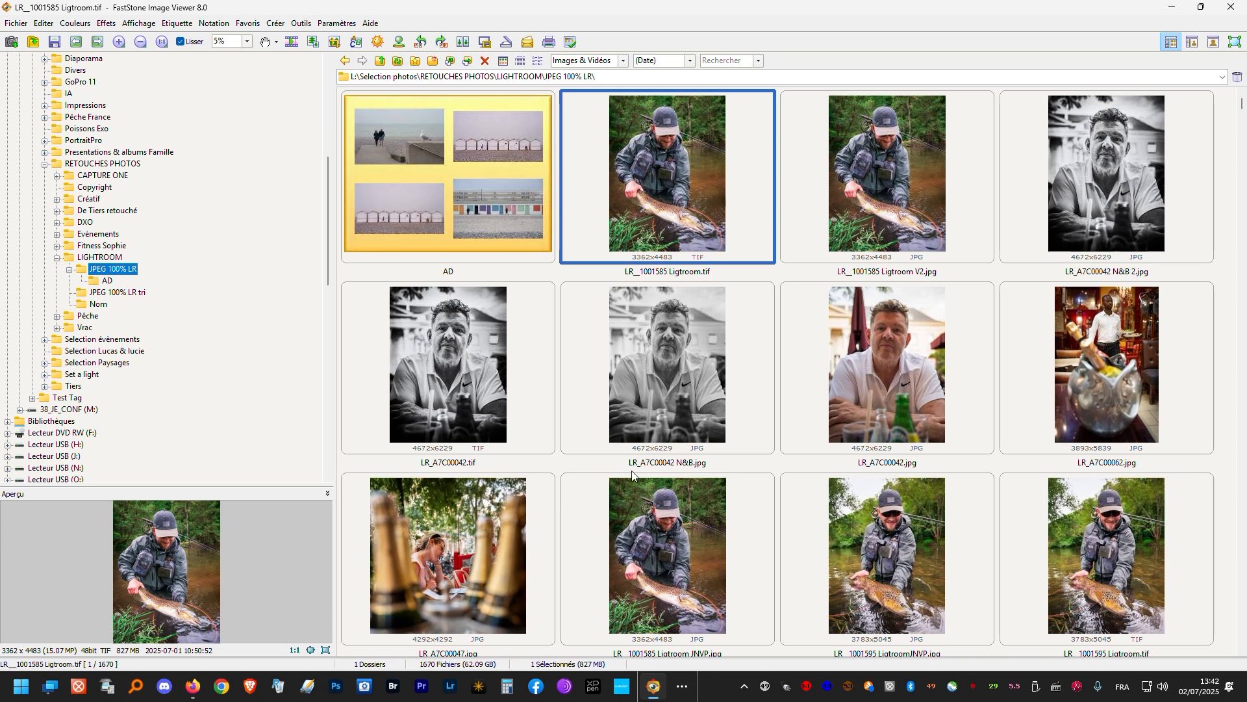
pyautogui.keyDown('ctrl'); pyautogui.click(636, 410); pyautogui.keyUp('ctrl')
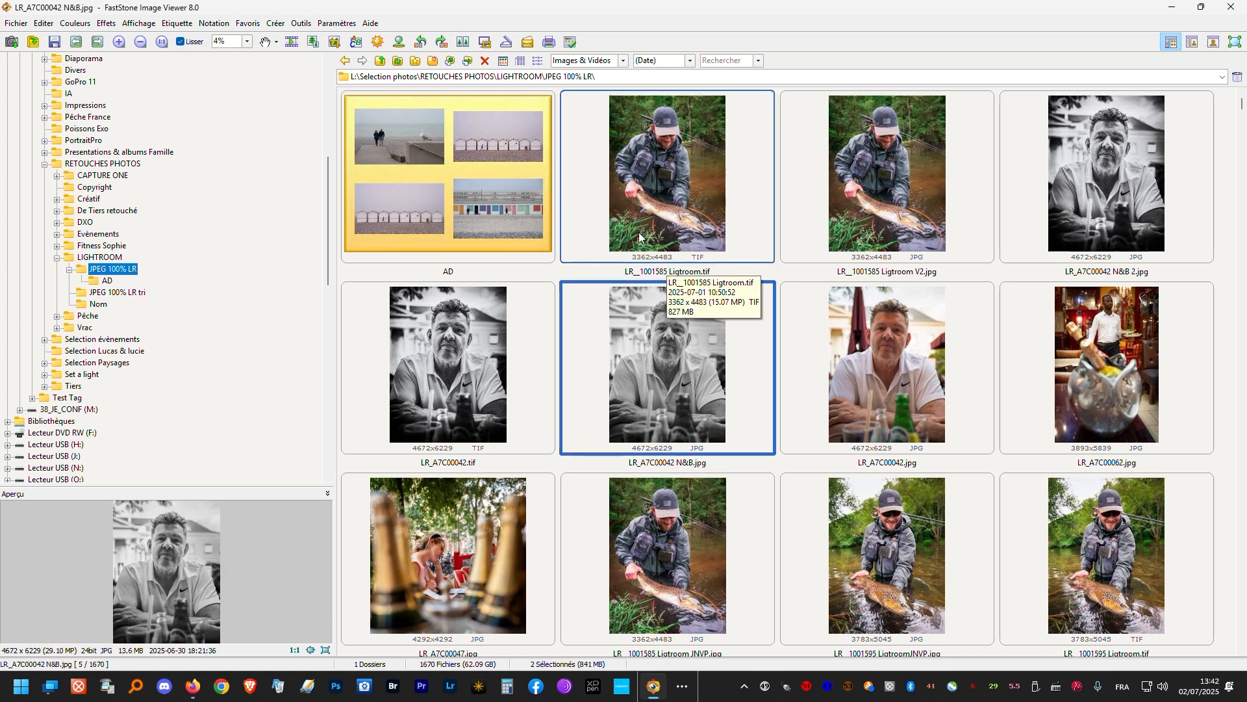
pyautogui.keyDown('ctrl'); pyautogui.click(1090, 346); pyautogui.keyUp('ctrl')
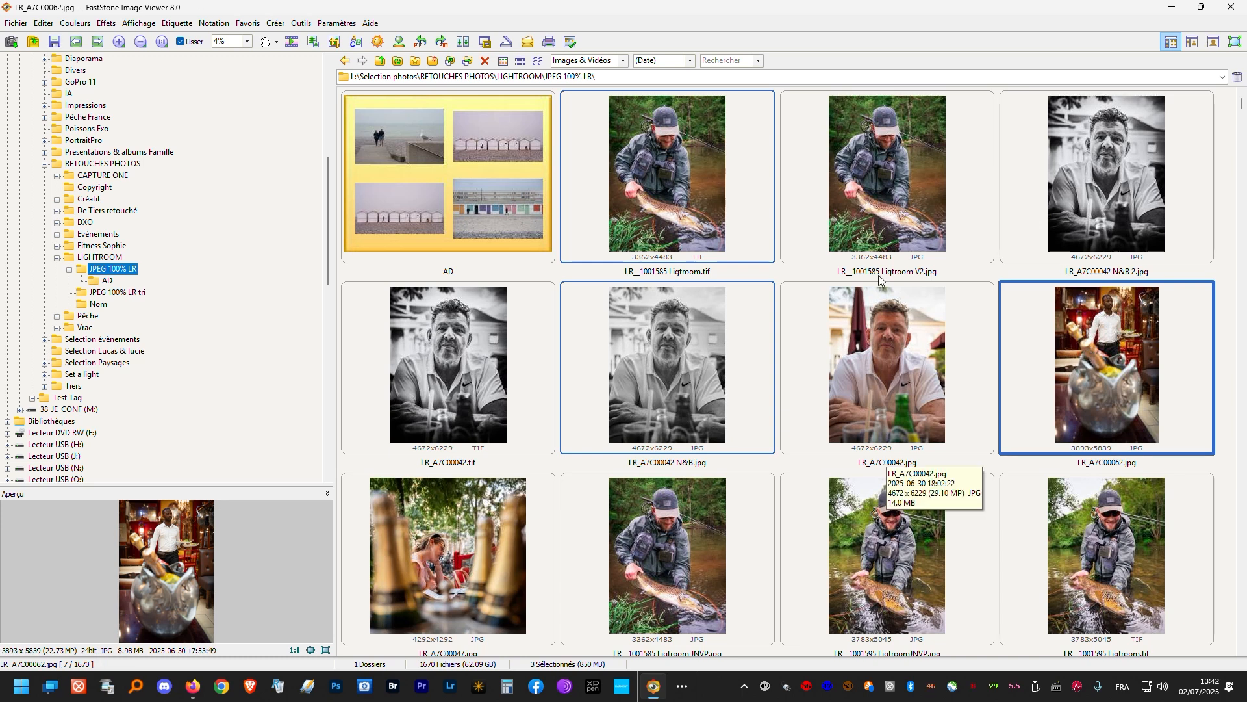
# - Select the range from LR_A7C00042.tif to LR_A7C00062.jpg and remove LR_A7C00042.jpg and LR_A7C00042 N&B.jpg from the selection
pyautogui.click(422, 364)
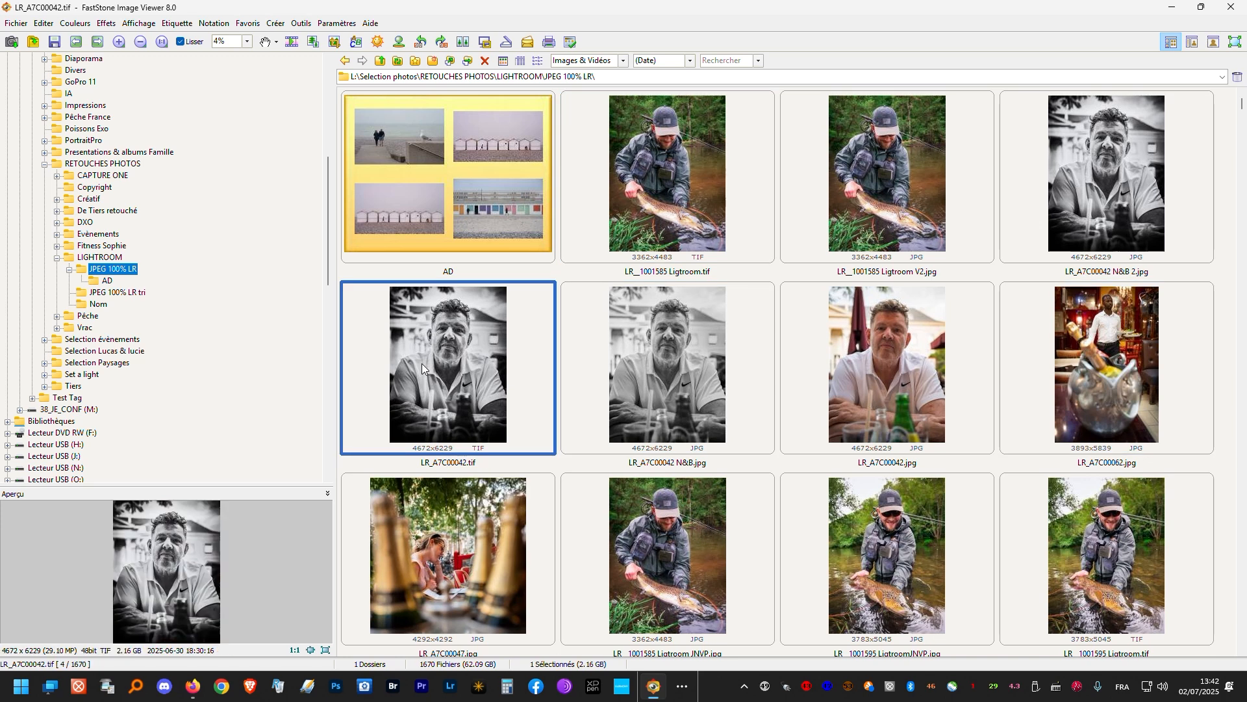
pyautogui.keyDown('shift'); pyautogui.click(1090, 358); pyautogui.keyUp('shift')
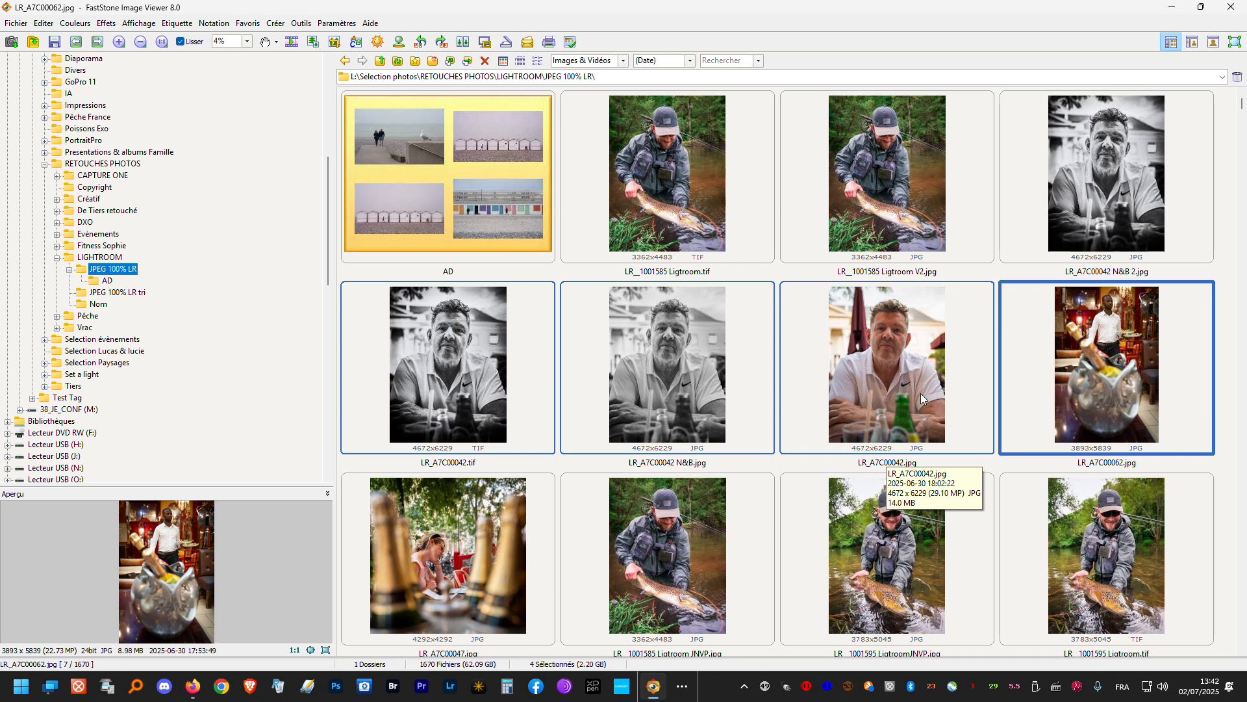
pyautogui.keyDown('ctrl'); pyautogui.click(859, 373); pyautogui.keyUp('ctrl')
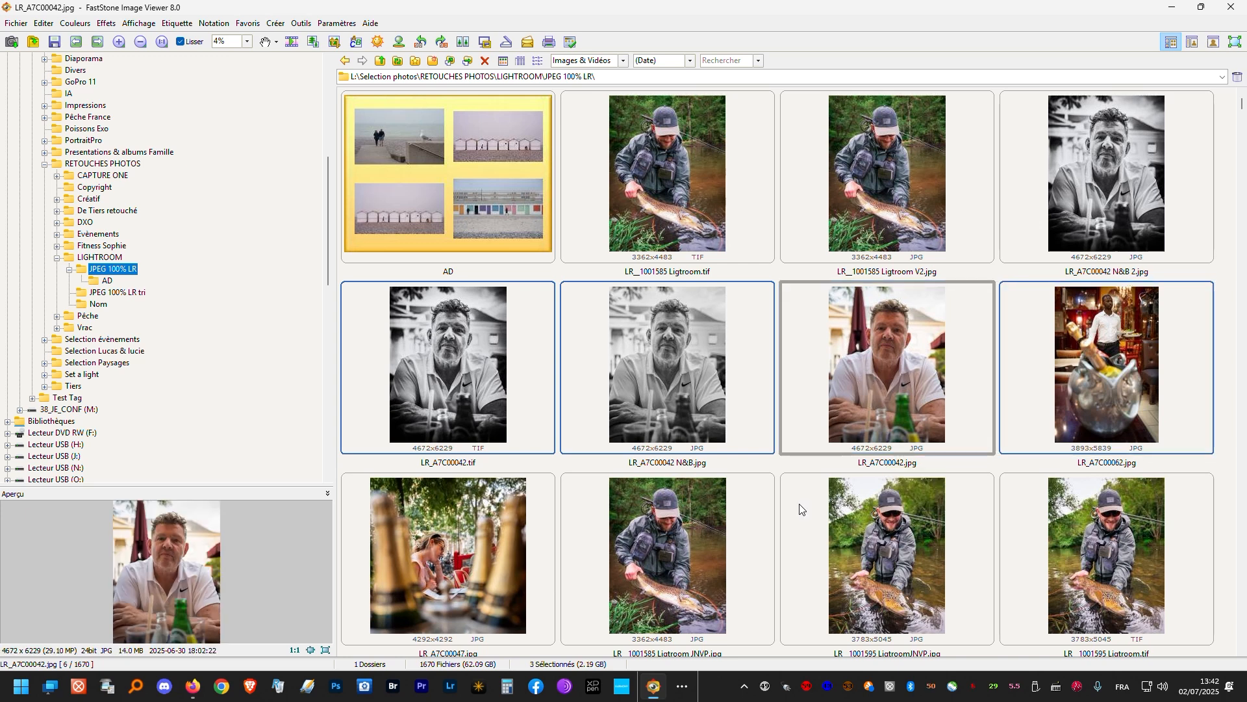
pyautogui.keyDown('ctrl'); pyautogui.click(635, 377); pyautogui.keyUp('ctrl')
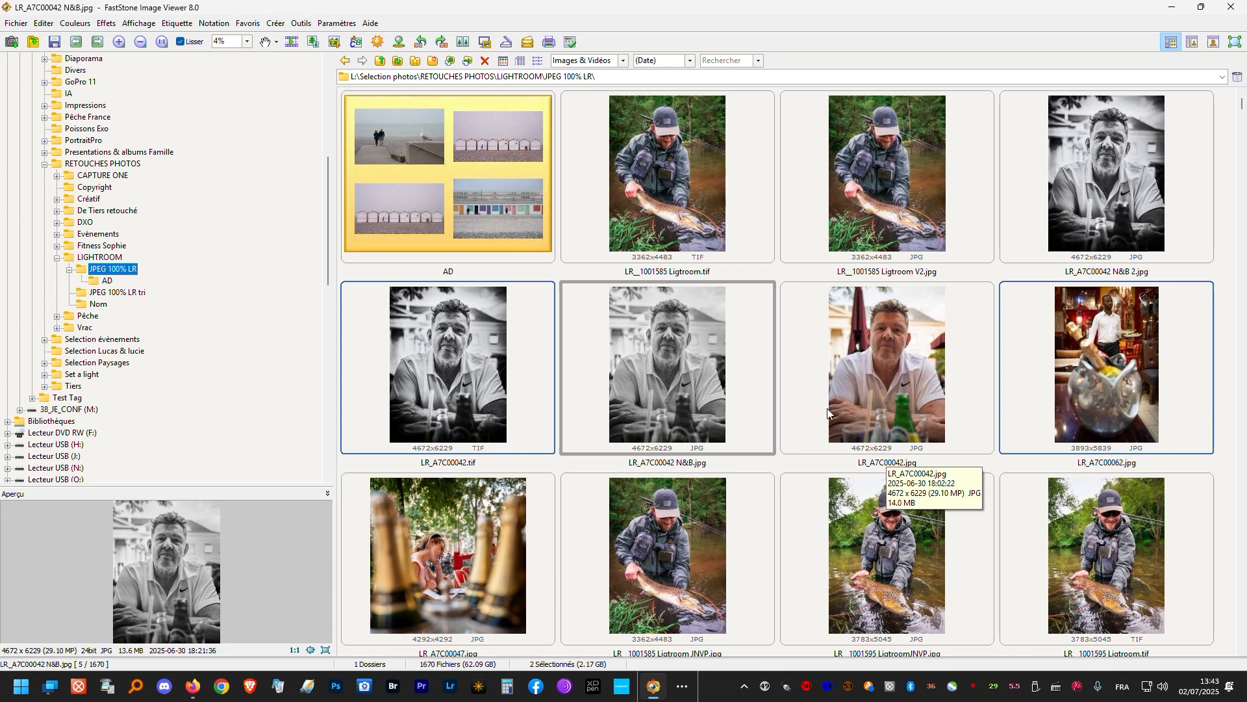
# - Select everything in the JPEG 100% LR folder, exclude the AD subfolder from the selection, and select only AD
pyautogui.hotkey('ctrl', 'a')
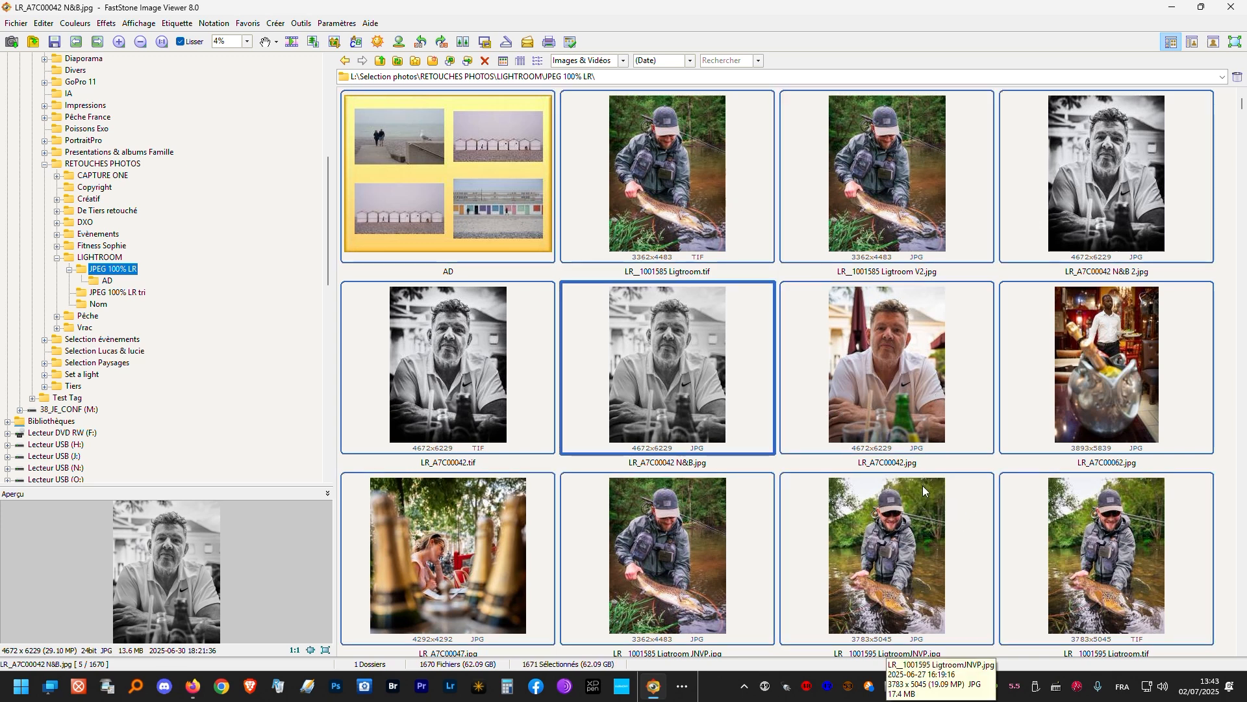
pyautogui.scroll(-10, 652, 448)
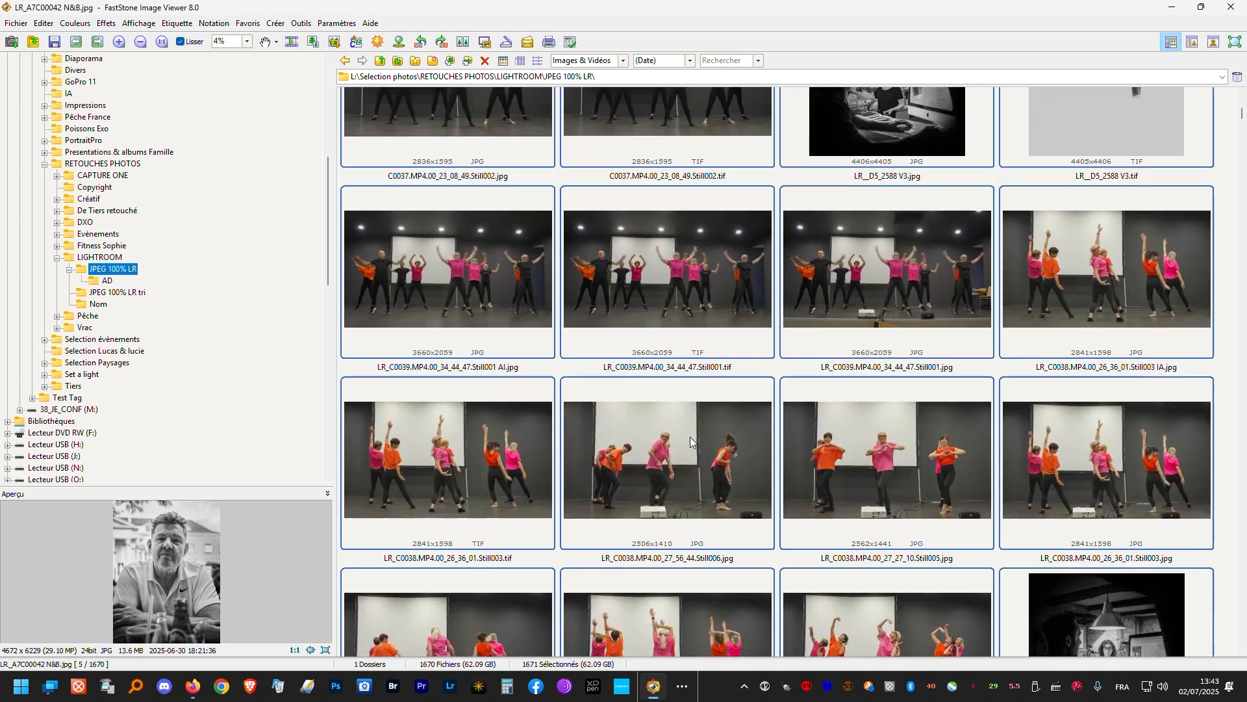
pyautogui.scroll(10, 692, 432)
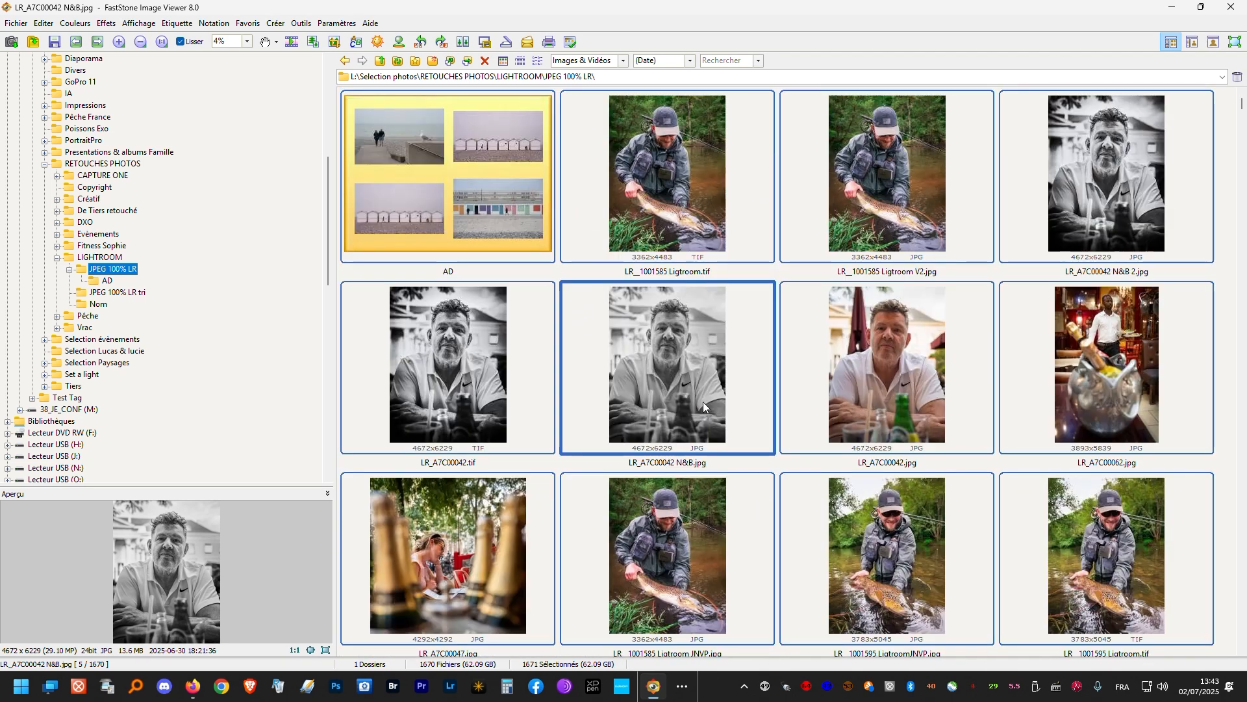
pyautogui.keyDown('ctrl'); pyautogui.click(443, 208); pyautogui.keyUp('ctrl')
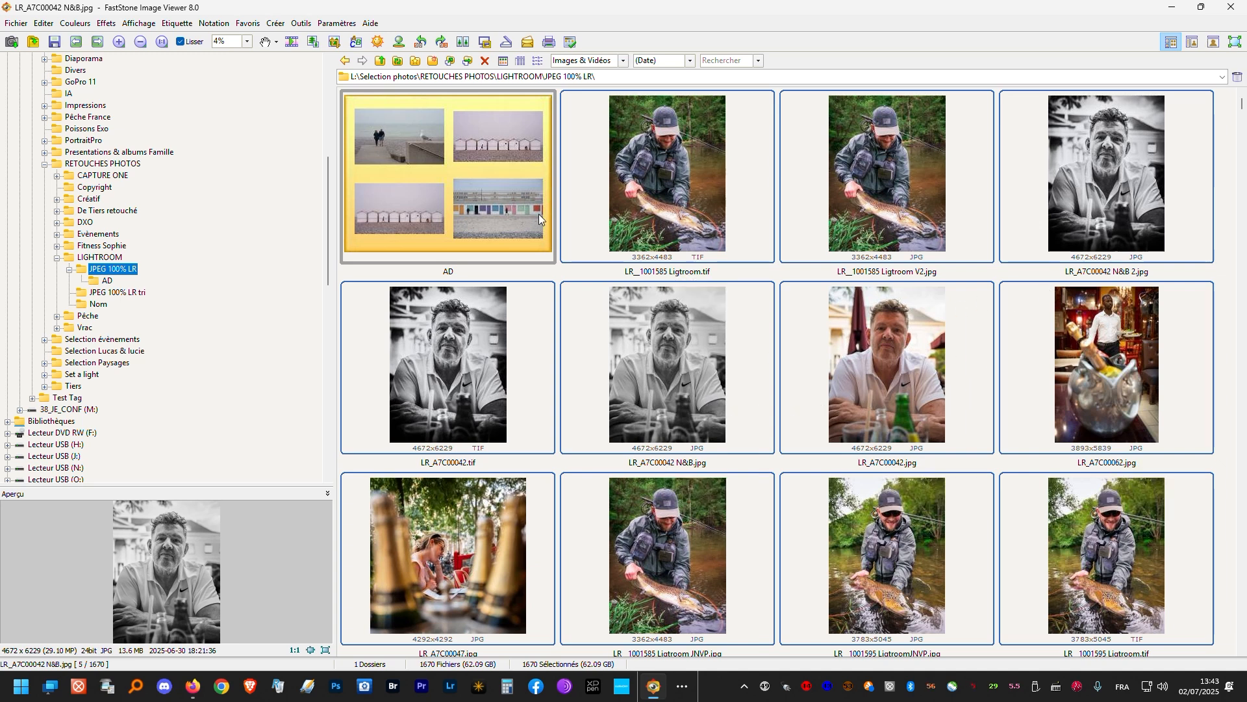
pyautogui.click(521, 192)
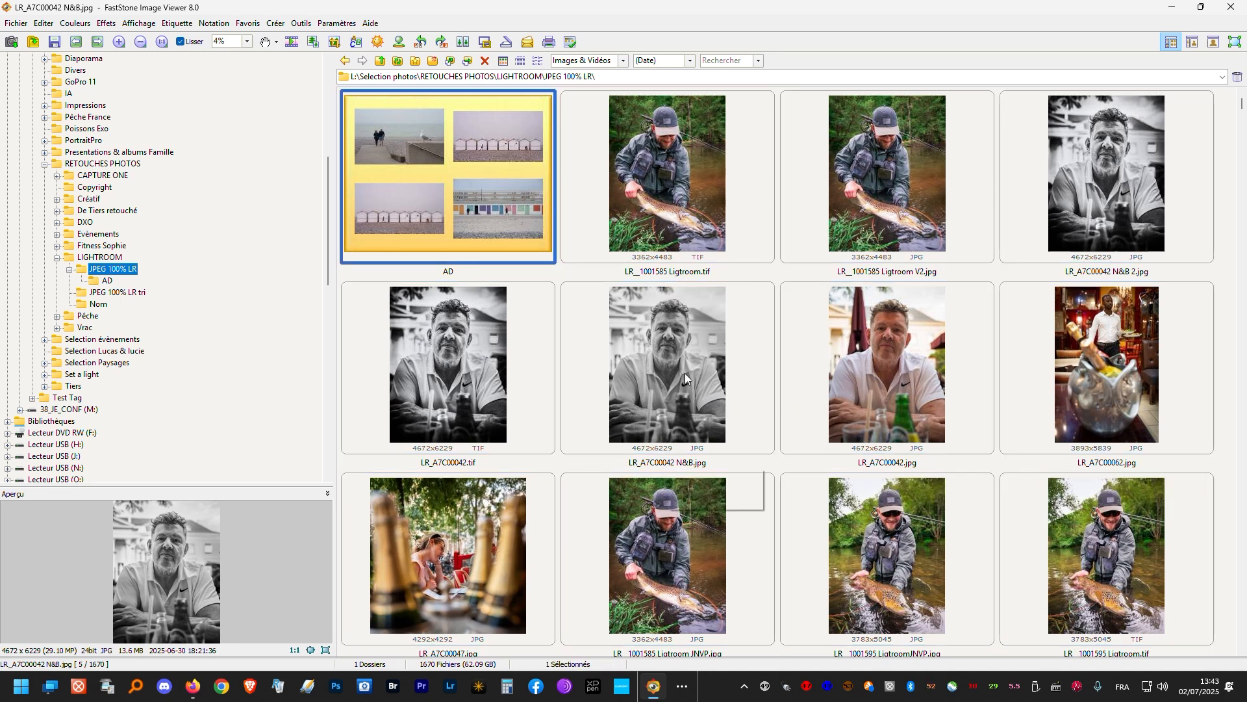
# - Compare LR_A7C00042 N&B.jpg and LR_A7C00042.tif side by side, zooming in on the portrait details and back out
pyautogui.click(664, 366)
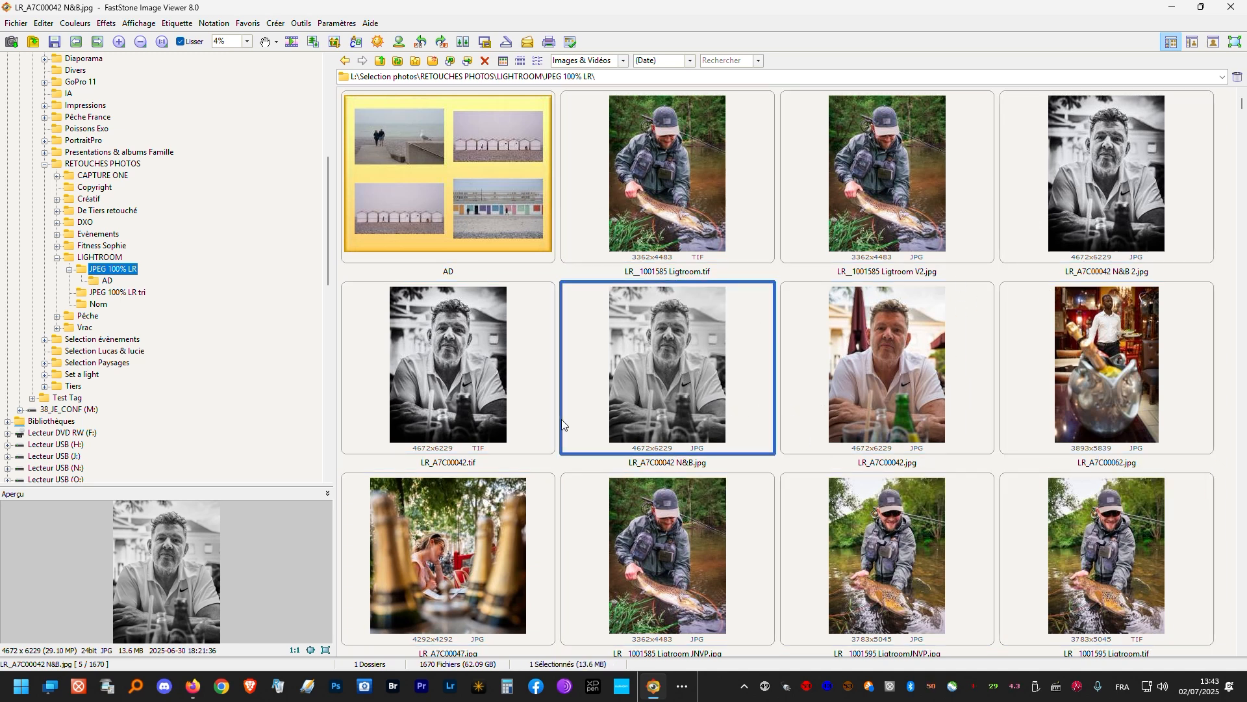
pyautogui.keyDown('ctrl'); pyautogui.click(450, 389); pyautogui.keyUp('ctrl')
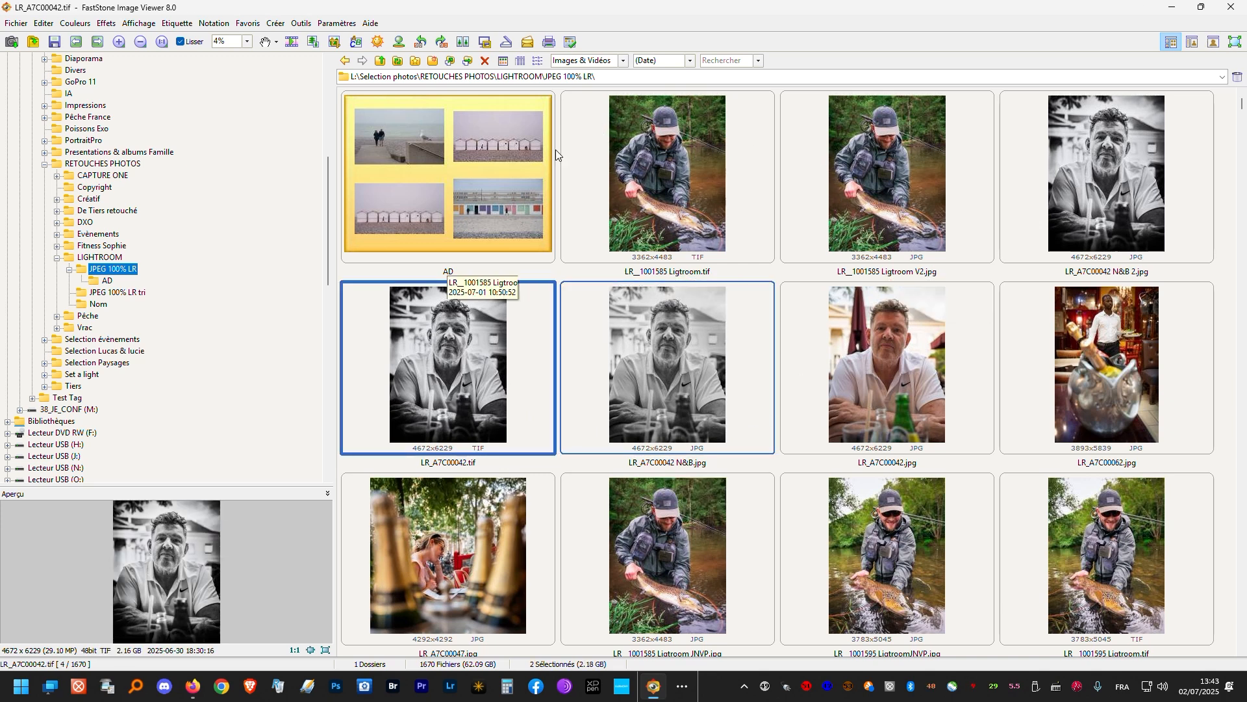
pyautogui.click(462, 43)
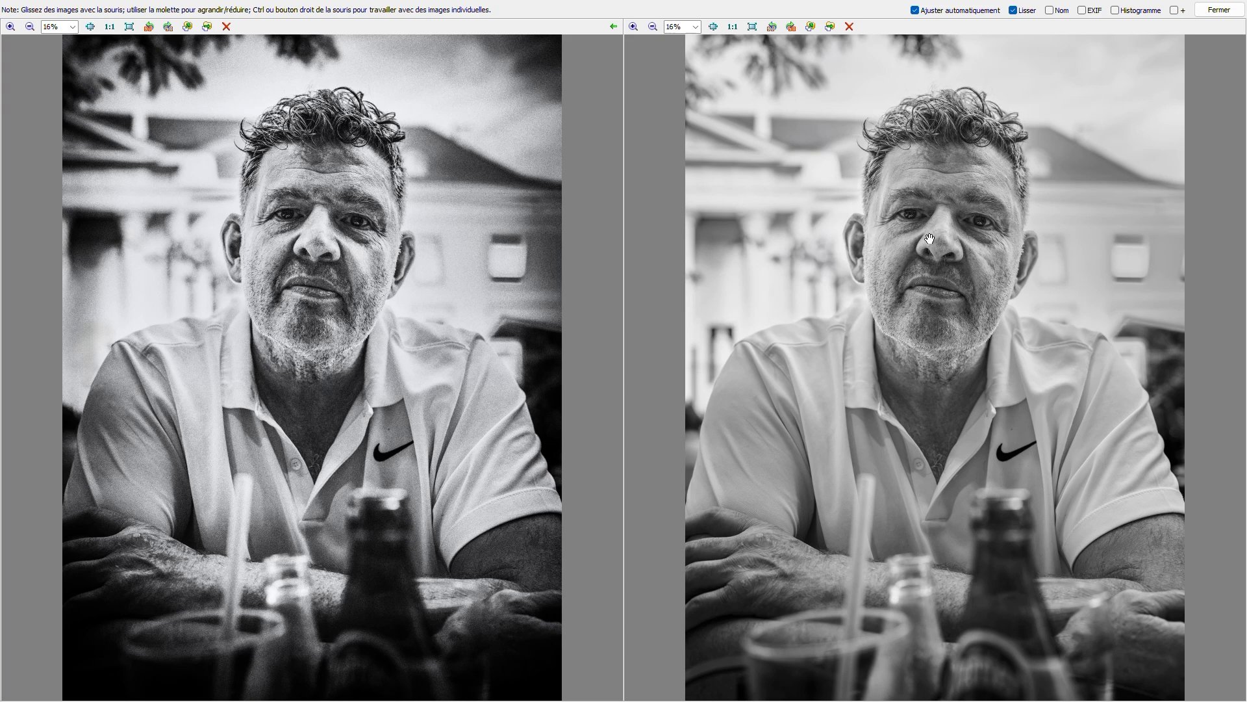
pyautogui.scroll(5, 925, 238)
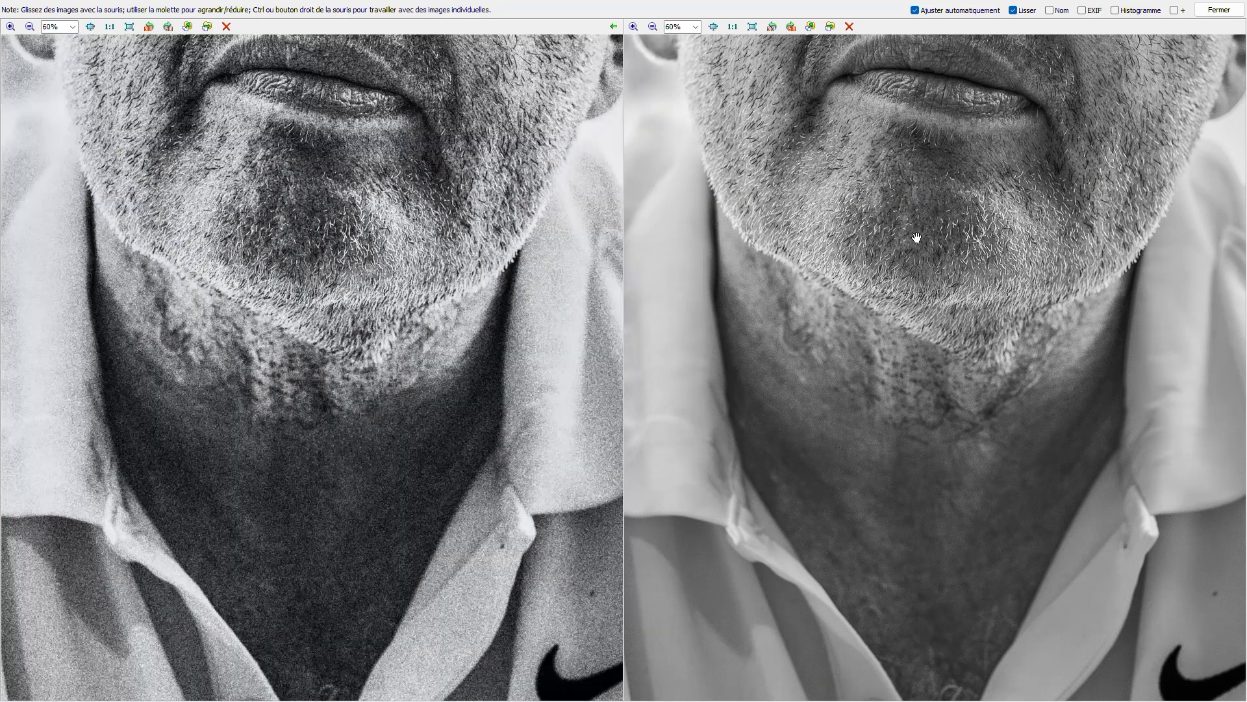
pyautogui.scroll(-5, 917, 238)
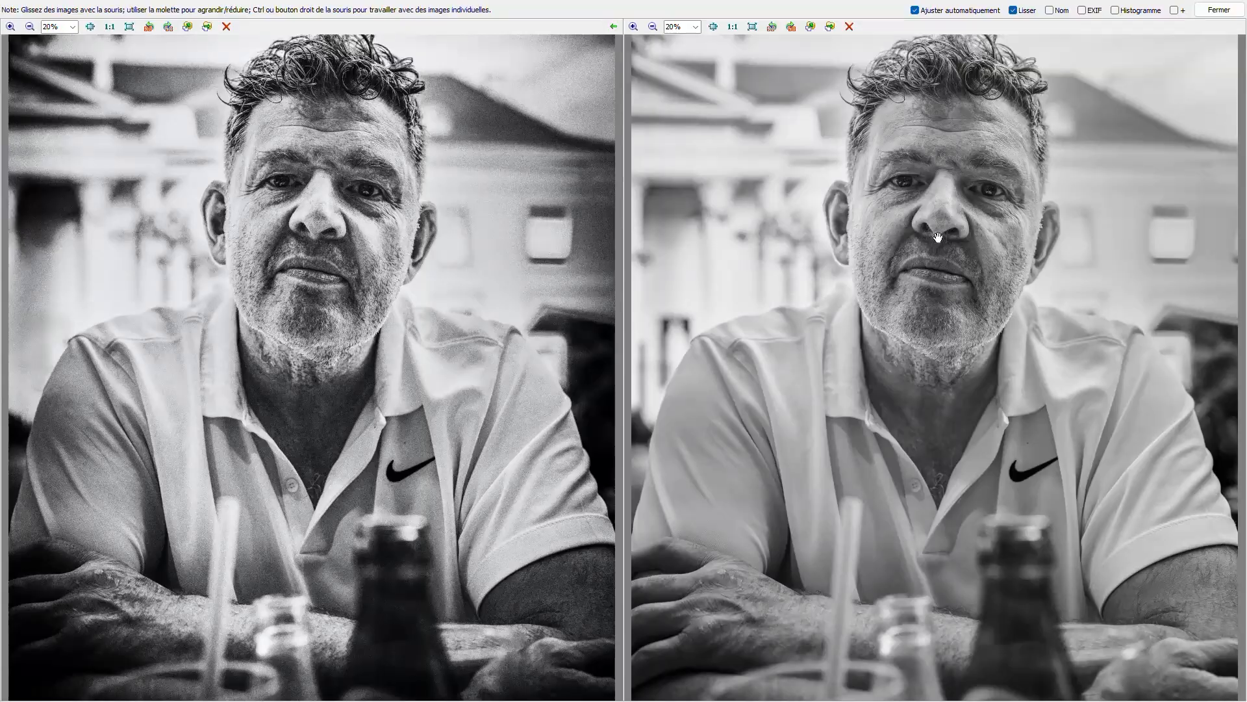
# - Compare the skin, eye and beard details of the two black-and-white portraits by zooming in and out side by side
pyautogui.scroll(5, 937, 238)
pyautogui.moveTo(941, 245); pyautogui.dragTo(803, 406)
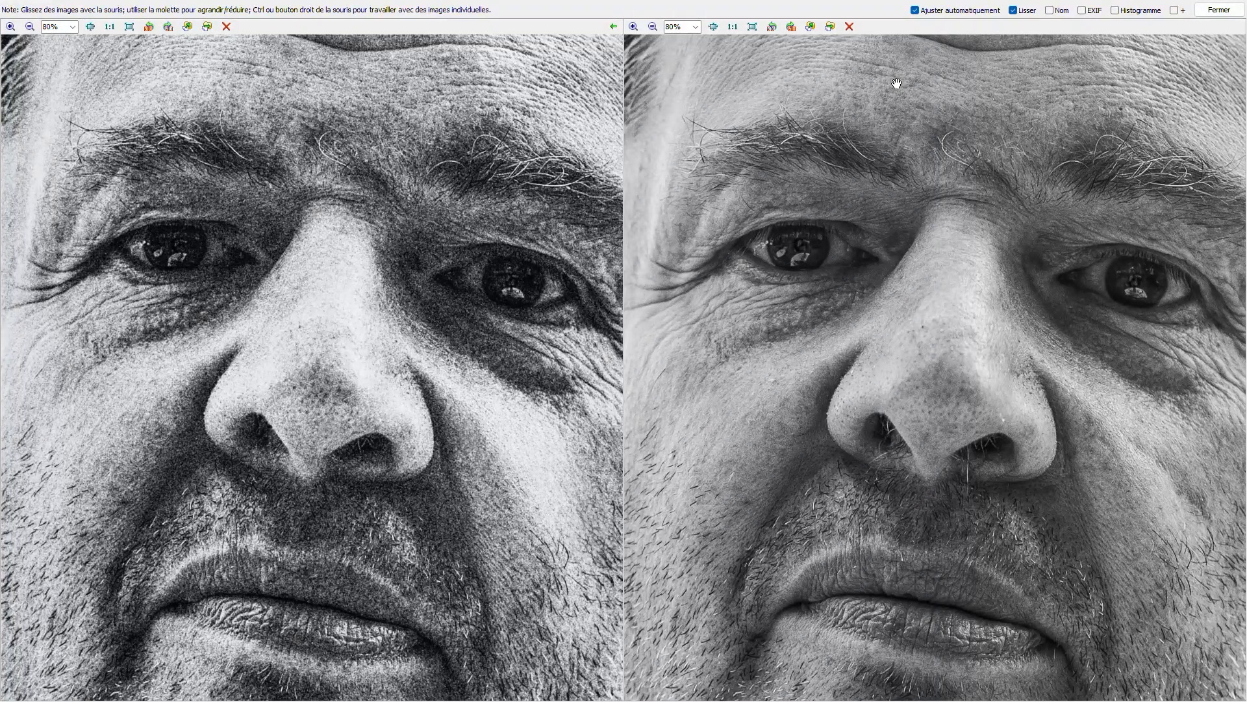
pyautogui.scroll(-10, 796, 183)
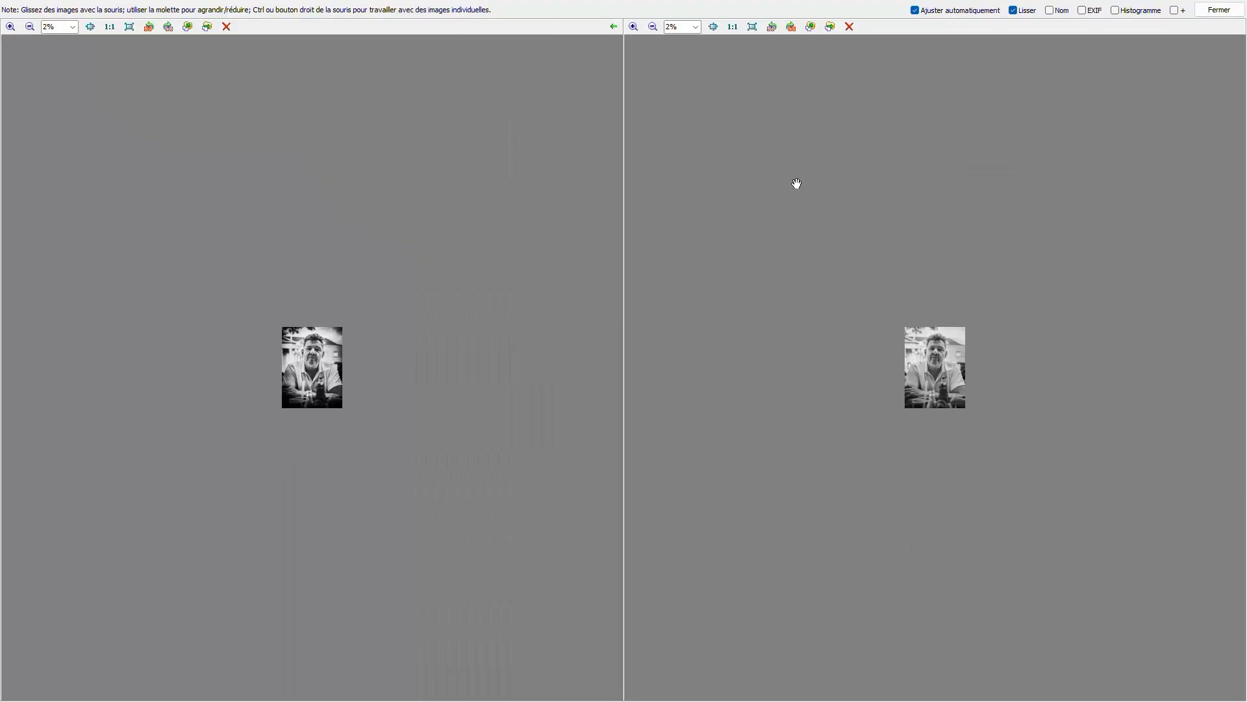
pyautogui.scroll(6, 796, 184)
pyautogui.scroll(-2, 796, 182)
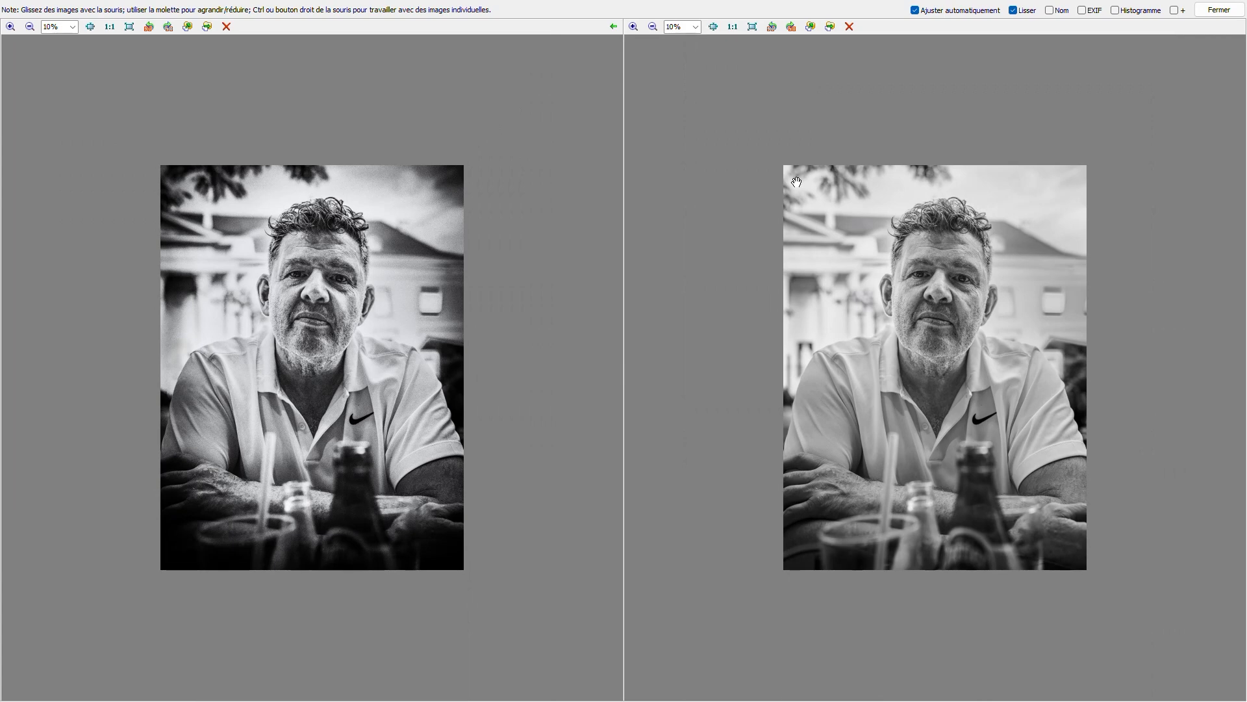
pyautogui.scroll(3, 796, 182)
pyautogui.scroll(-5, 796, 184)
pyautogui.scroll(4, 796, 184)
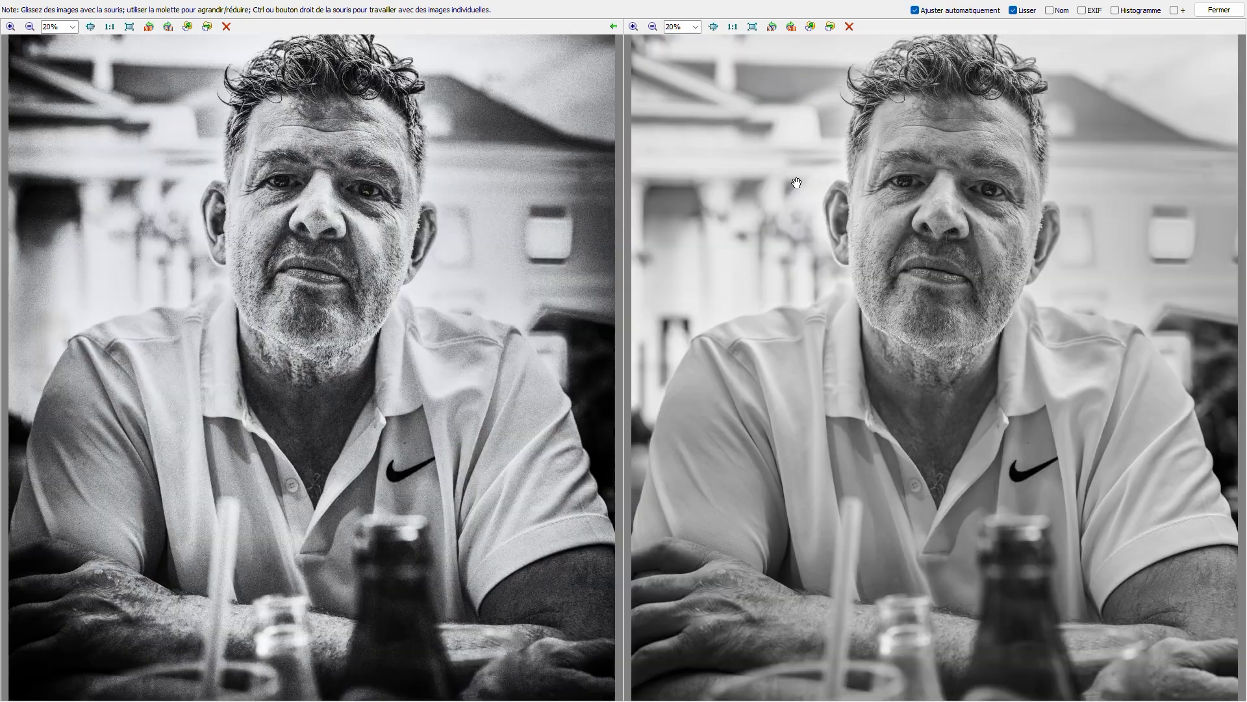
pyautogui.scroll(4, 796, 183)
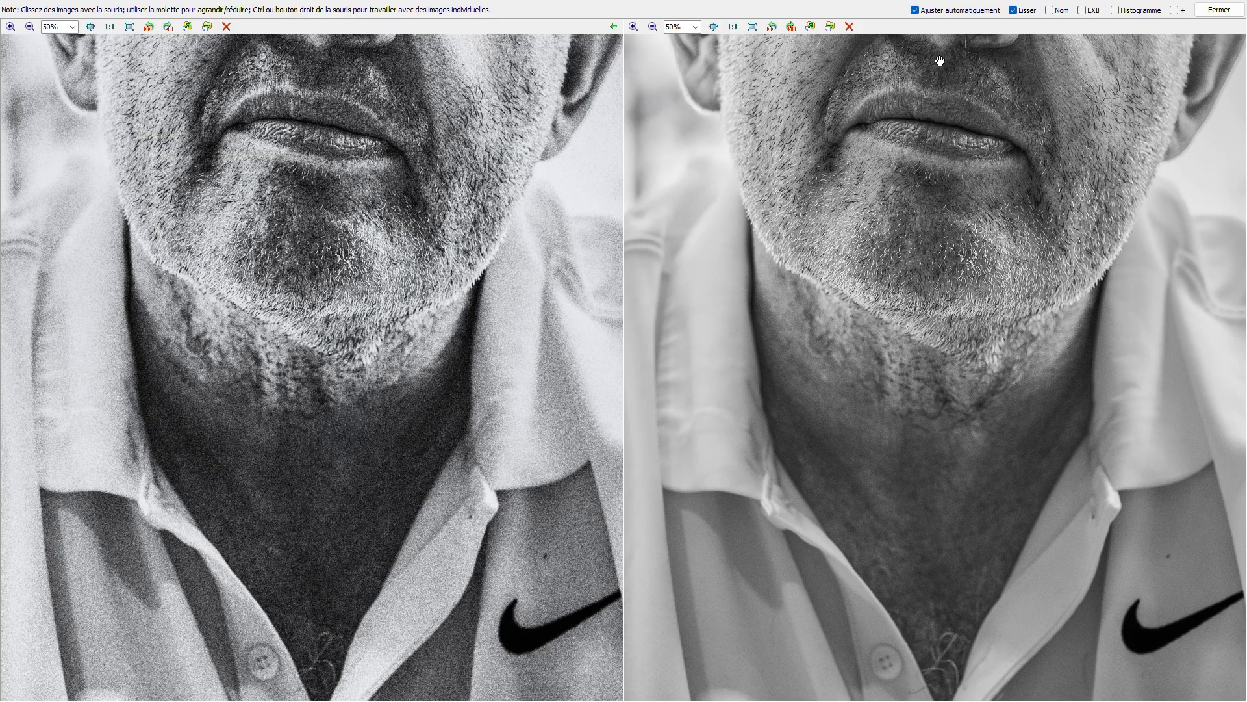
# - Turn automatic fitting and smoothing off and back on to check their effect on the compared portraits, and close the comparison
pyautogui.click(917, 11)
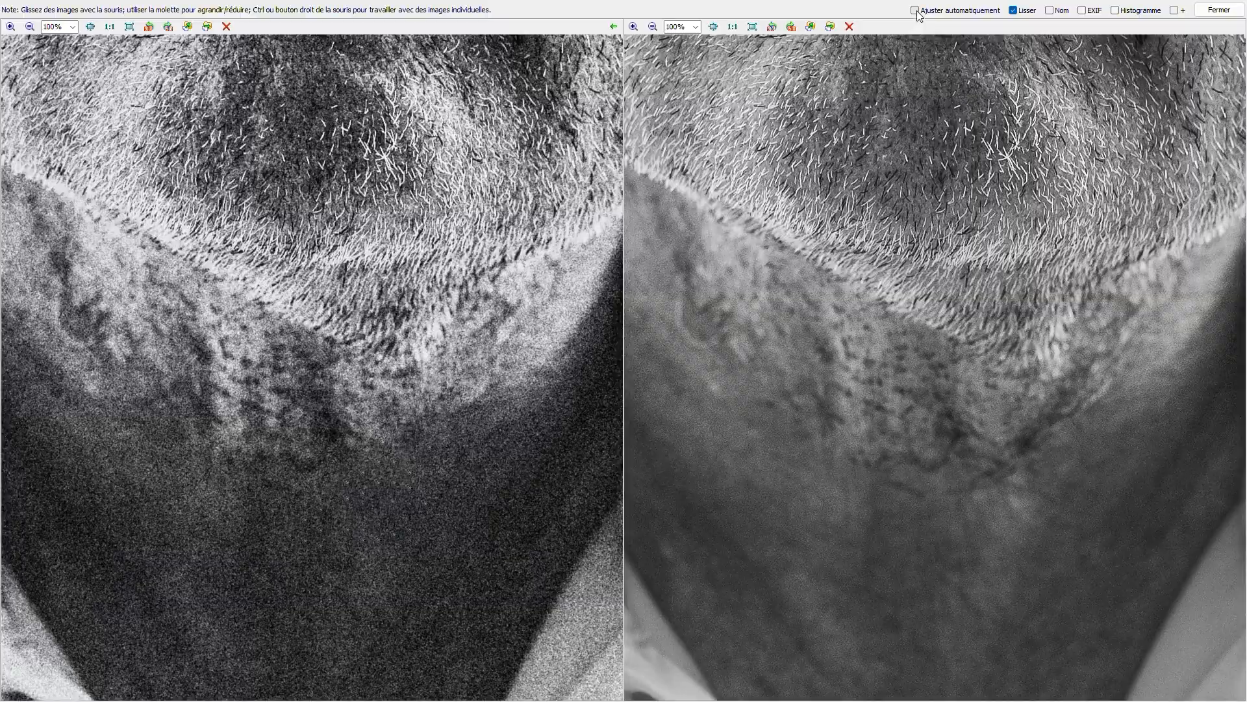
pyautogui.click(916, 11)
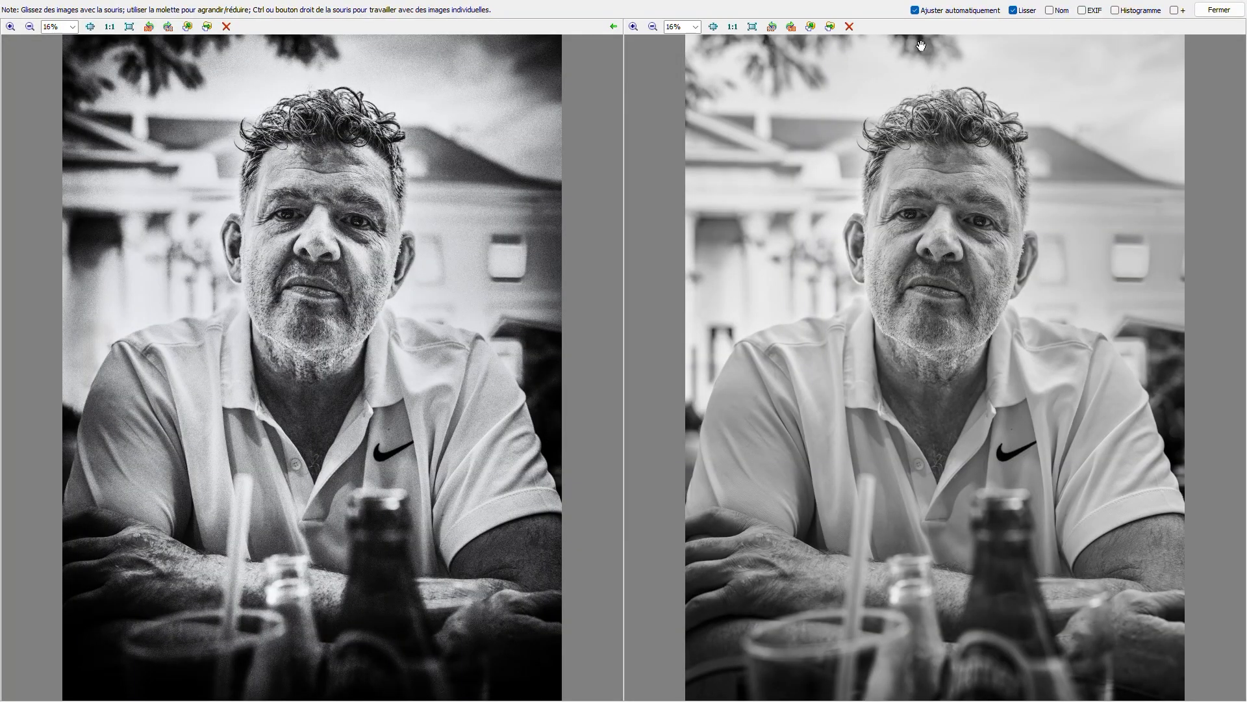
pyautogui.click(1020, 13)
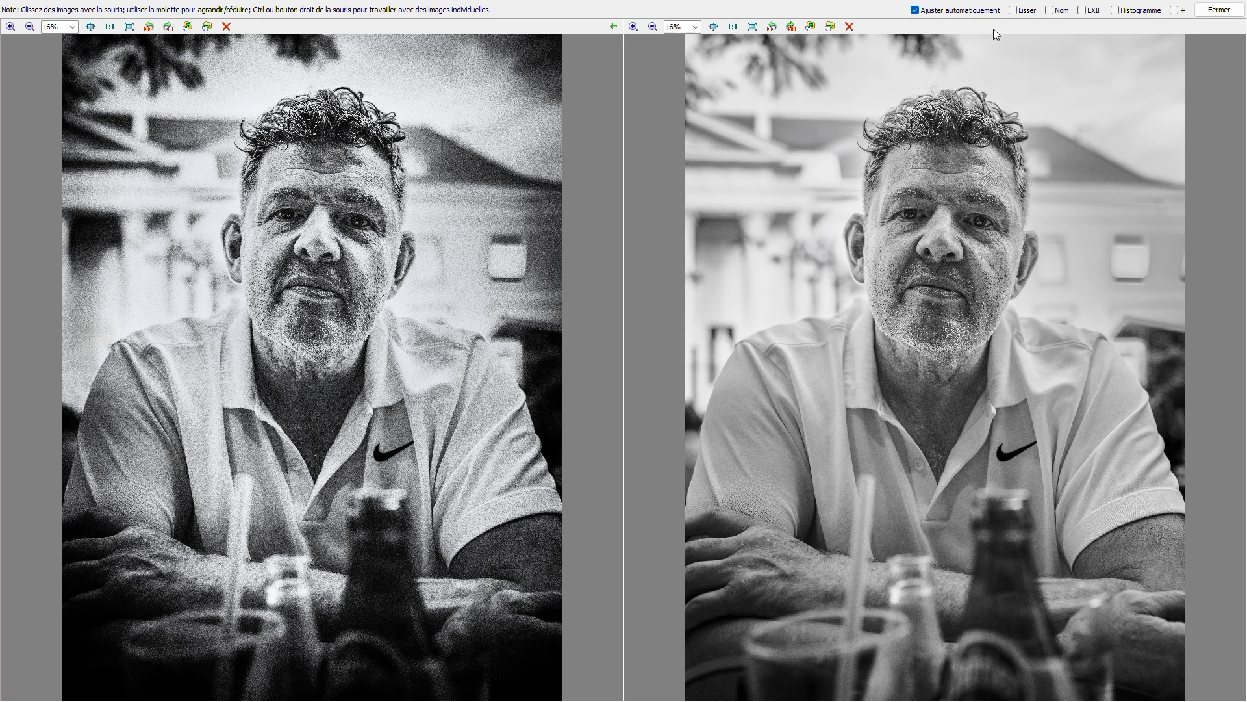
pyautogui.click(1014, 11)
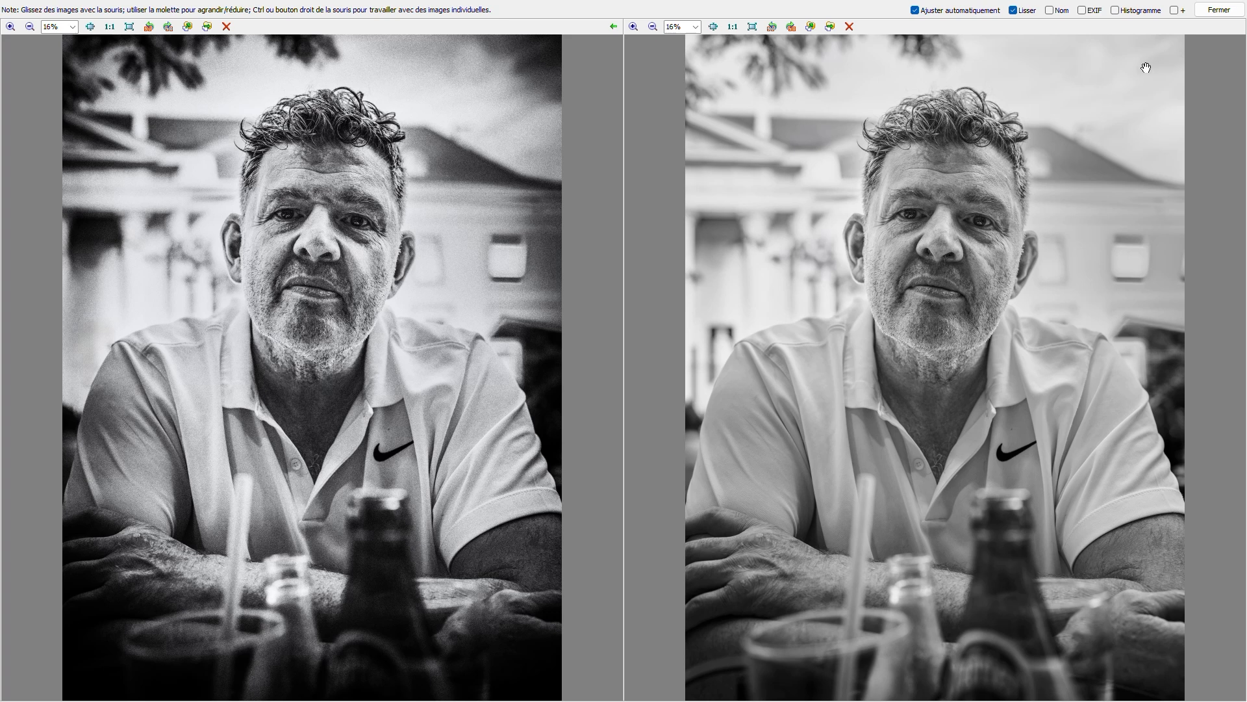
pyautogui.click(1219, 10)
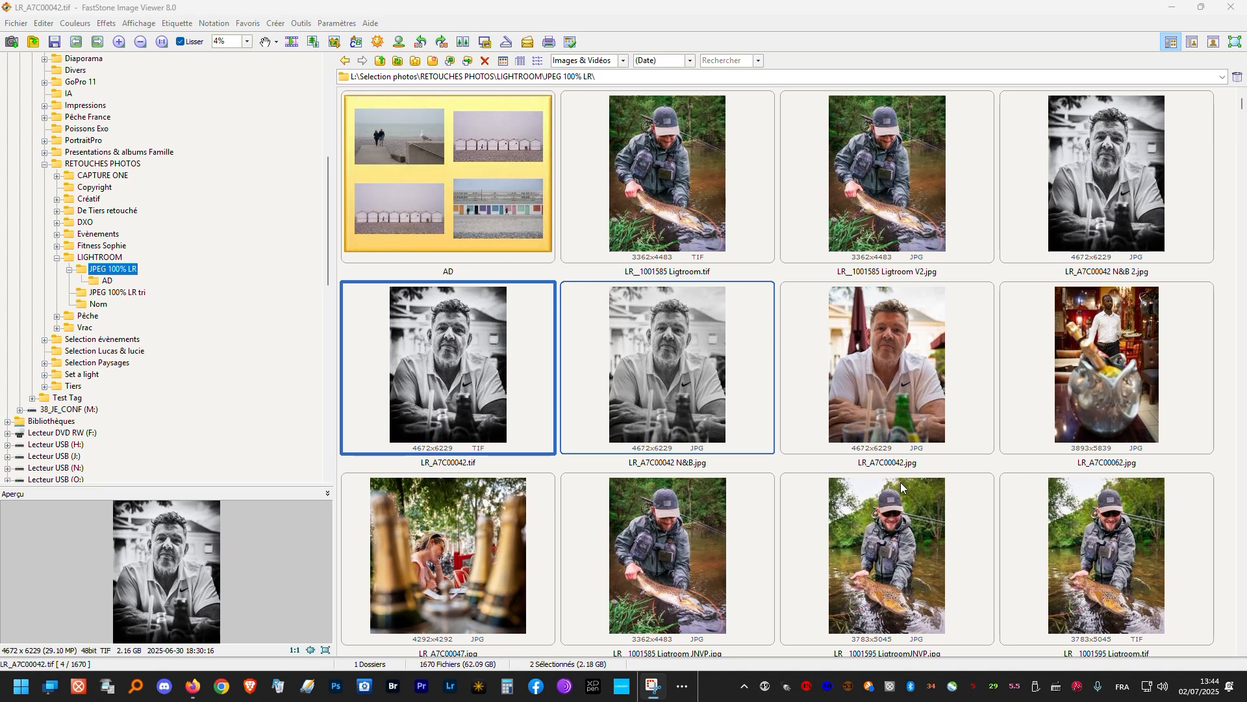
# - Switch to the file manager window showing the Art3F Reims folder and delete its Traitées Bridge subfolder
pyautogui.click(683, 688)
pyautogui.moveTo(726, 652)
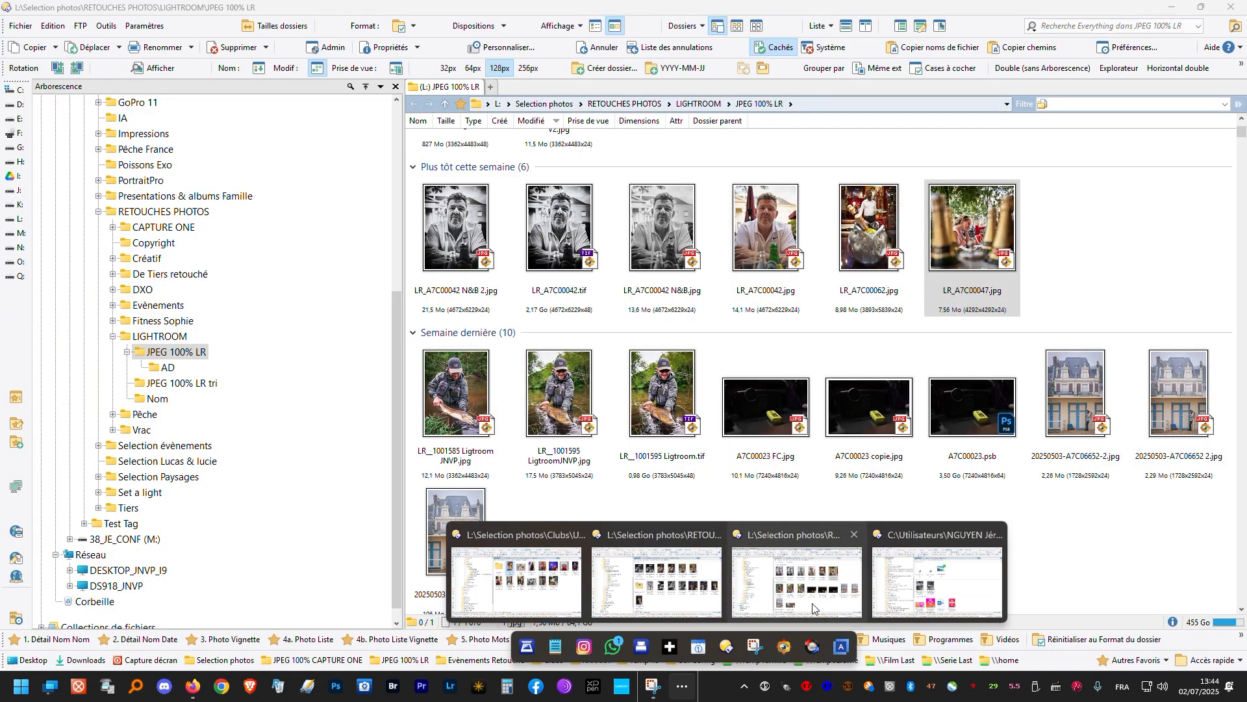
pyautogui.click(521, 595)
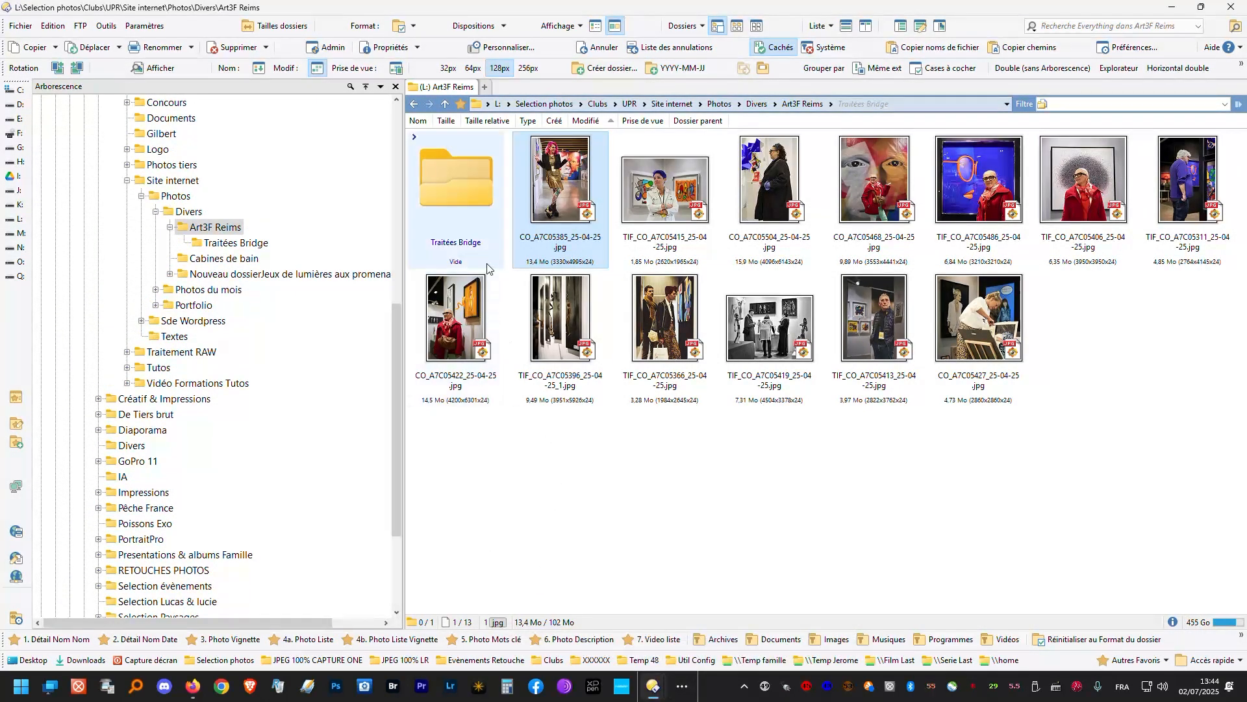
pyautogui.click(454, 187)
pyautogui.press('Delete')
pyautogui.press('Return')
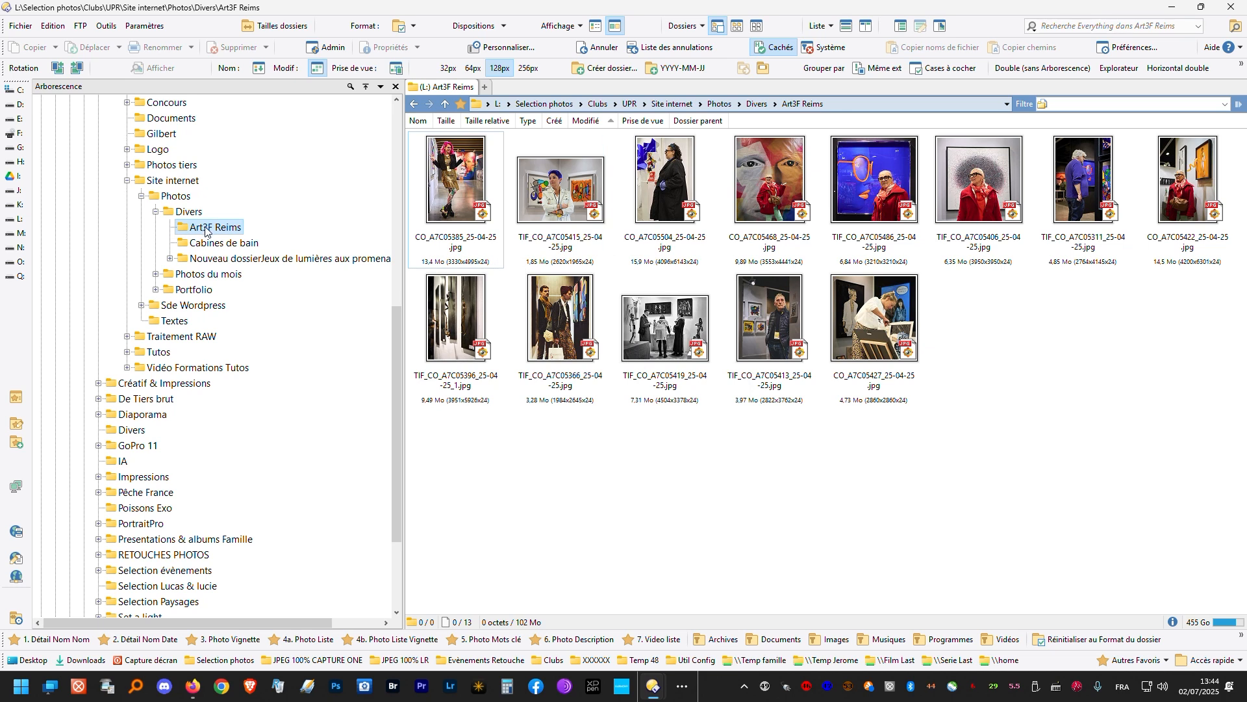
# - Examine the photos and their shooting details in the Art3F Reims folder, selecting all of them and clearing the selection
pyautogui.moveTo(484, 290)
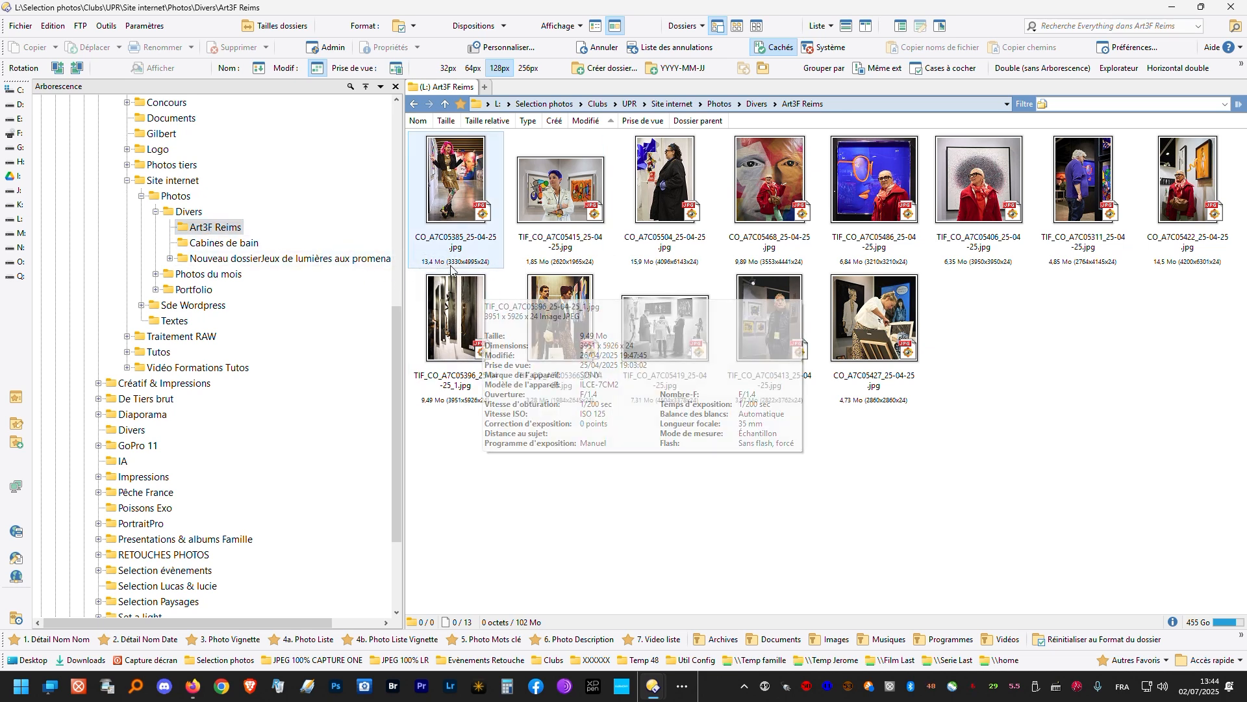
pyautogui.moveTo(465, 271)
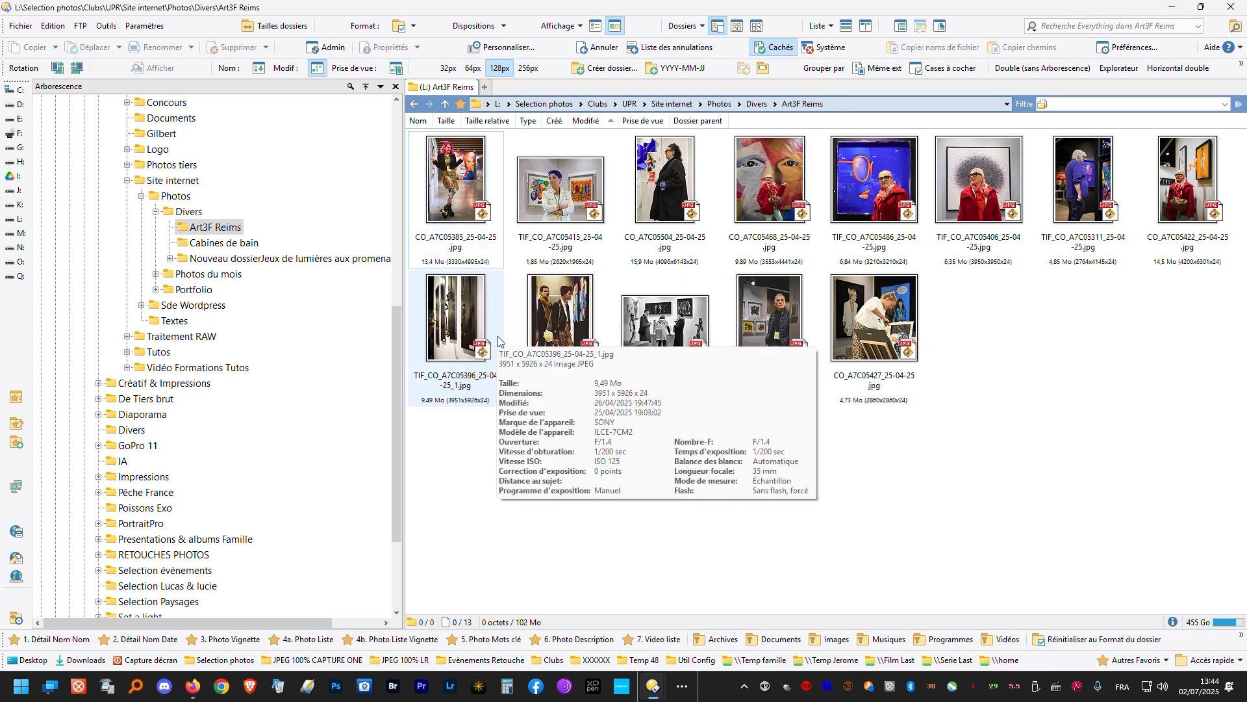
pyautogui.moveTo(566, 294)
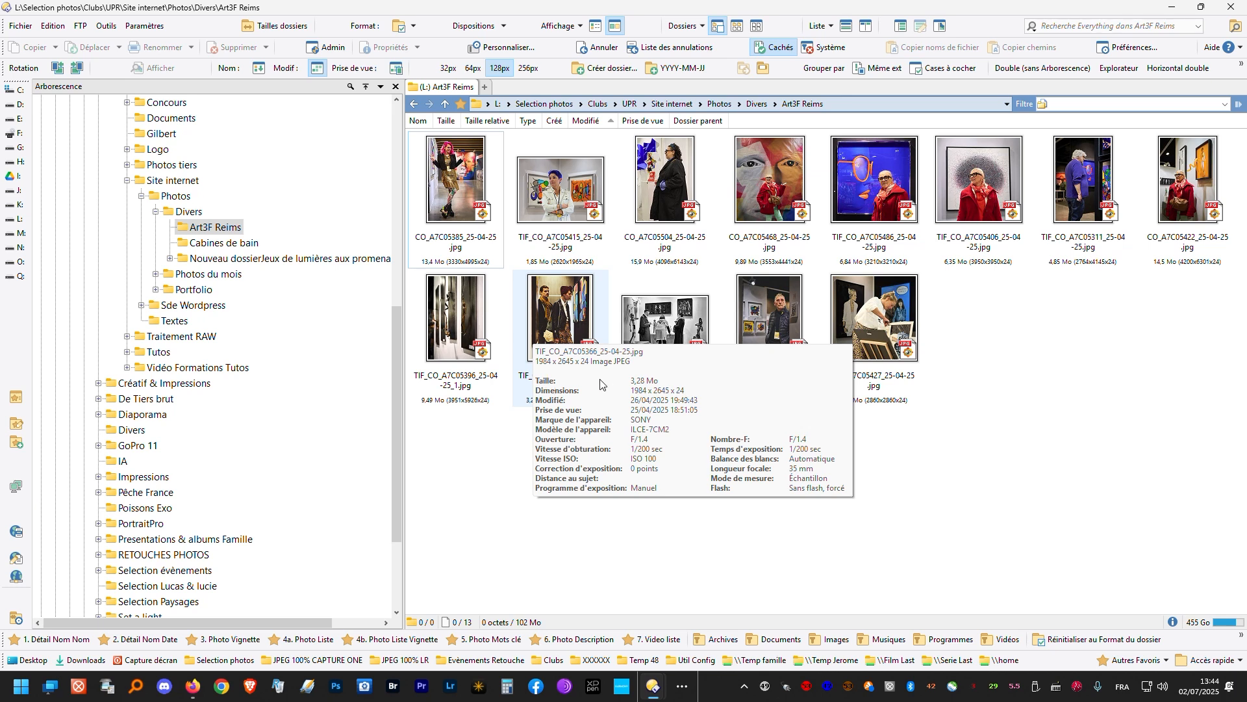
pyautogui.moveTo(622, 351)
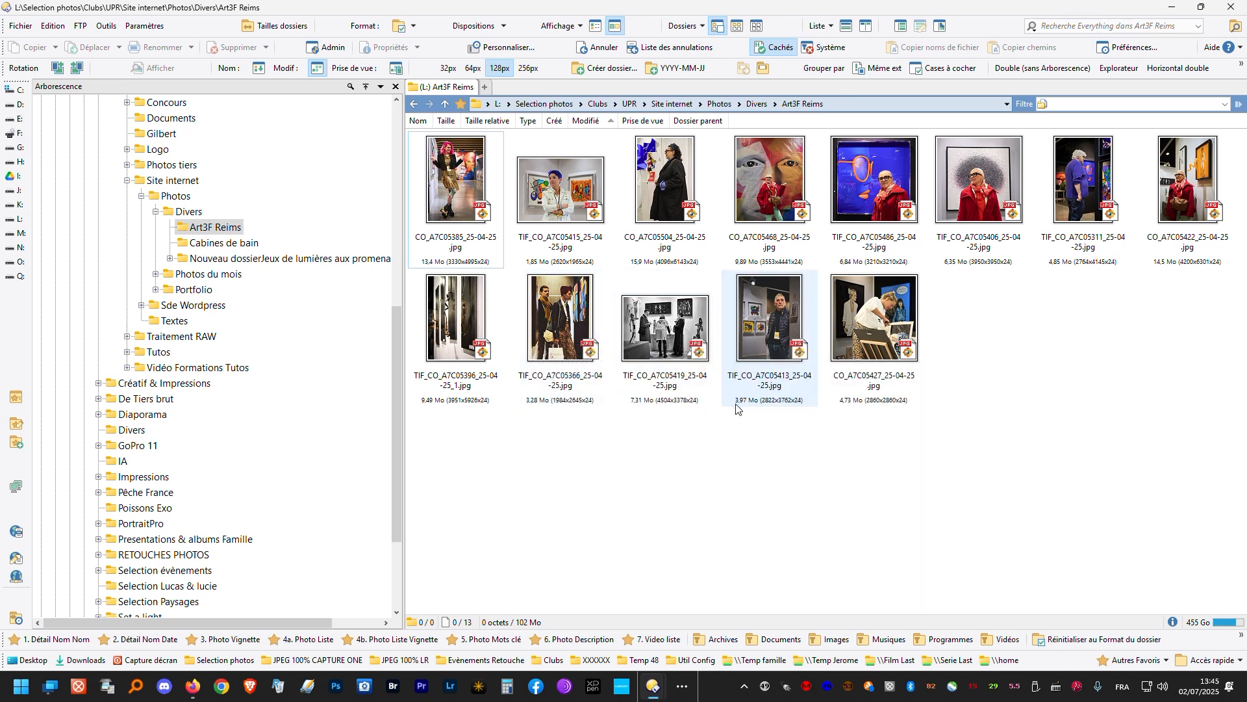
pyautogui.moveTo(736, 392)
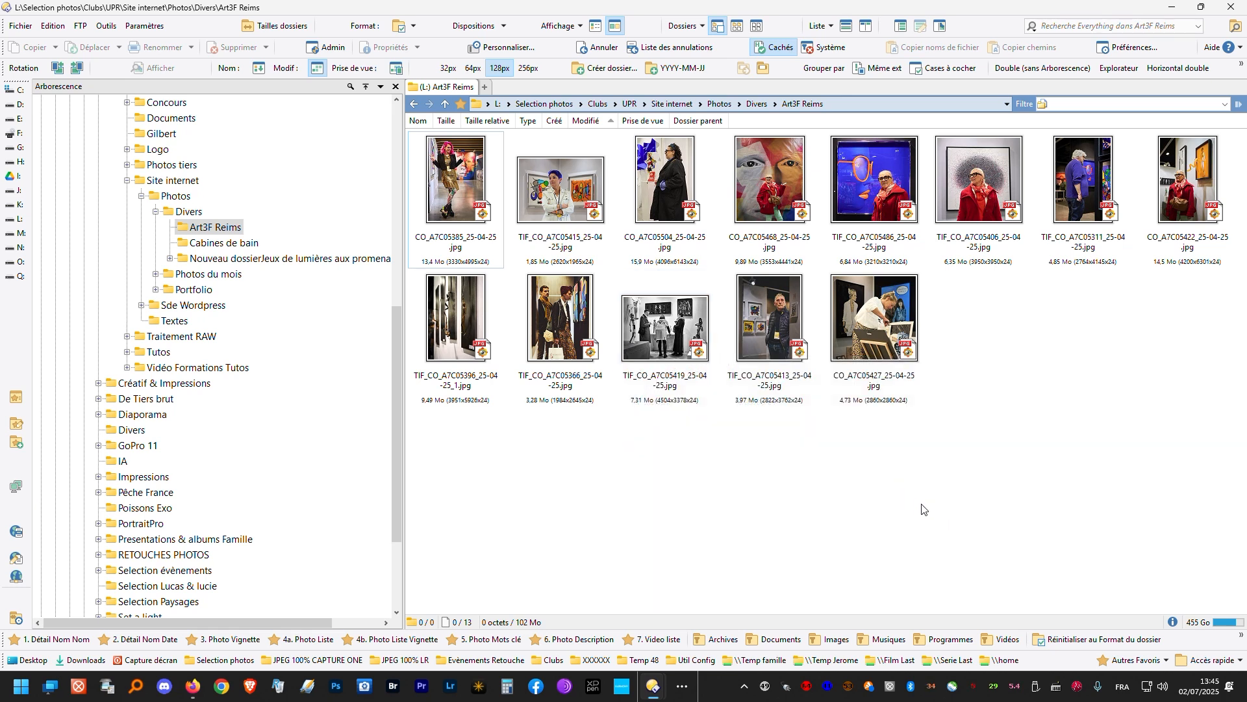
pyautogui.click(458, 164)
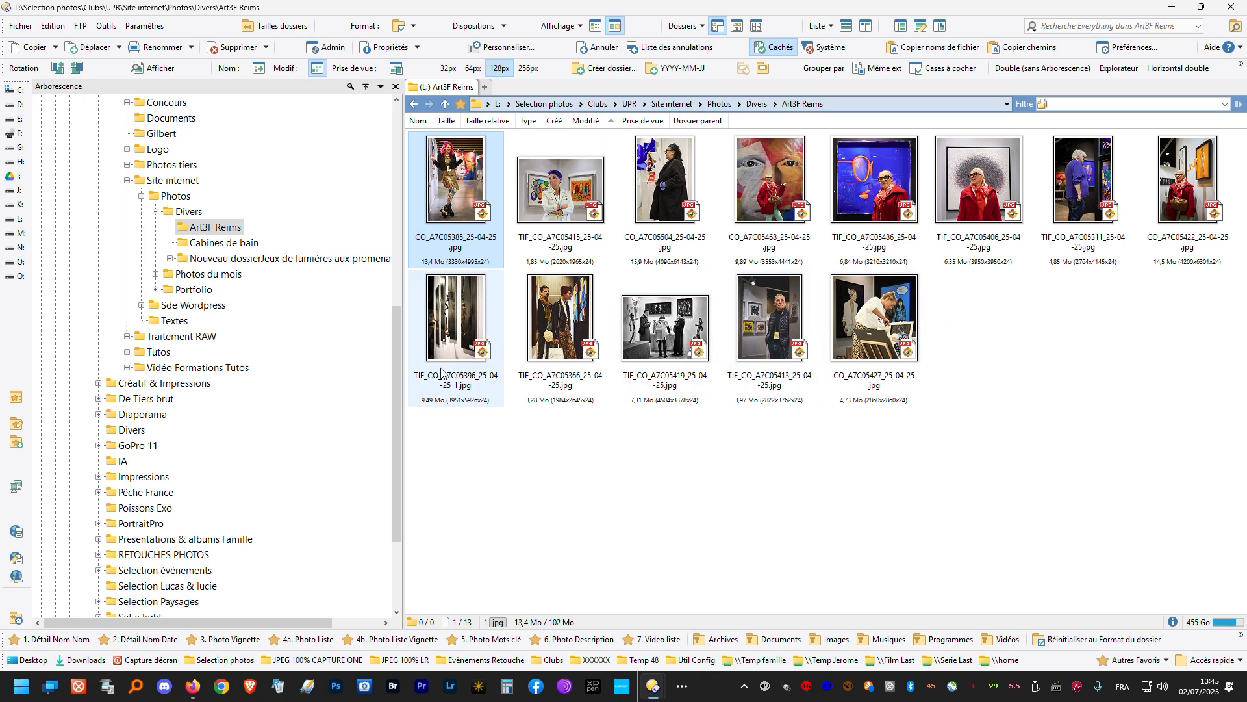
pyautogui.moveTo(902, 350)
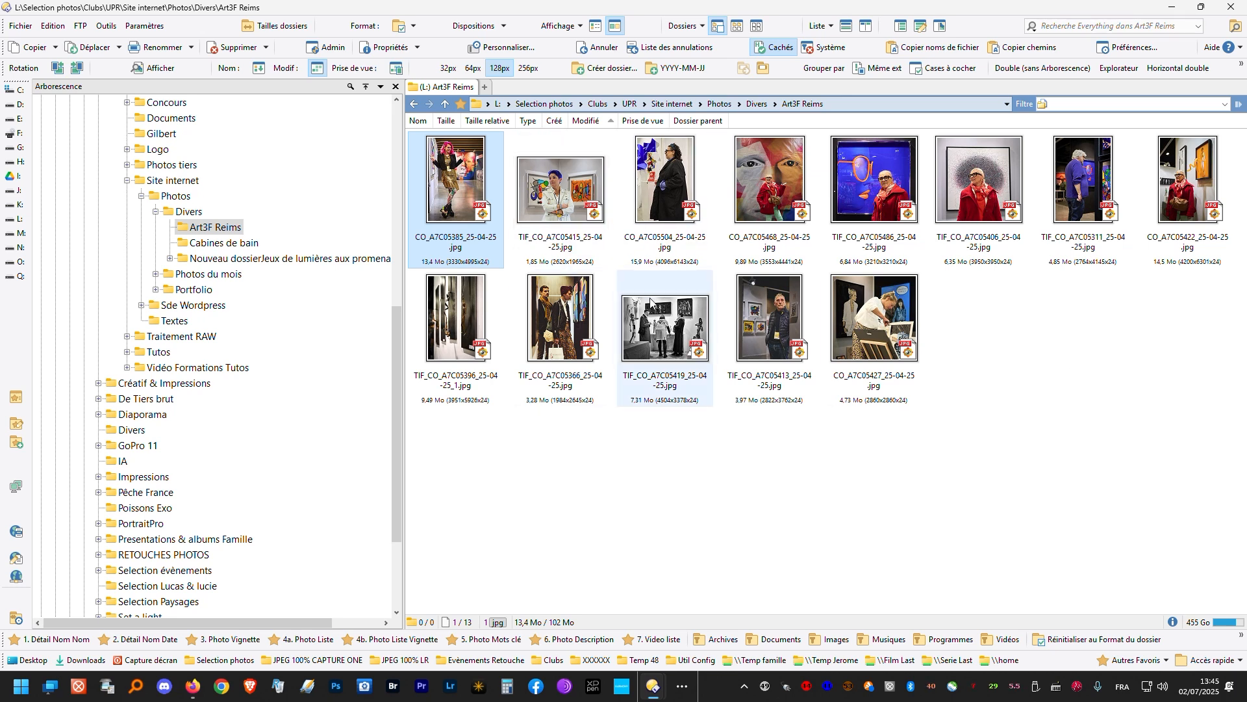
pyautogui.moveTo(732, 306)
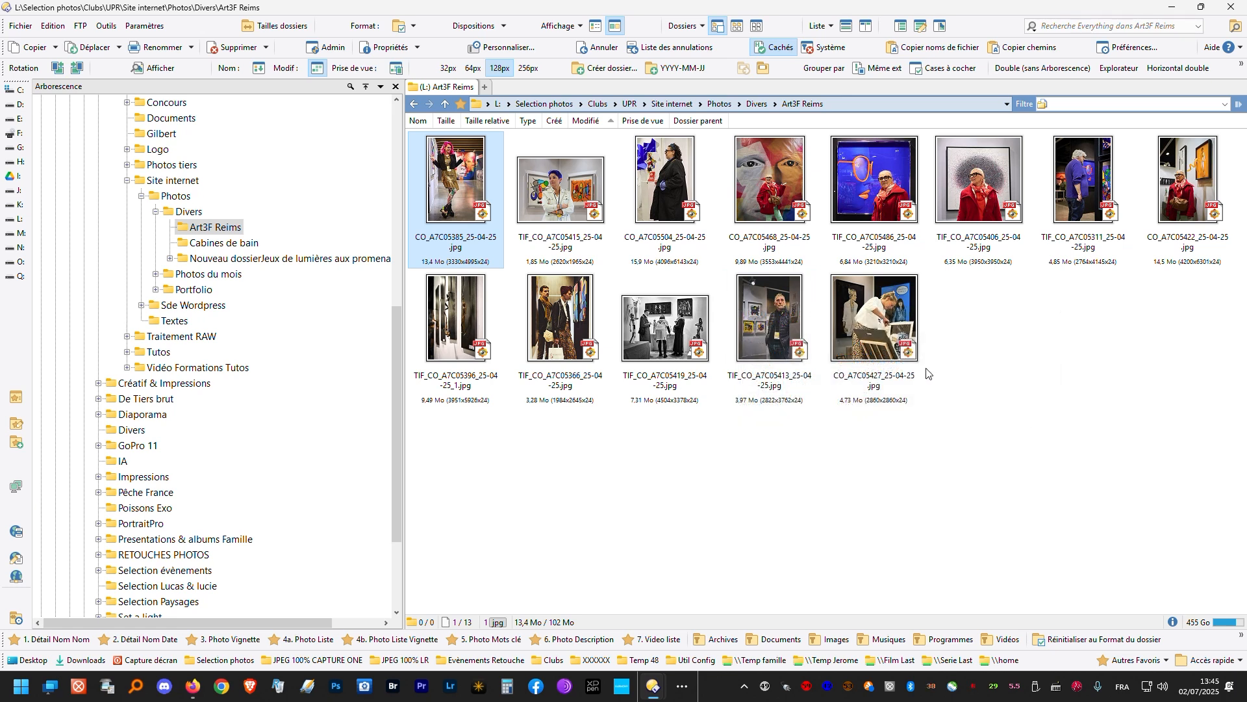
pyautogui.moveTo(844, 316)
pyautogui.hotkey('ctrl', 'a')
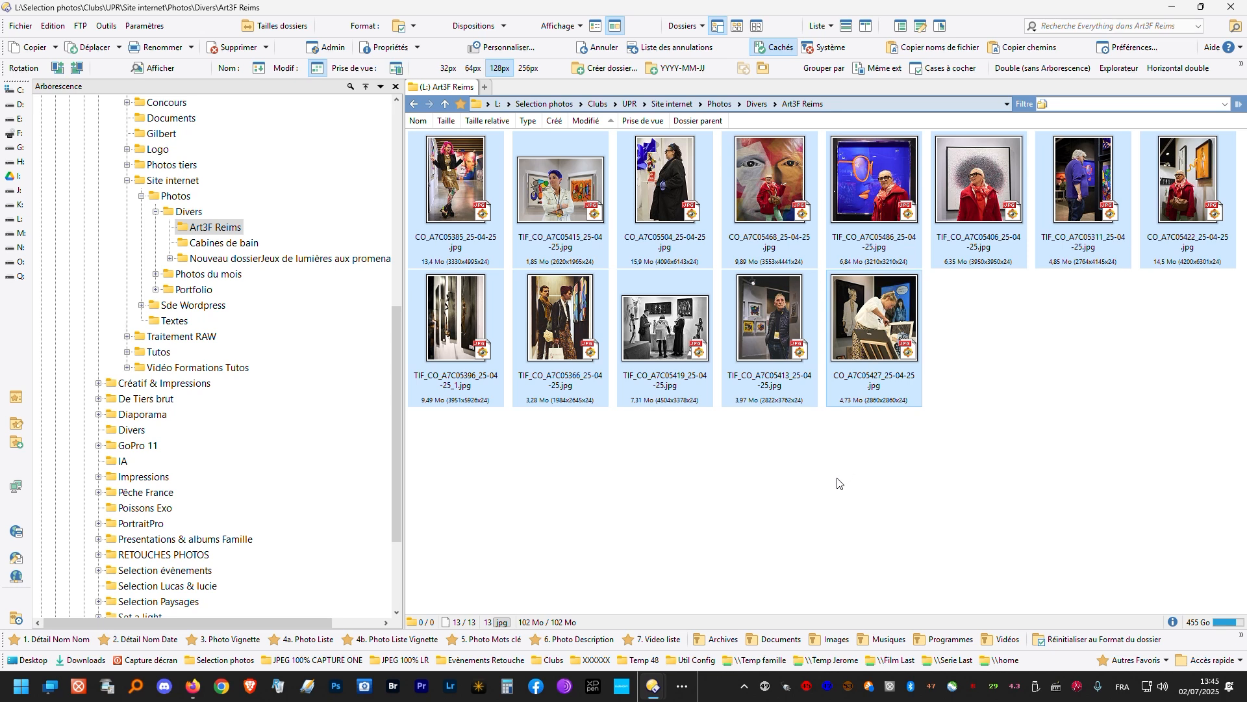
pyautogui.click(825, 513)
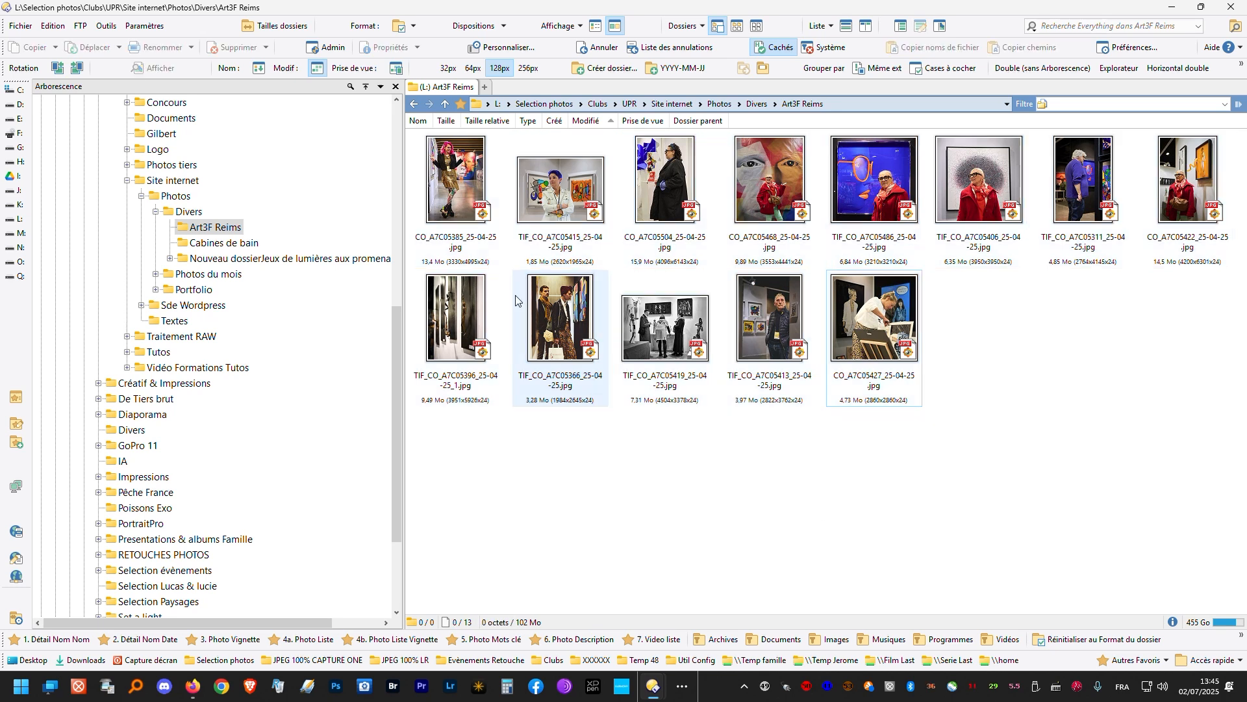
# - View CO_A7C05385_25-04-25.jpg full screen in FastStone Image Viewer and return to the thumbnails of its folder
pyautogui.doubleClick(434, 186)
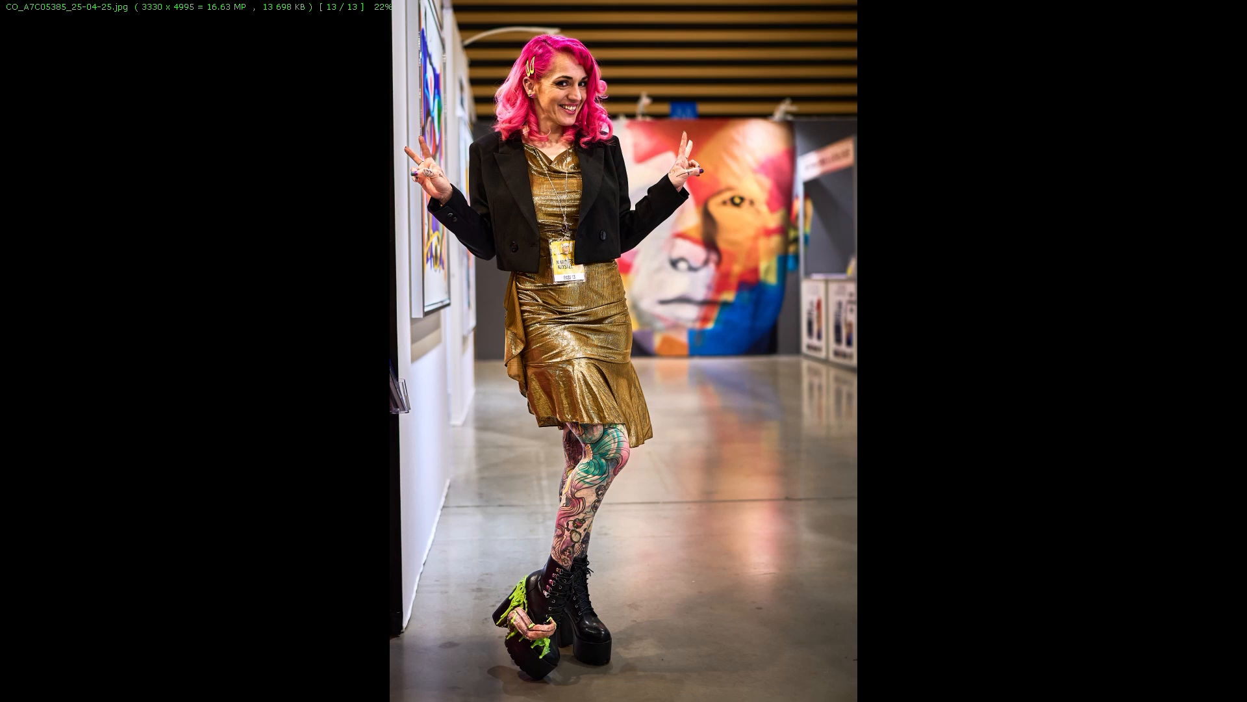
pyautogui.press('Escape')
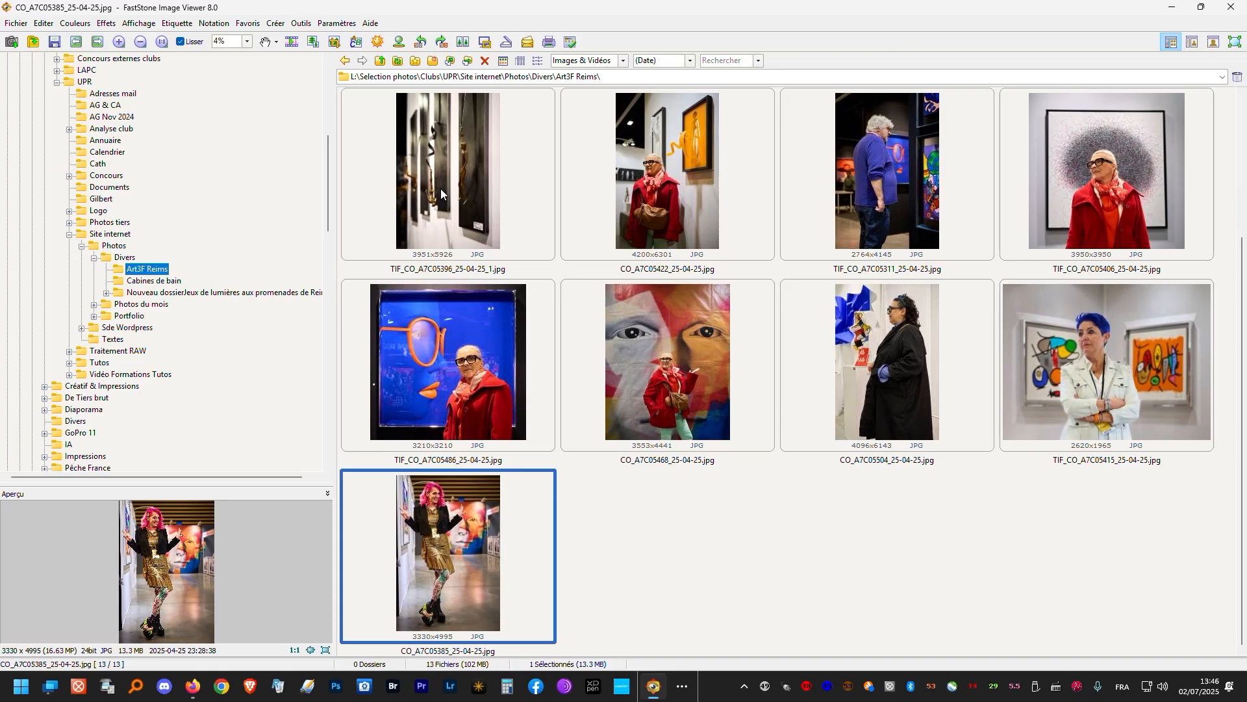
pyautogui.scroll(2, 566, 325)
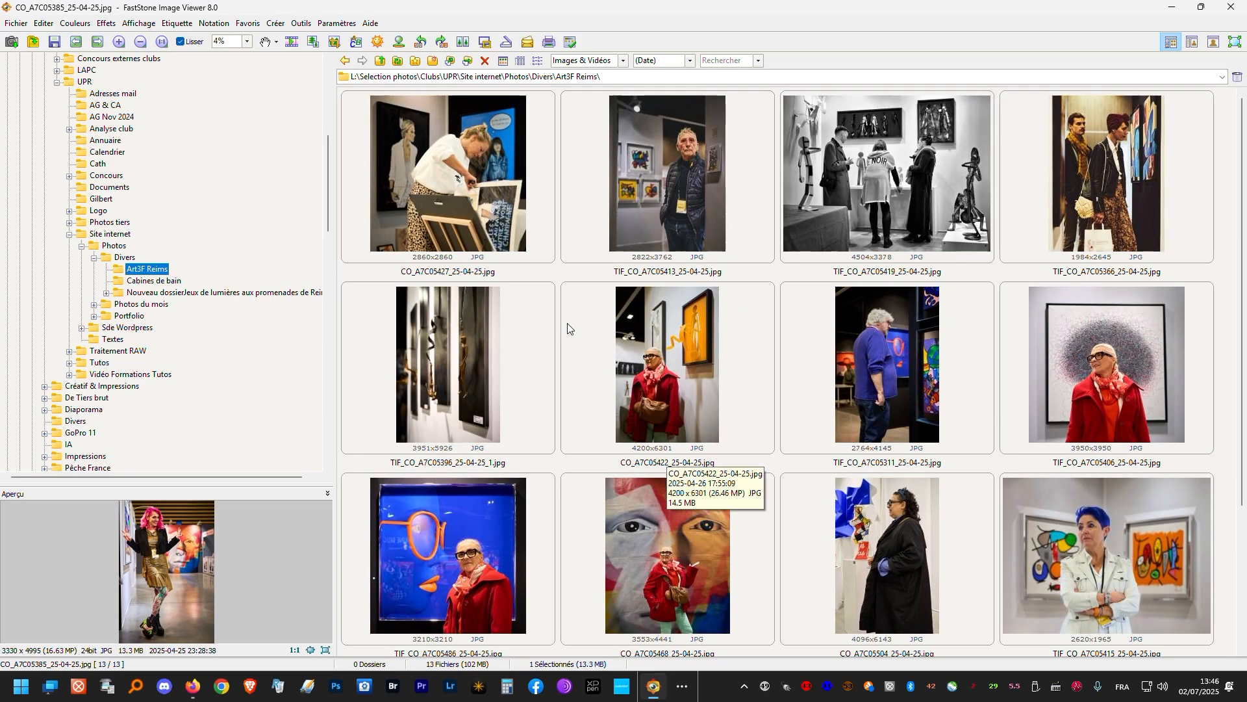
# - Minimize the open windows and move the FastStone Image Viewer shortcut just below the Photos traitées folder on the desktop
pyautogui.click(1172, 8)
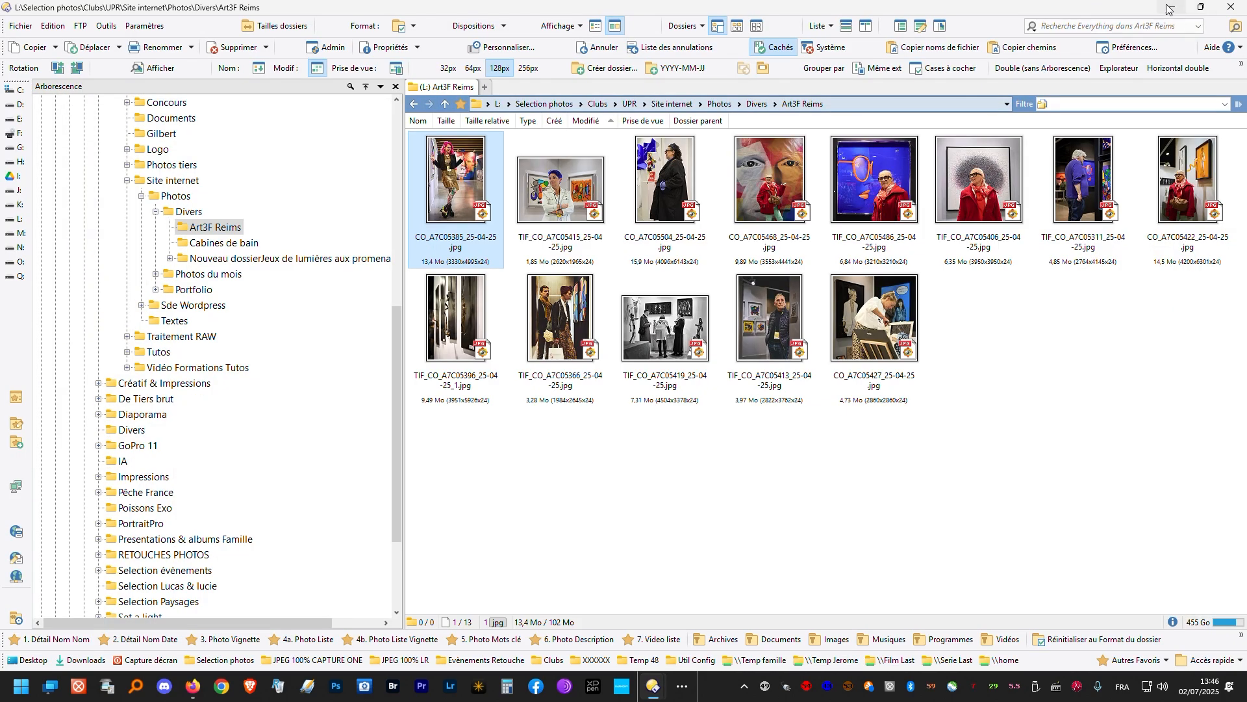
pyautogui.click(1173, 8)
pyautogui.click(1173, 7)
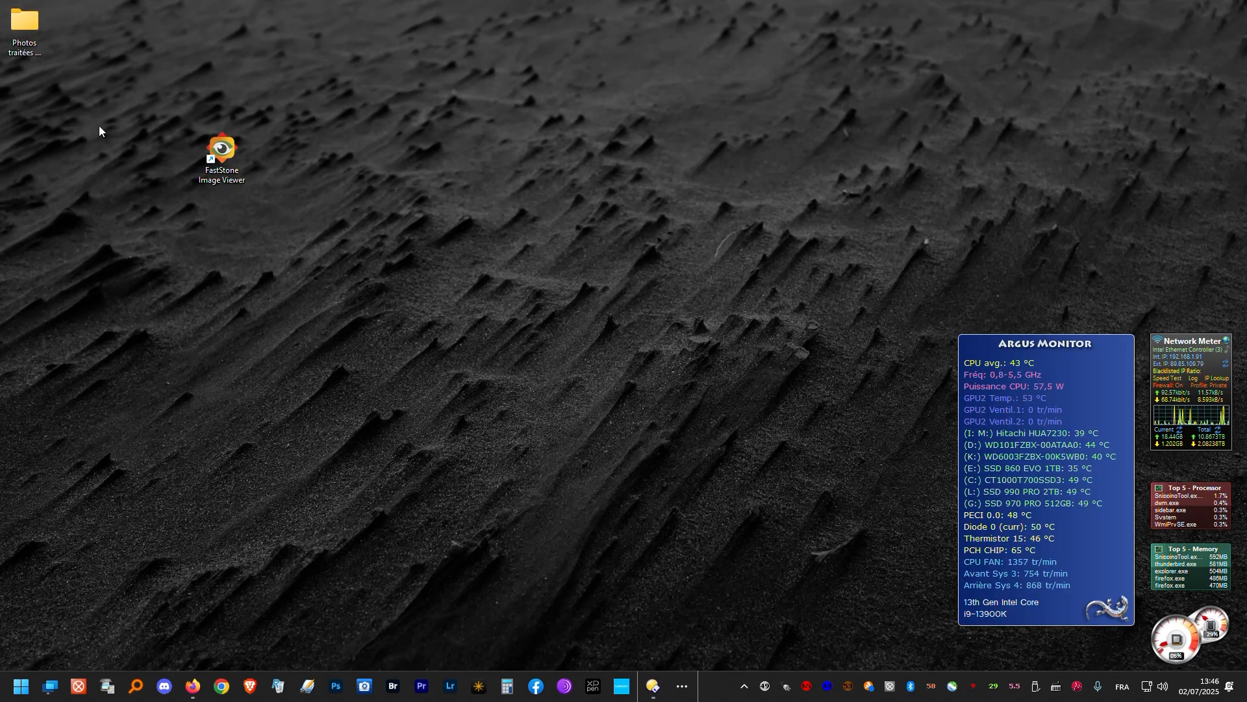
pyautogui.moveTo(233, 154); pyautogui.dragTo(36, 89)
# - Launch FastStone Image Viewer from its desktop shortcut, show the contents of drive 38_JE_CONF (M:), and minimize the window
pyautogui.doubleClick(34, 89)
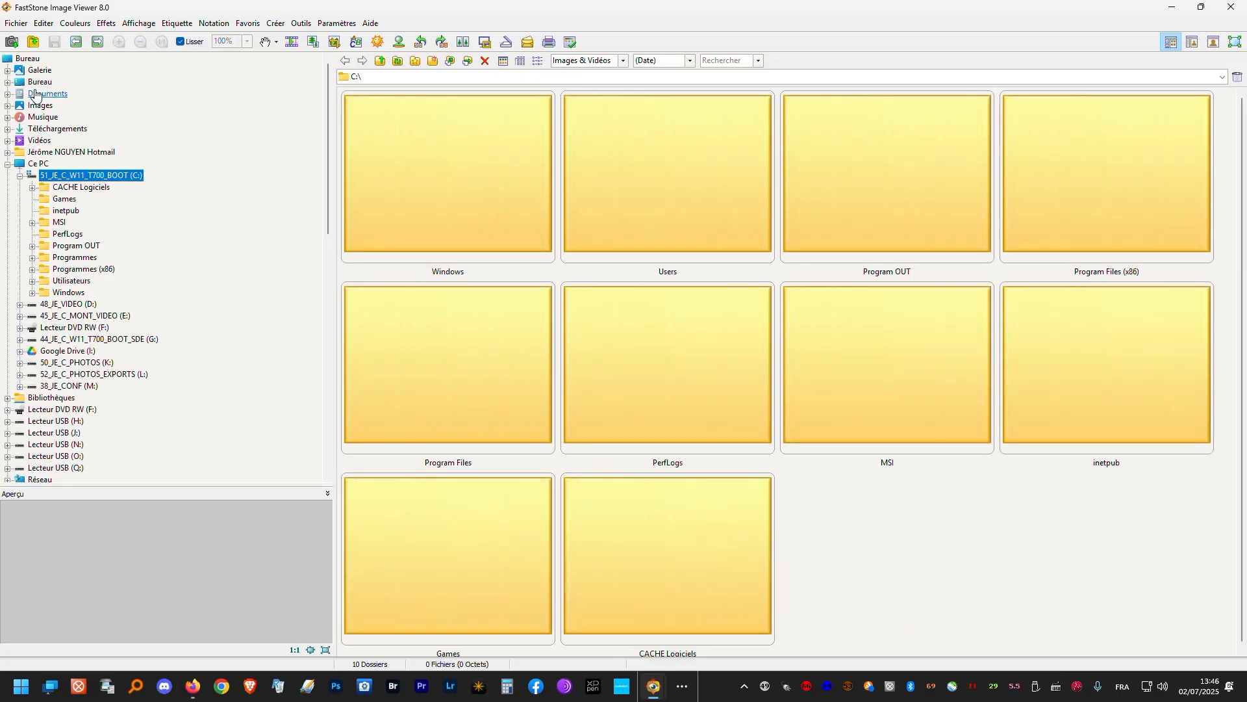
pyautogui.click(62, 386)
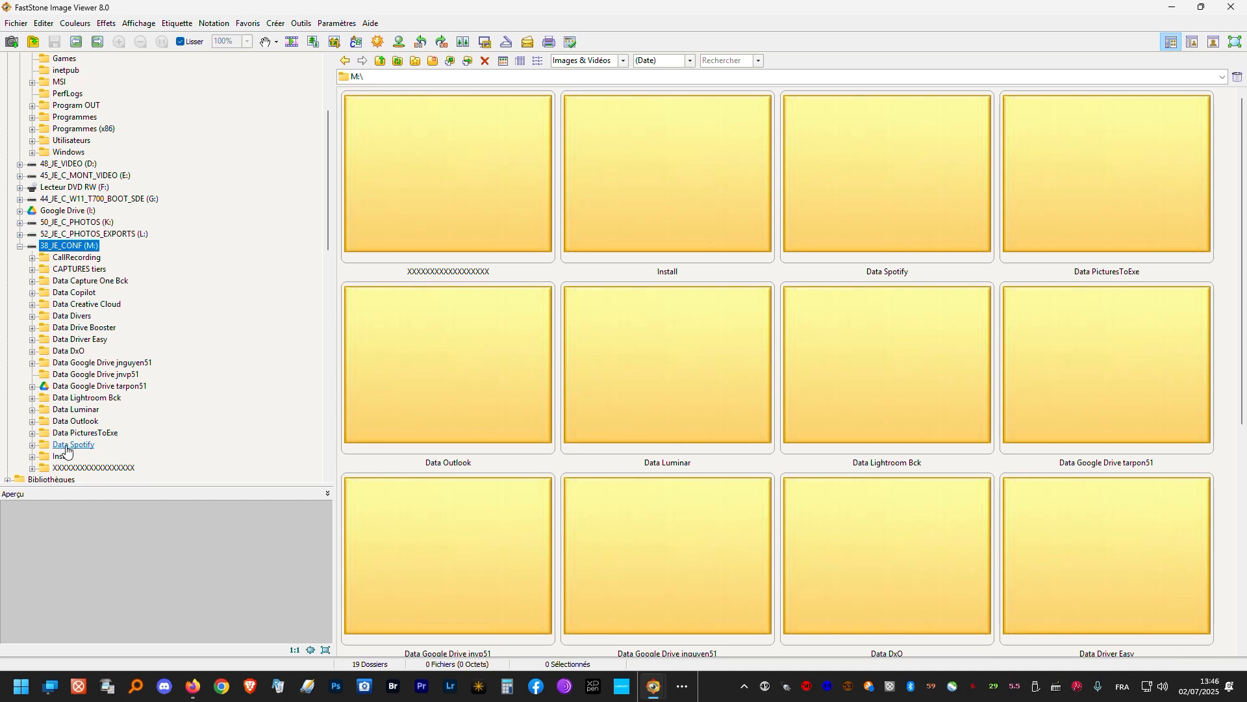
pyautogui.click(1172, 9)
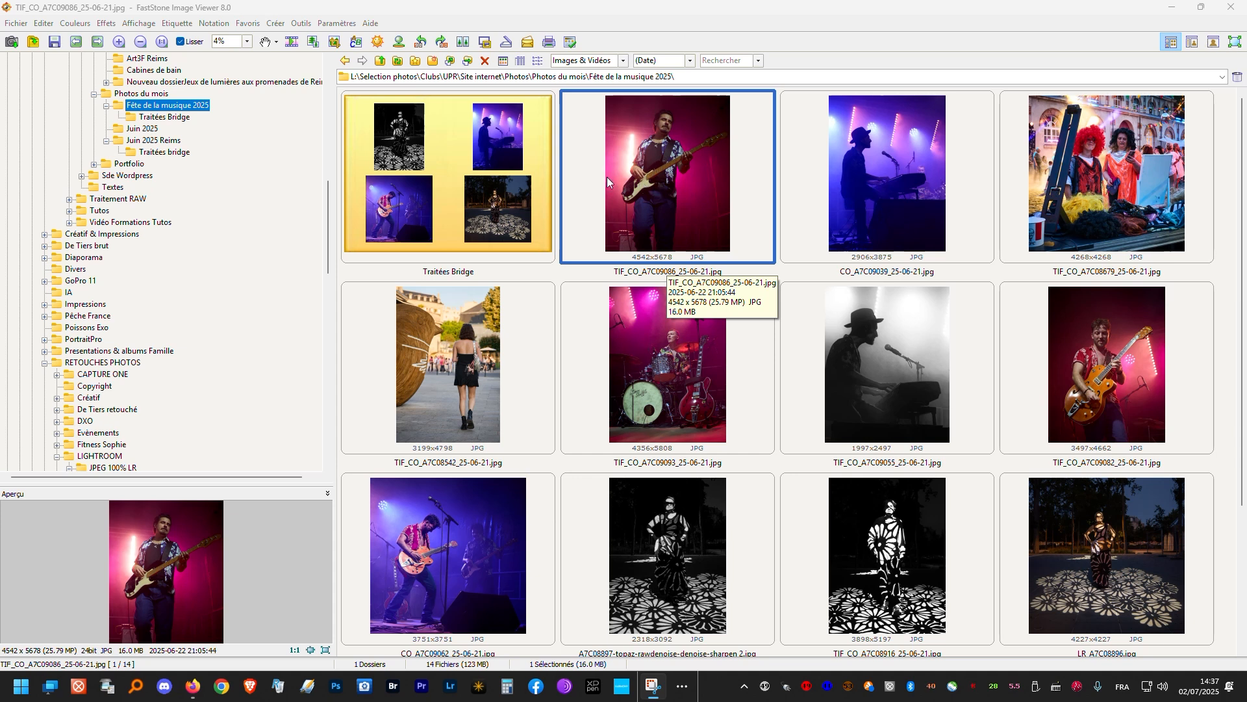
# - Open the batch conversion tool for TIF_CO_A7C09086_25-06-21.jpg and display its batch renaming options
pyautogui.rightClick(642, 176)
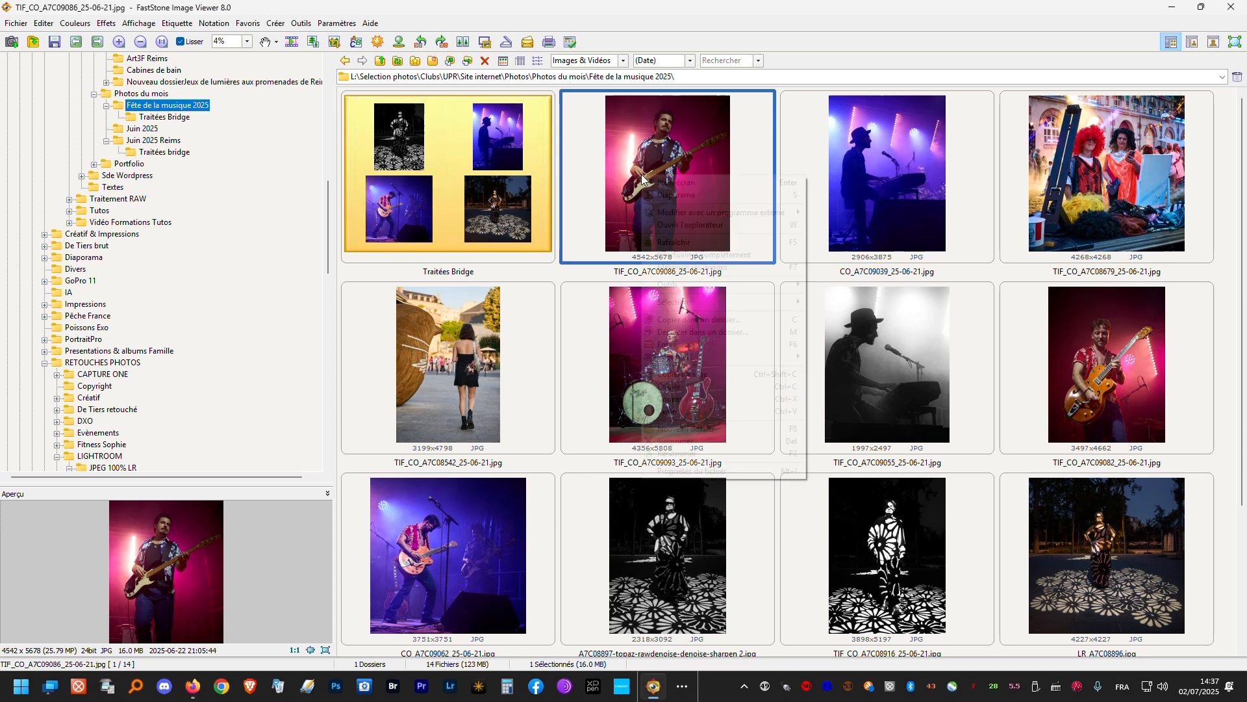
pyautogui.moveTo(724, 287)
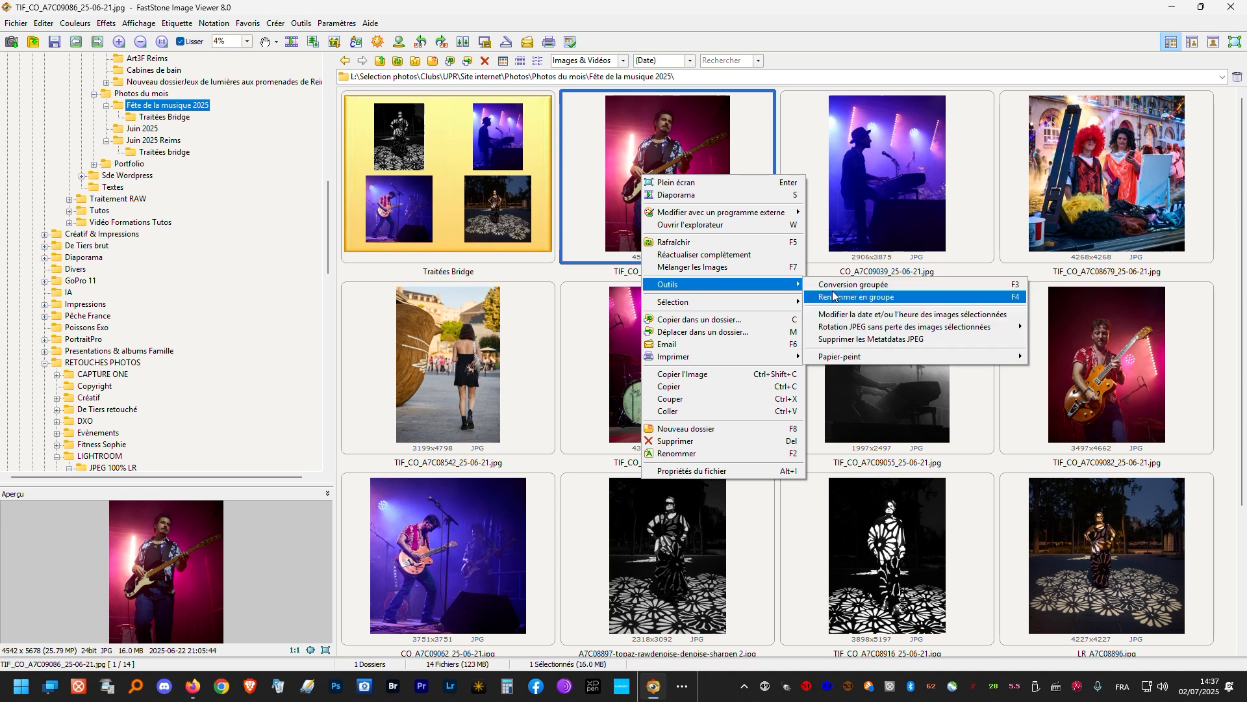
pyautogui.click(843, 286)
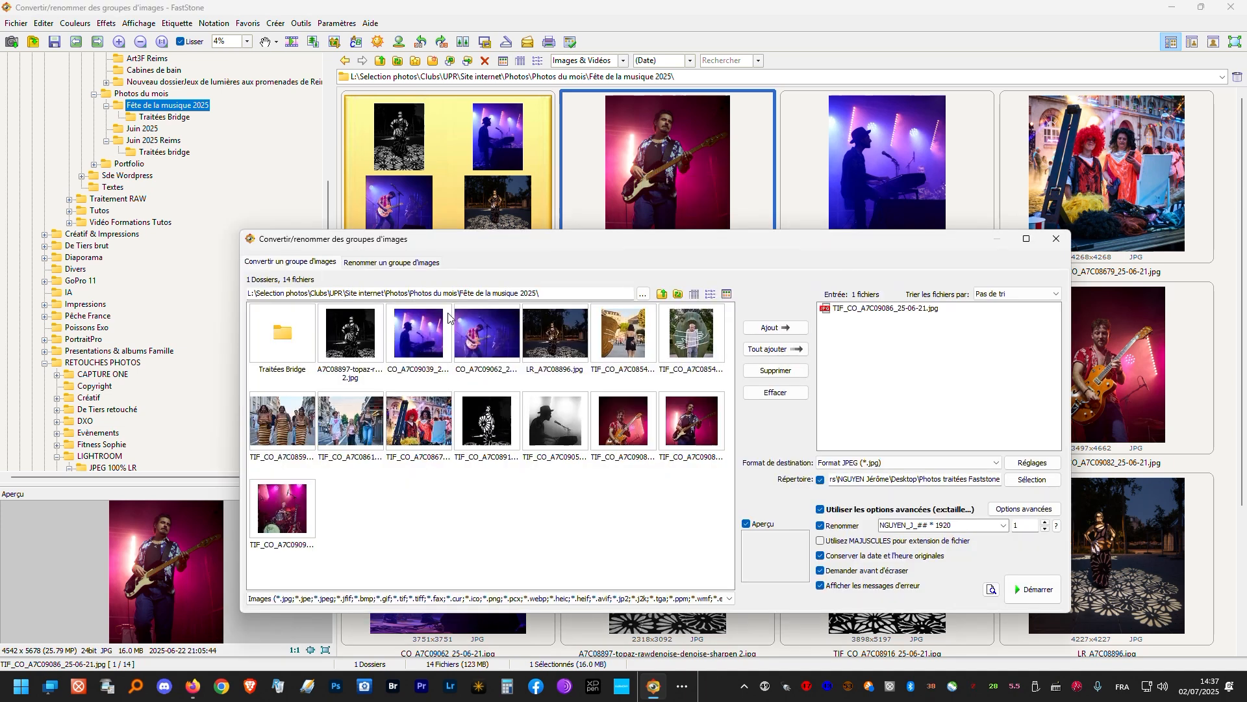
pyautogui.click(374, 264)
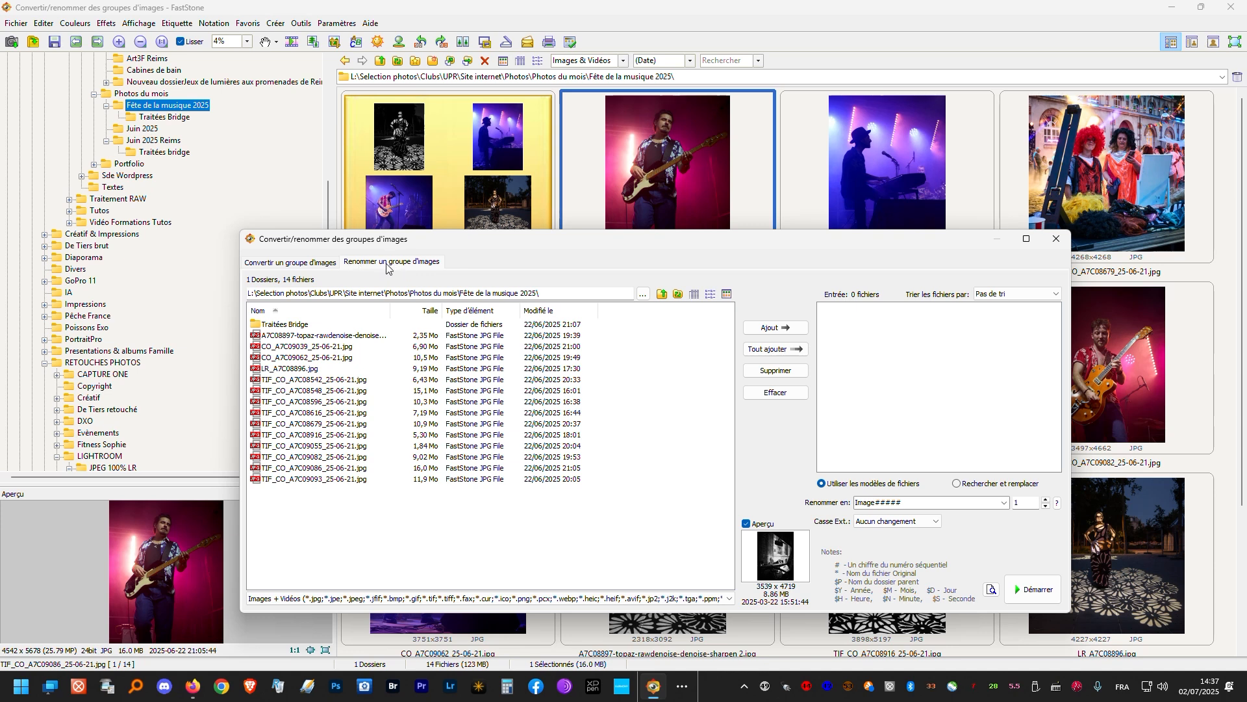
# - Add a batch renaming template made of a surname and initial followed by "_## * 1920" to the template list
pyautogui.click(262, 266)
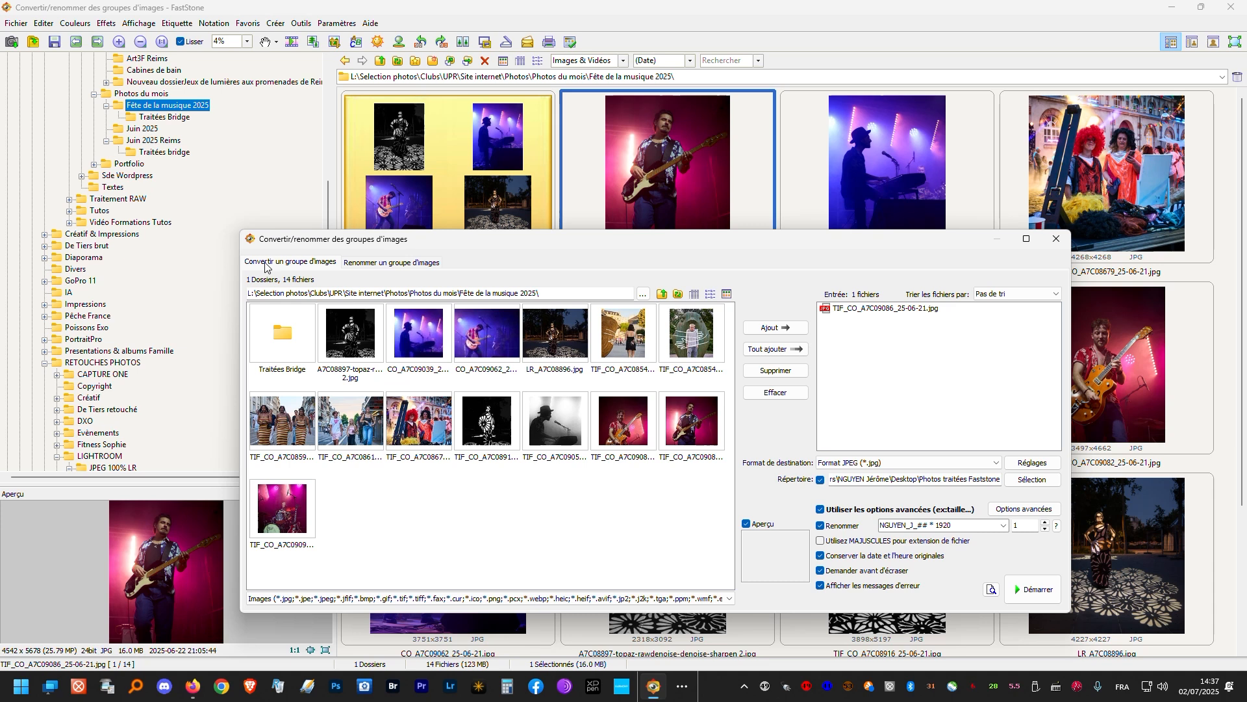
pyautogui.click(353, 264)
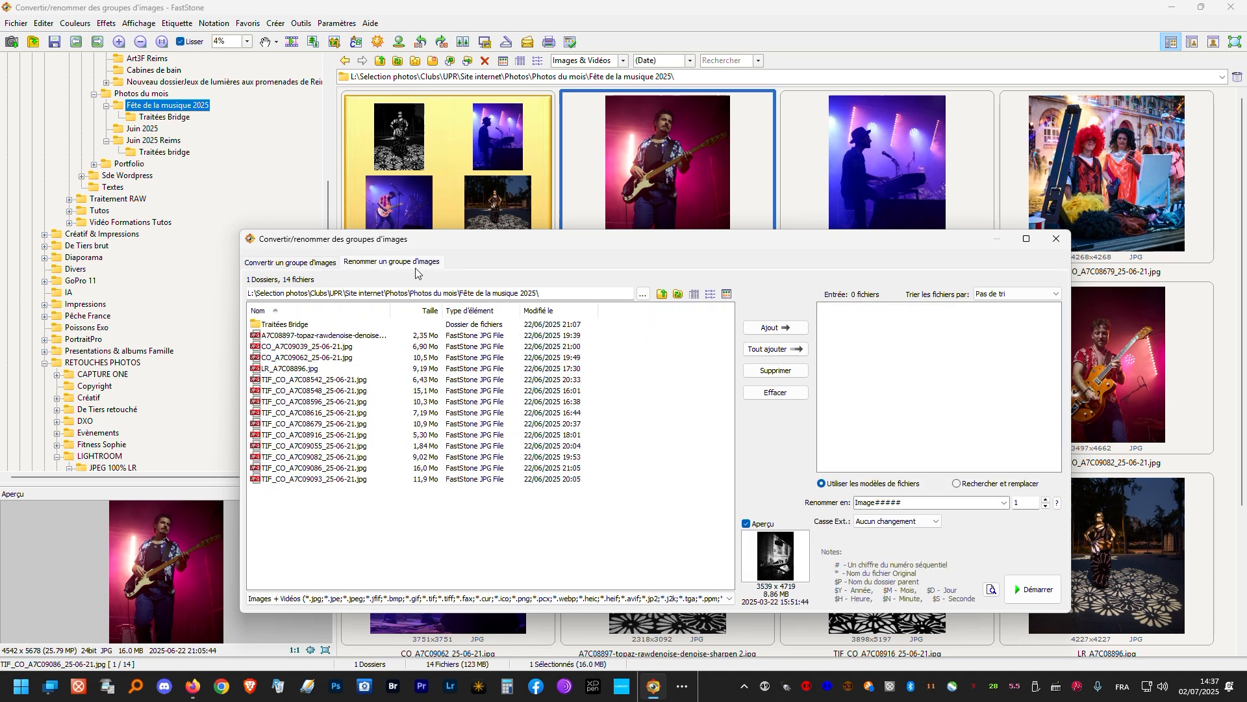
pyautogui.click(1004, 503)
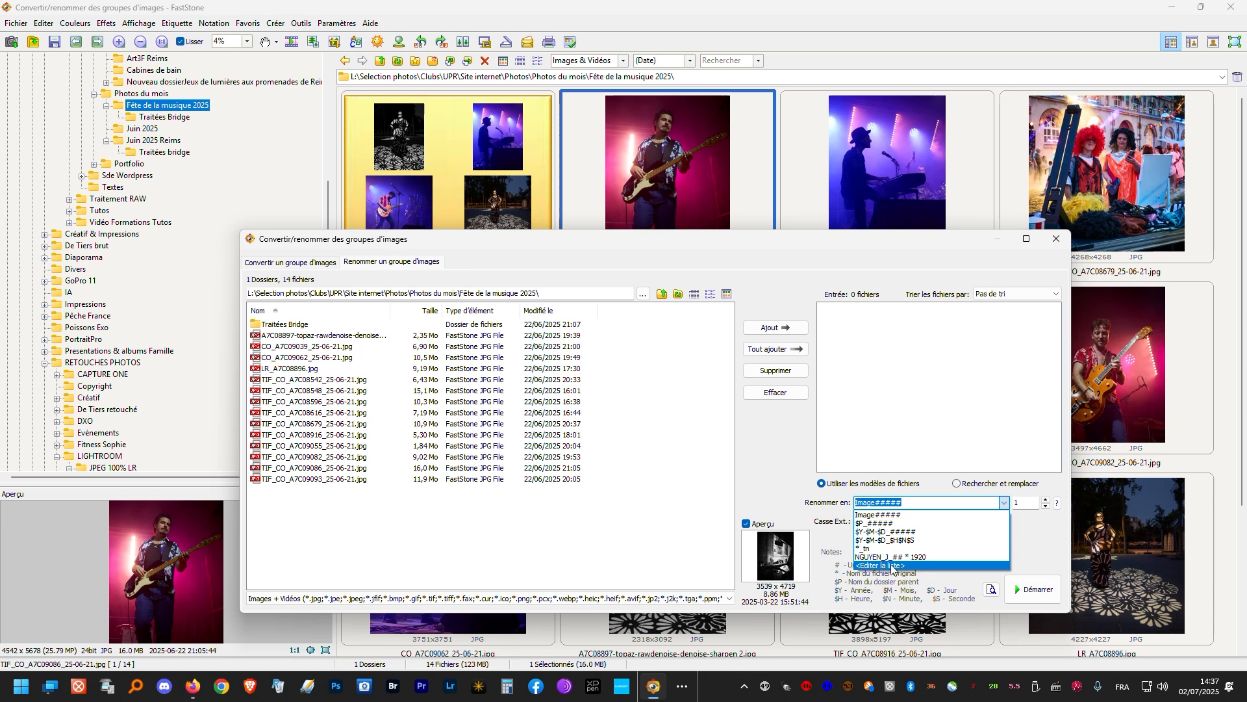
pyautogui.click(891, 565)
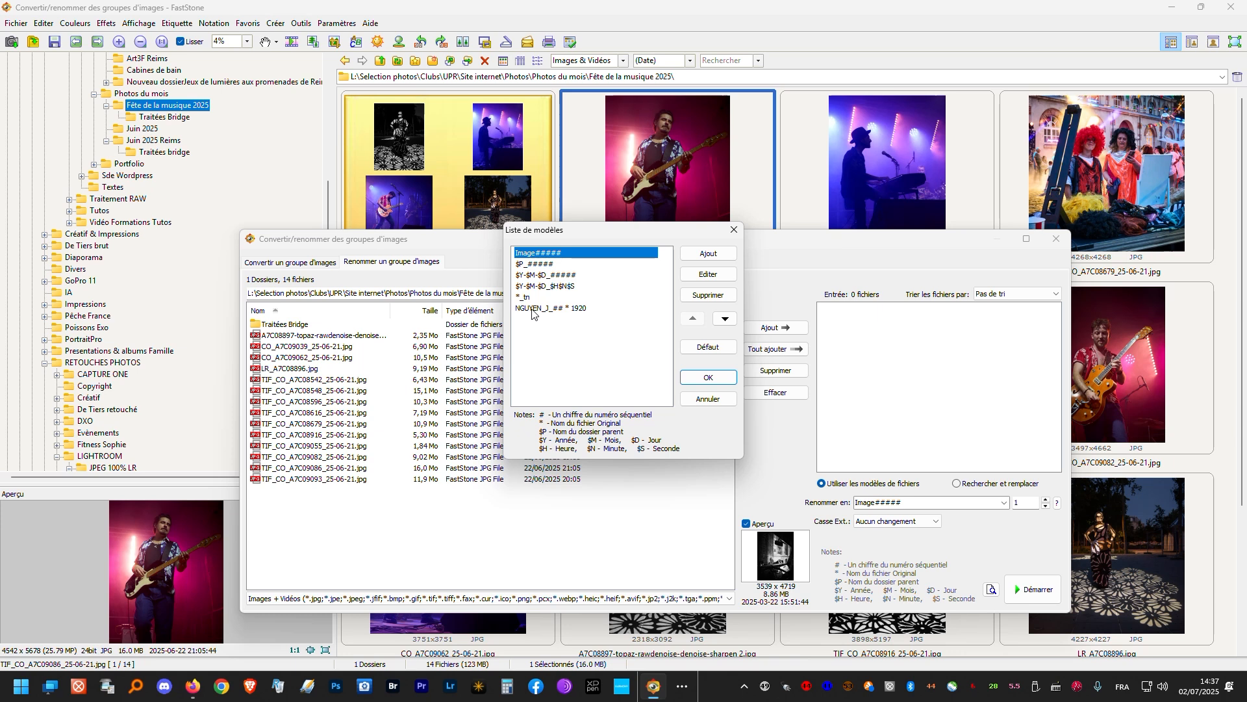
pyautogui.click(708, 255)
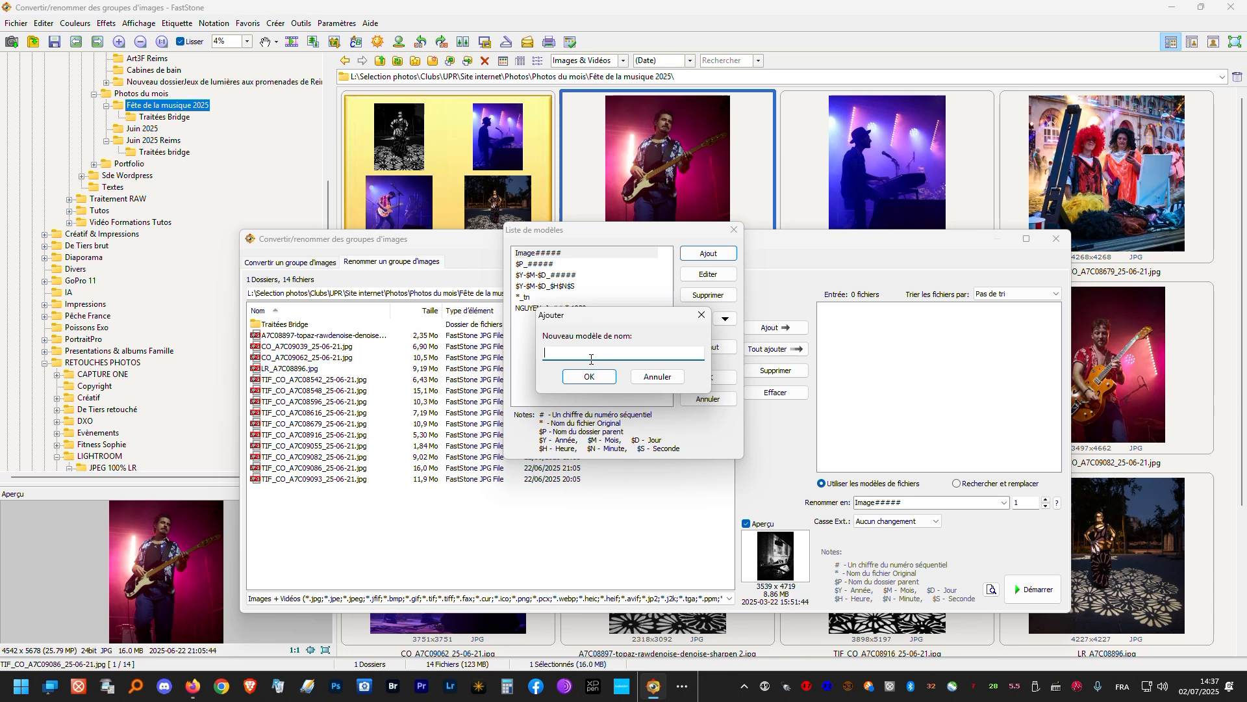
pyautogui.write('MARTIN_F_')
pyautogui.write('##')
pyautogui.write('* 1920')
pyautogui.click(602, 385)
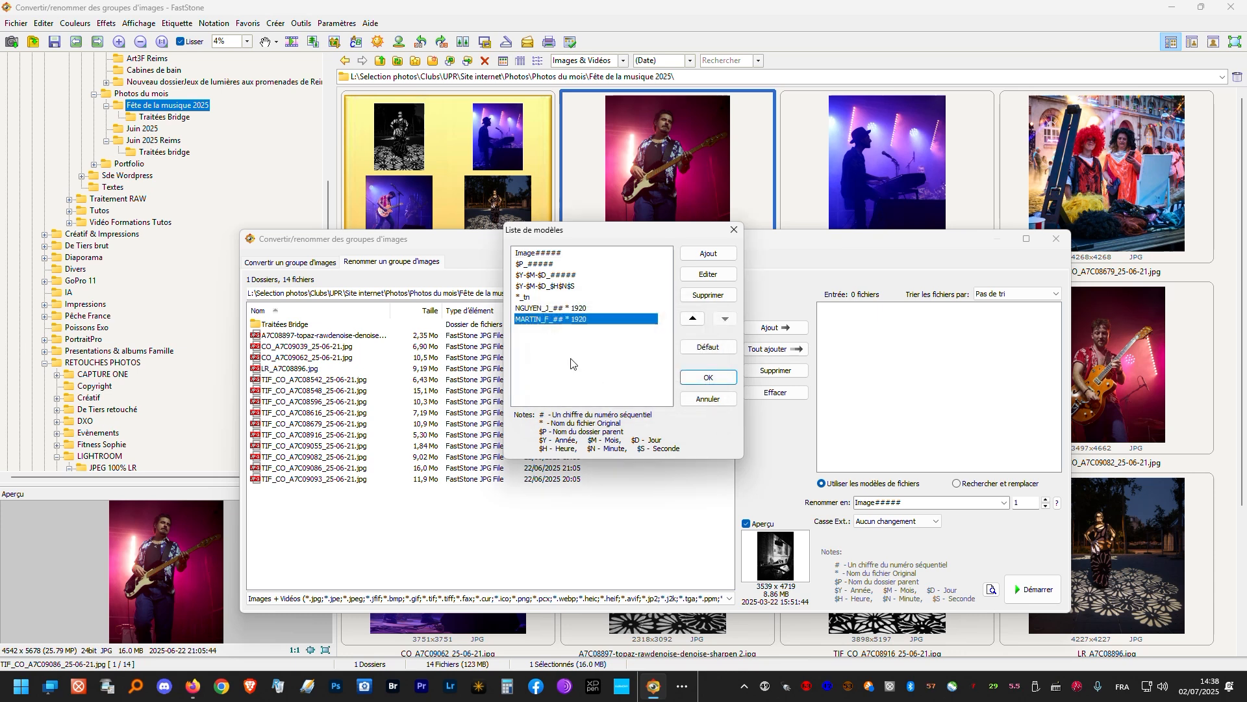
pyautogui.click(704, 378)
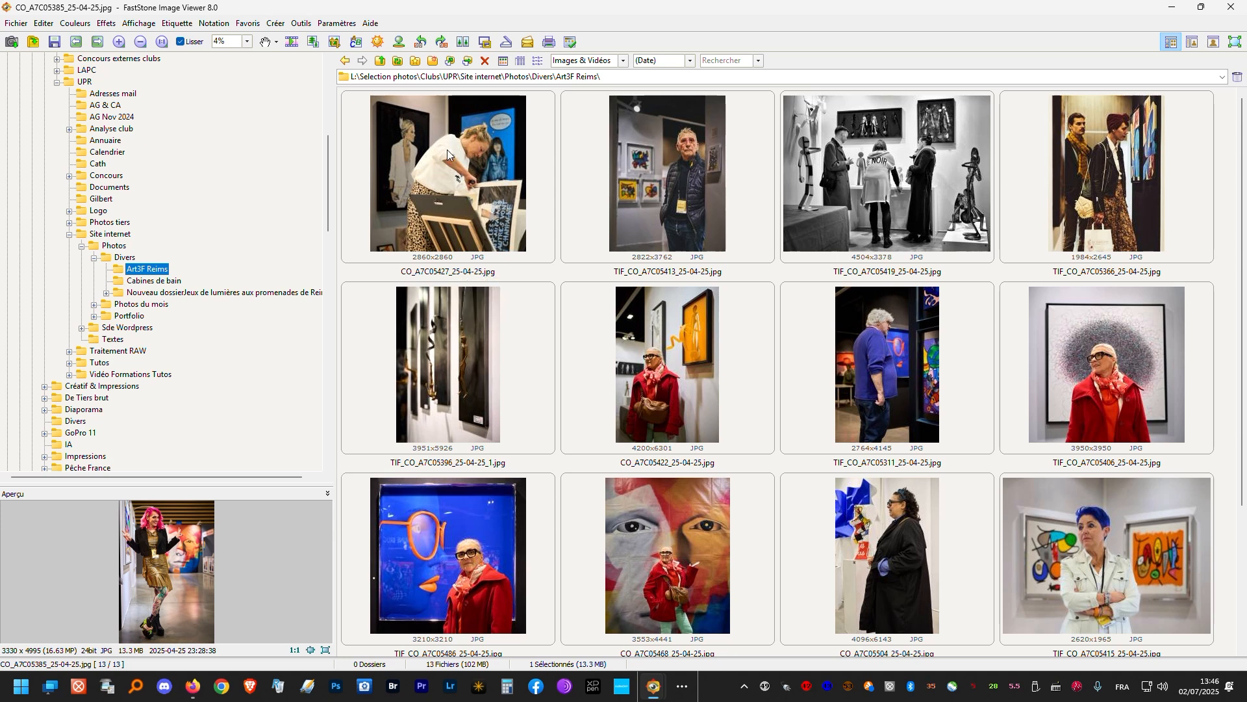
# - Select every photo in the Art3F Reims folder, first as a range from CO_A7C05427_25-04-25.jpg to CO_A7C05385_25-04-25.jpg, and again all at once
pyautogui.click(447, 150)
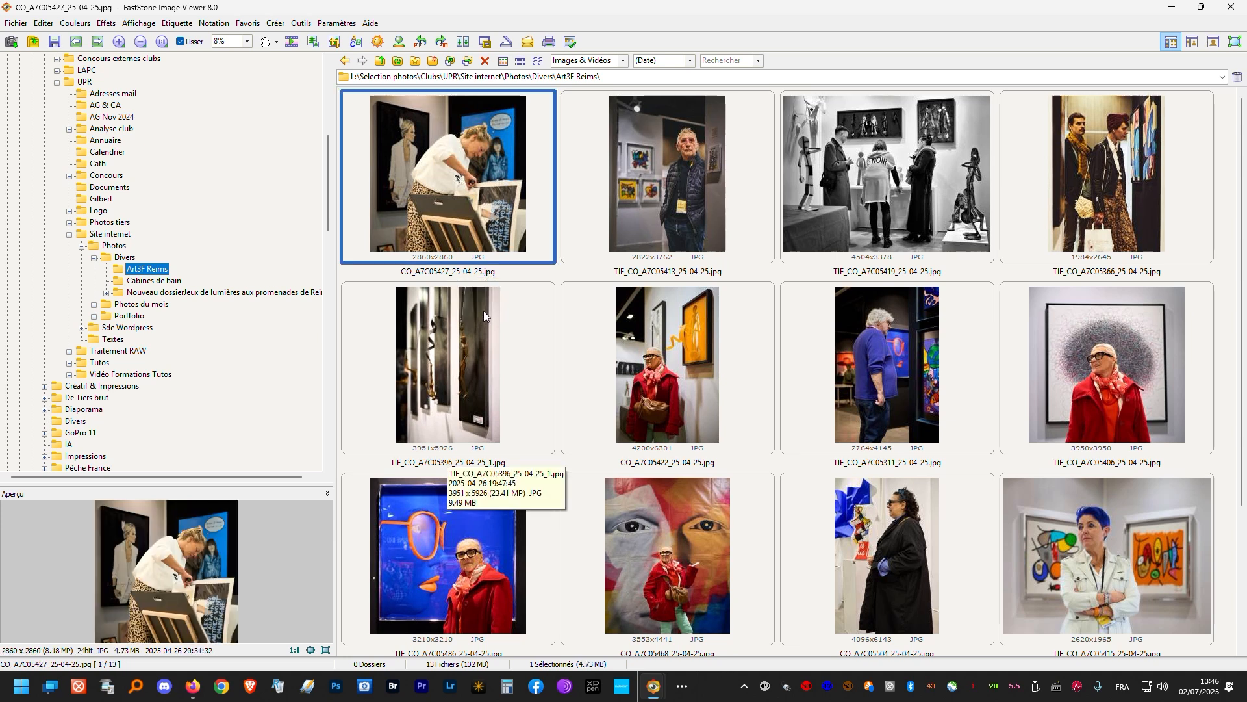
pyautogui.scroll(-3, 484, 311)
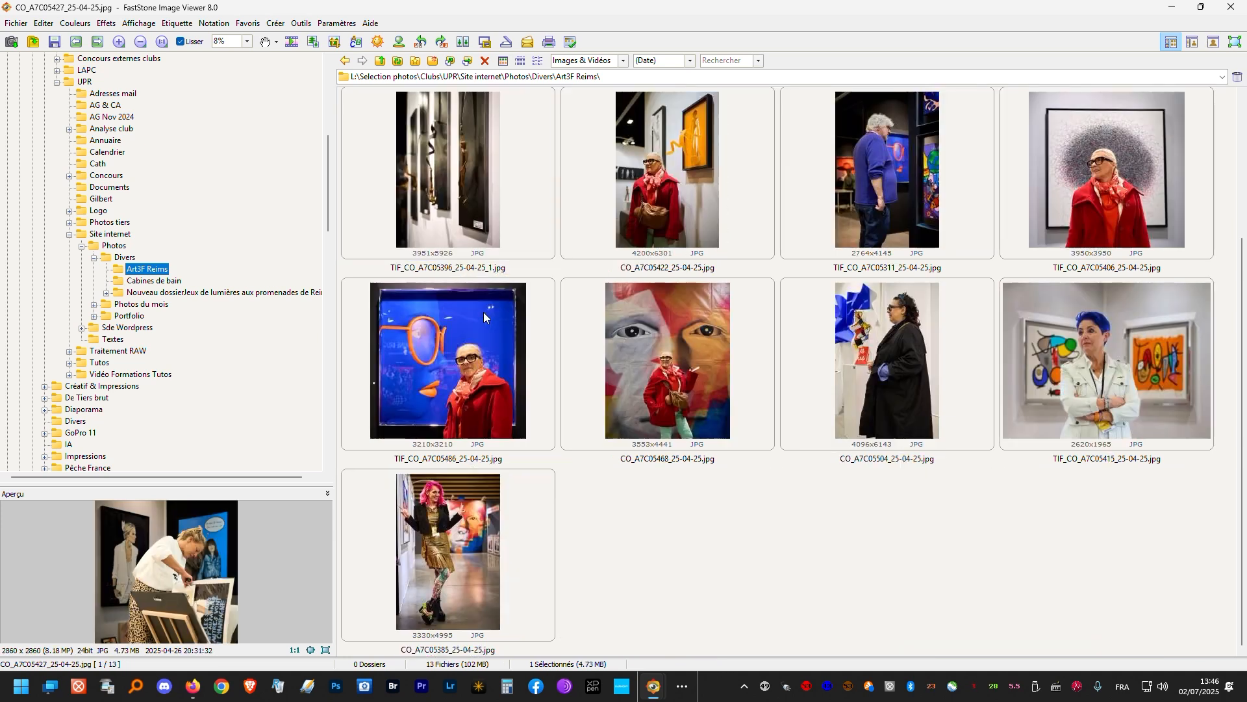
pyautogui.click(473, 539)
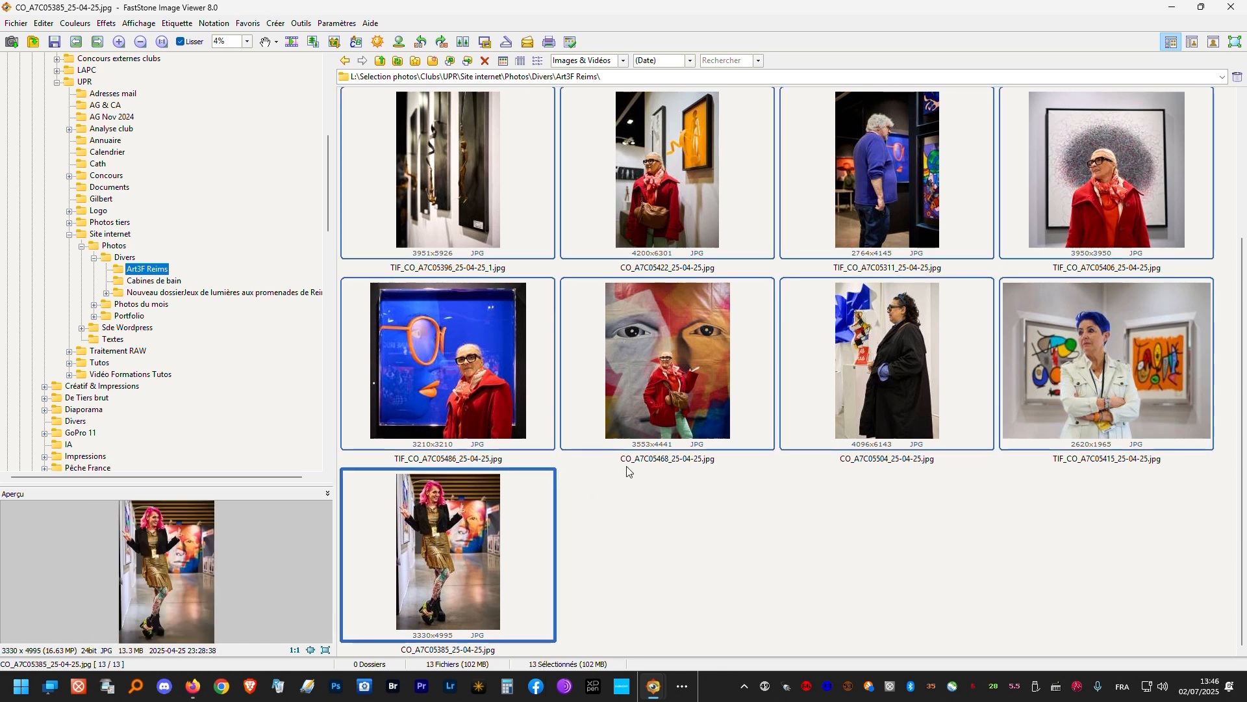
pyautogui.click(645, 446)
pyautogui.hotkey('ctrl', 'a')
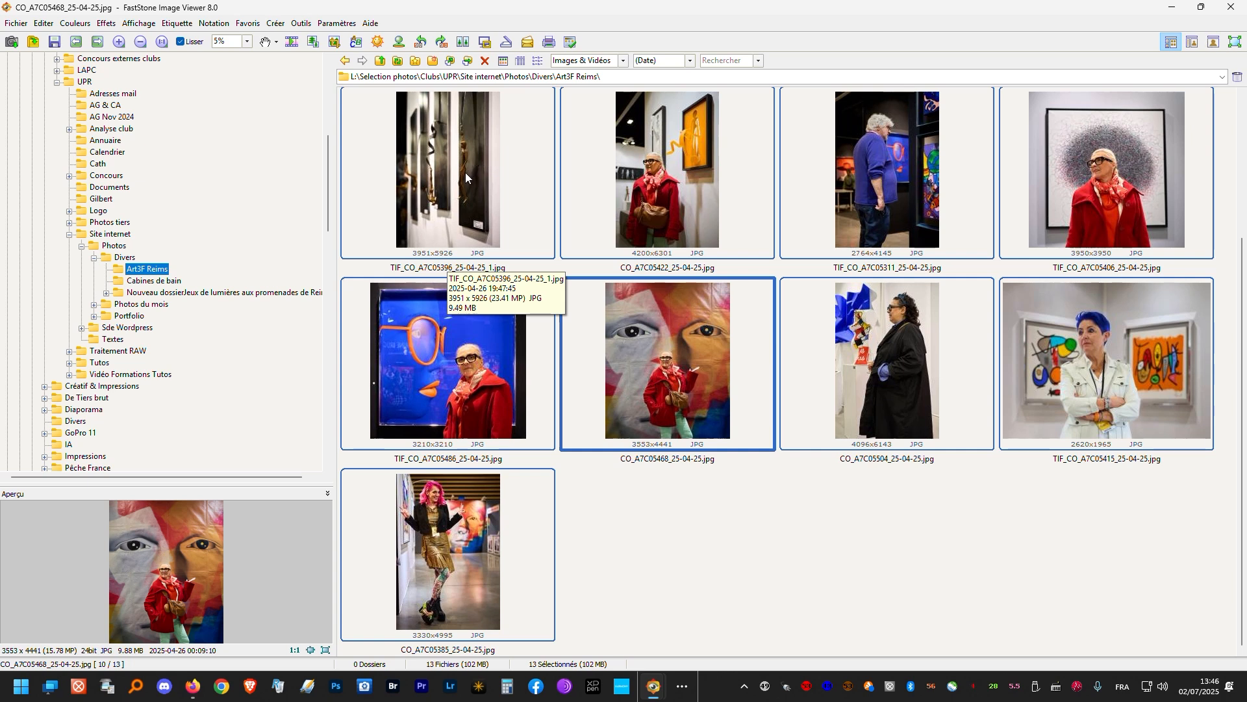
# - Open the batch conversion tool for all selected Art3F Reims photos, close it, and repeat this once
pyautogui.rightClick(632, 329)
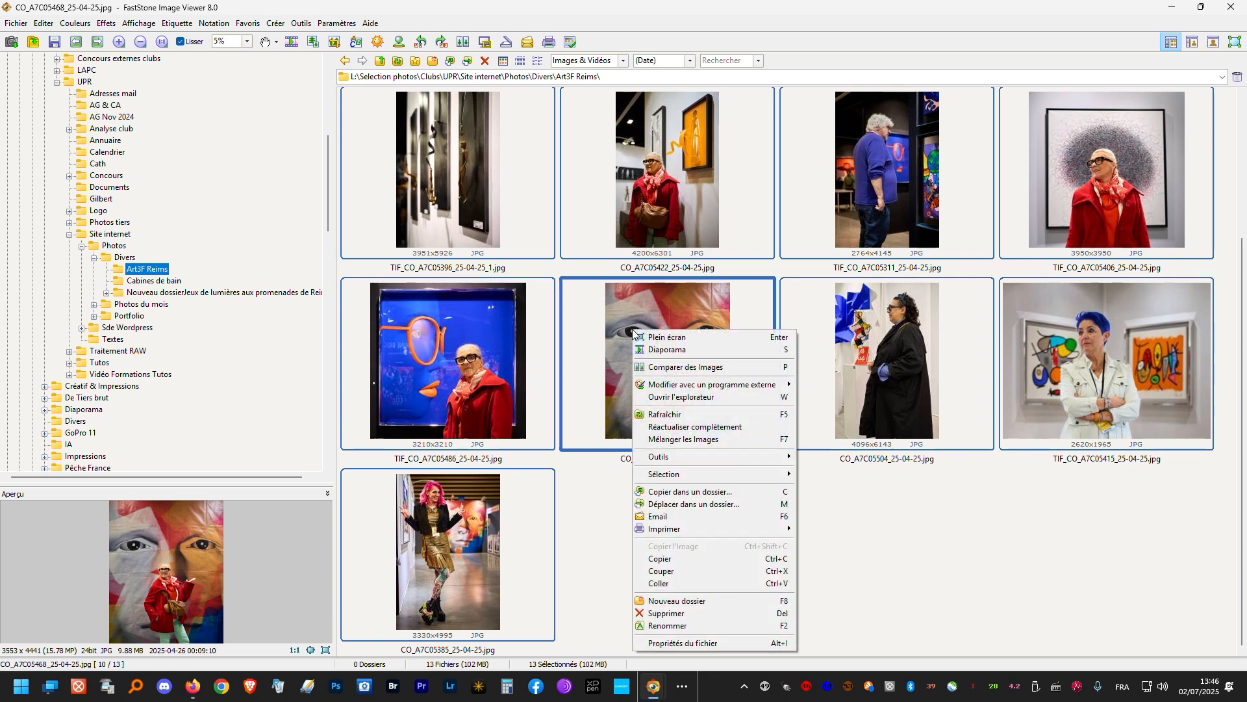
pyautogui.moveTo(766, 457)
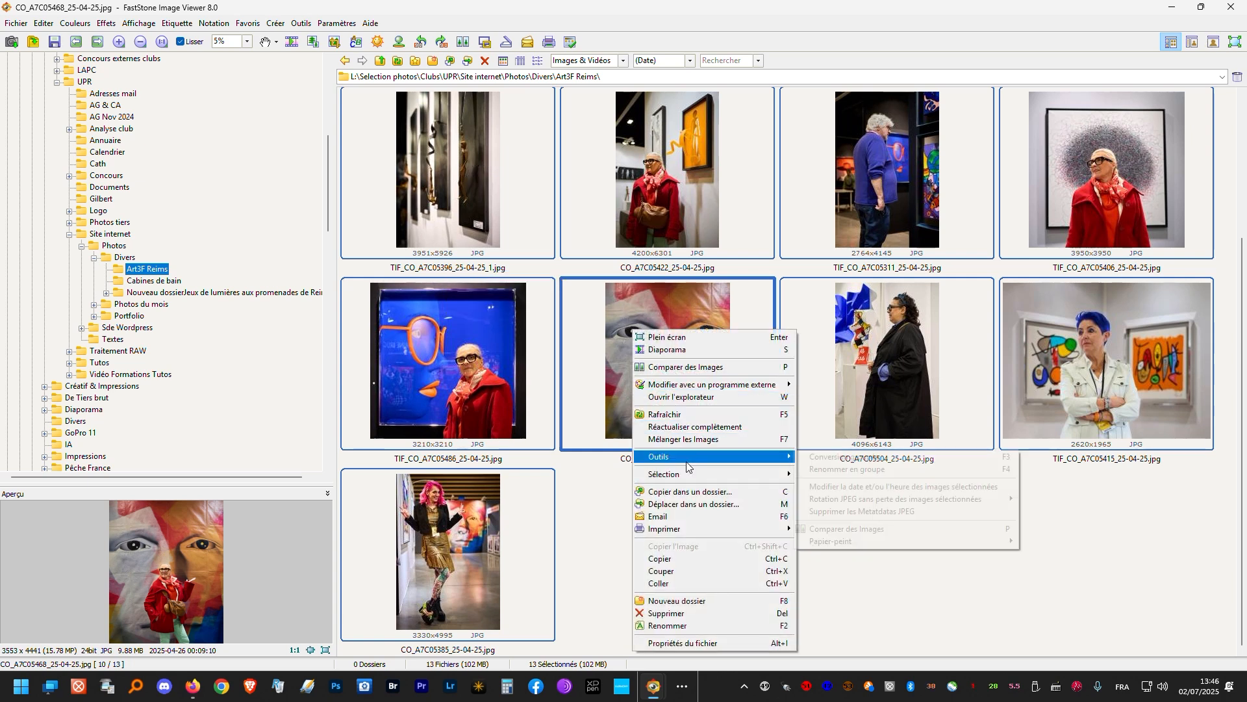
pyautogui.click(826, 458)
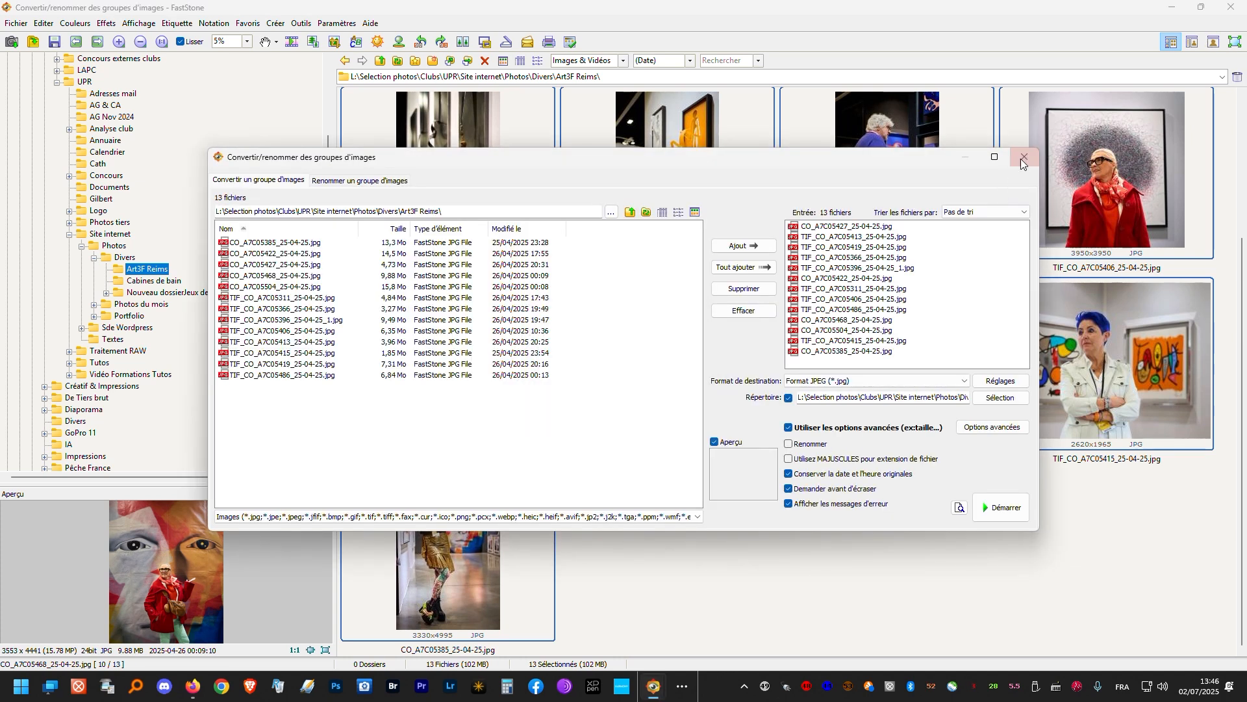
pyautogui.click(1025, 159)
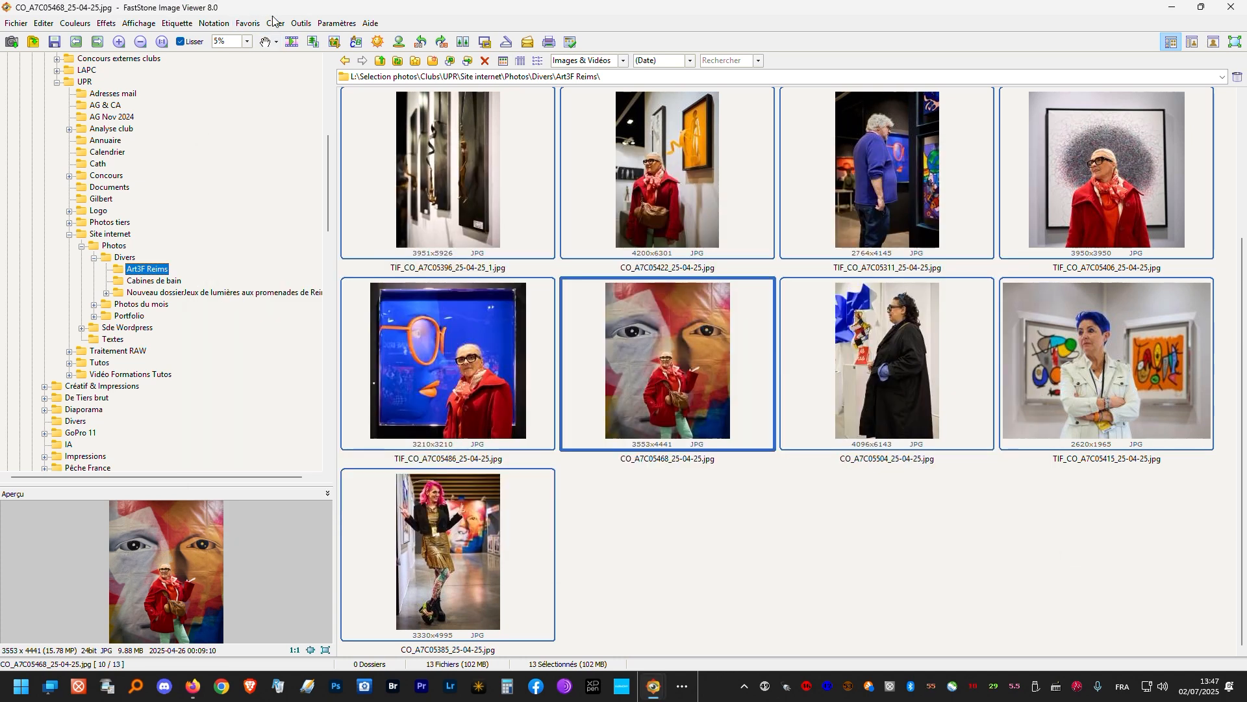
pyautogui.click(301, 24)
pyautogui.click(312, 40)
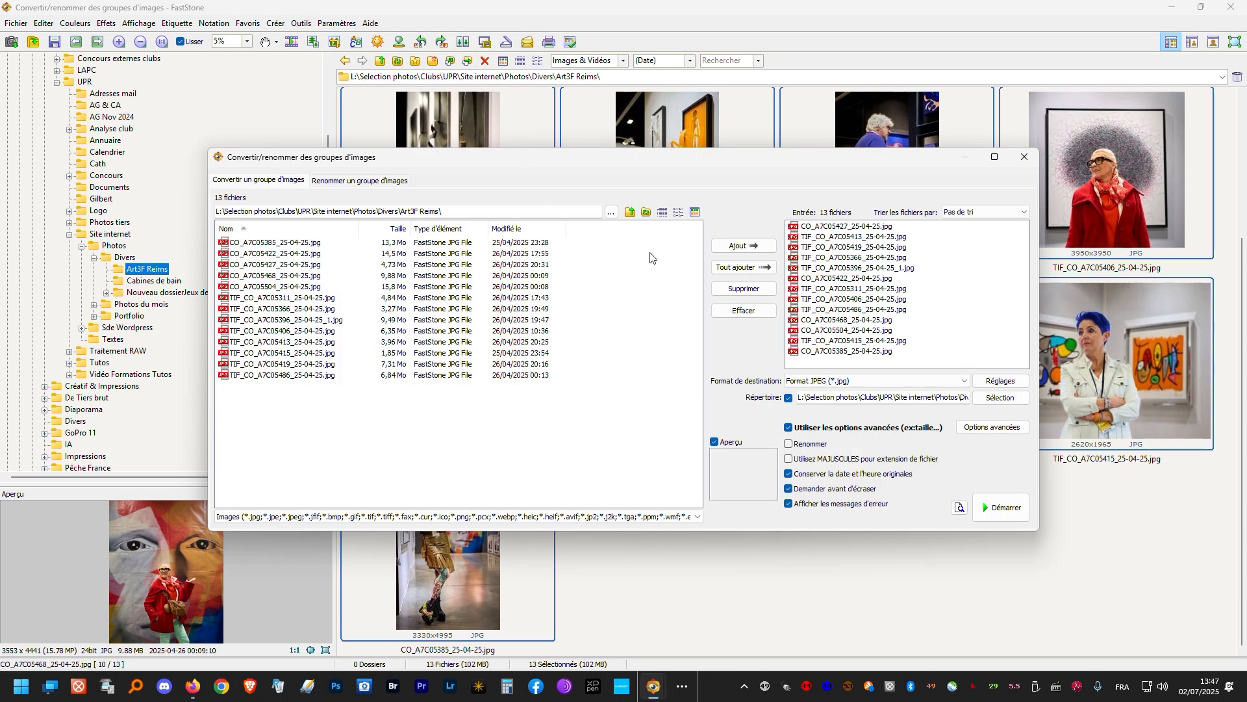
pyautogui.click(1025, 158)
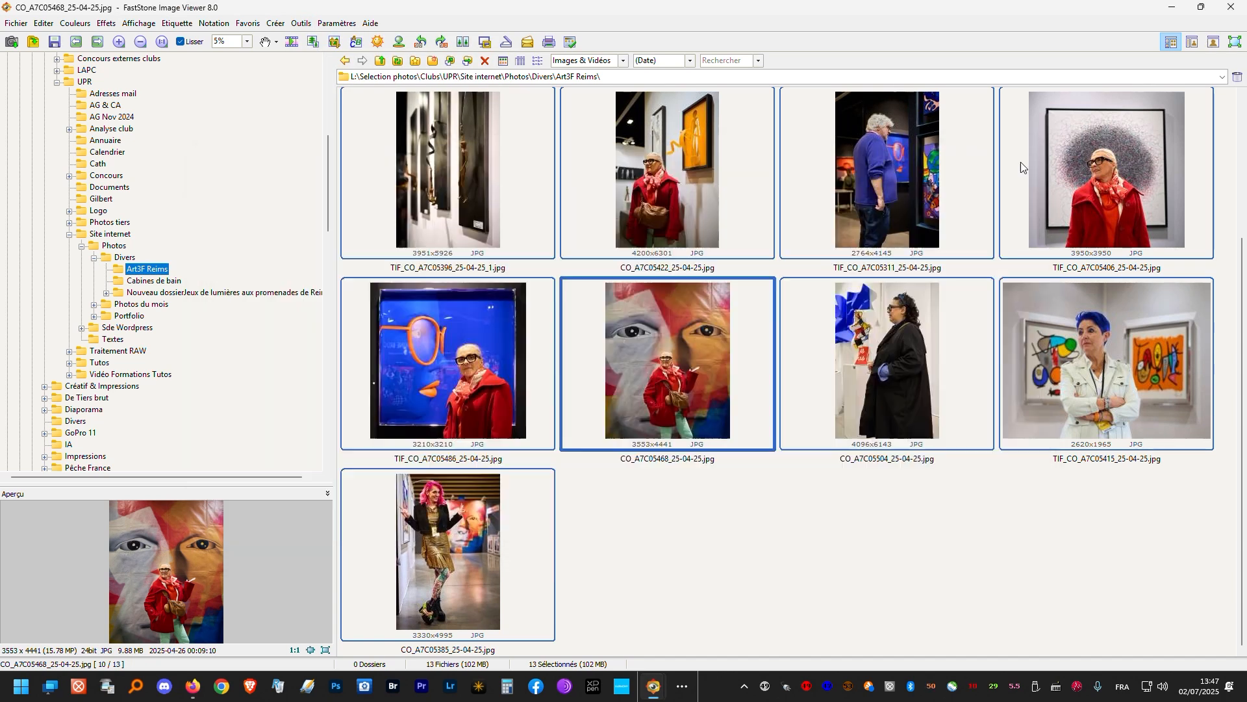
# - Show the tools available for the selected photos, open batch conversion again, move its window lower over the thumbnails, and close it
pyautogui.rightClick(621, 318)
pyautogui.moveTo(720, 448)
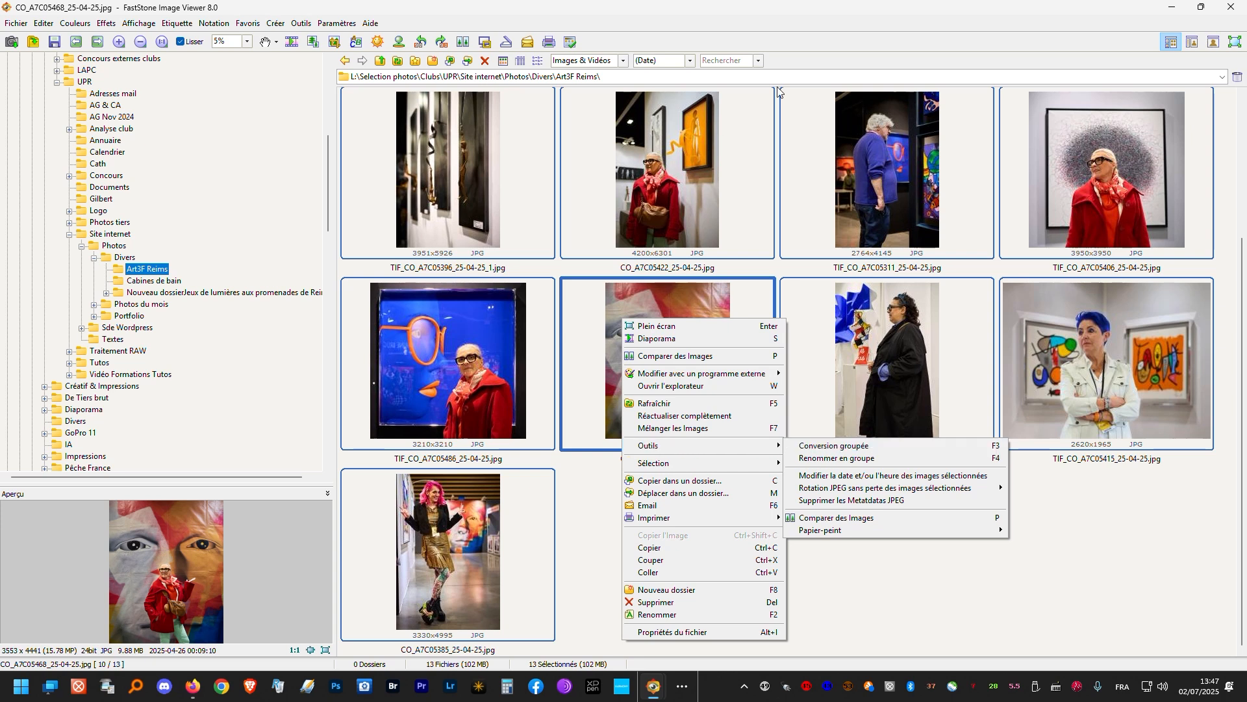
pyautogui.click(843, 3)
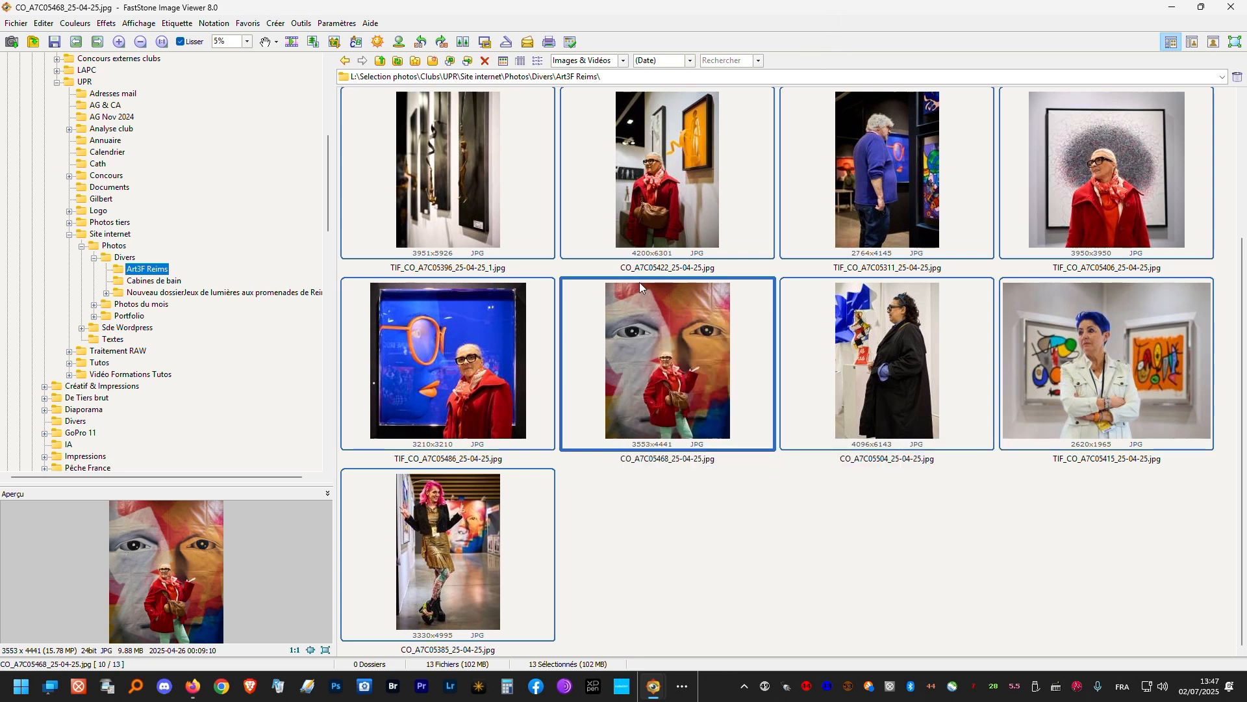
pyautogui.press('F3')
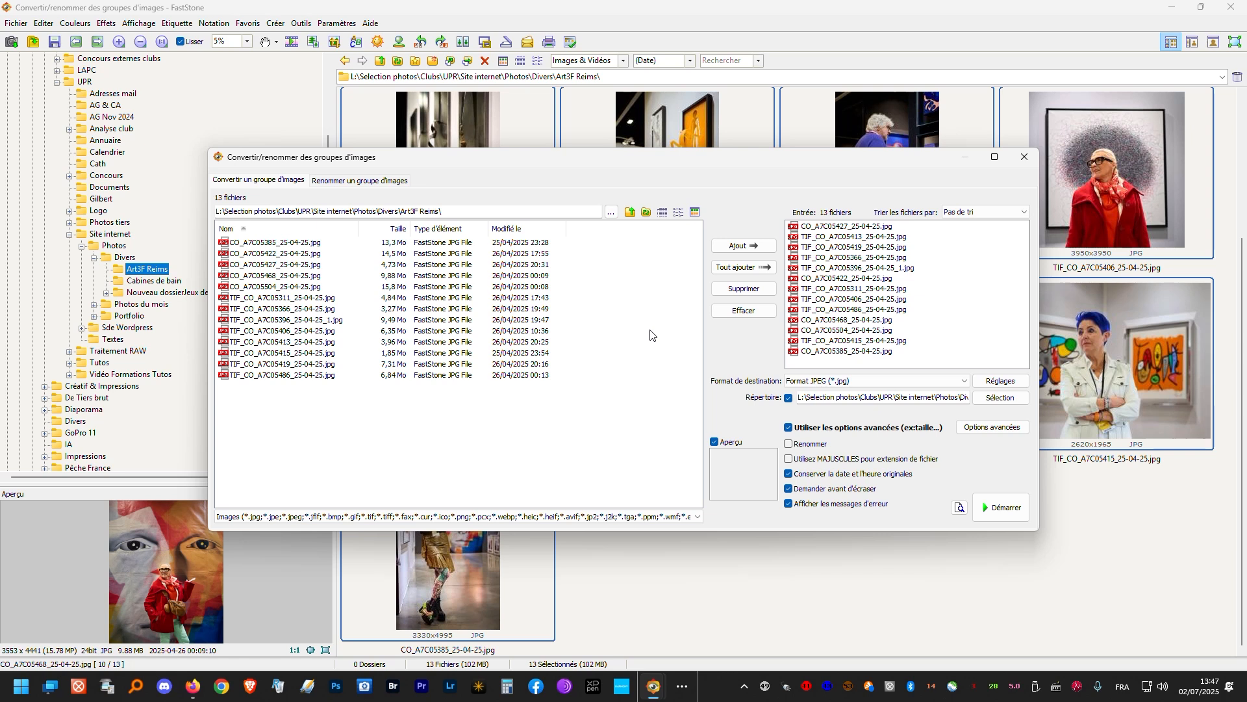
pyautogui.moveTo(821, 157); pyautogui.dragTo(692, 229)
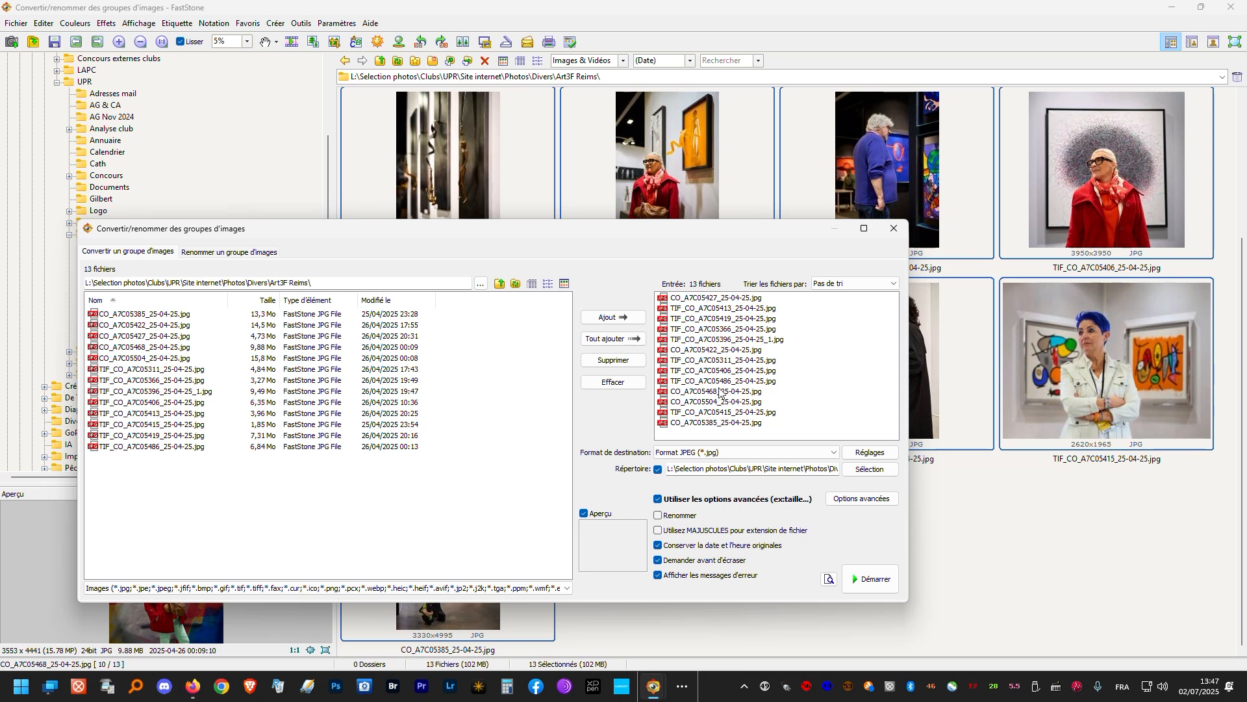
pyautogui.click(893, 229)
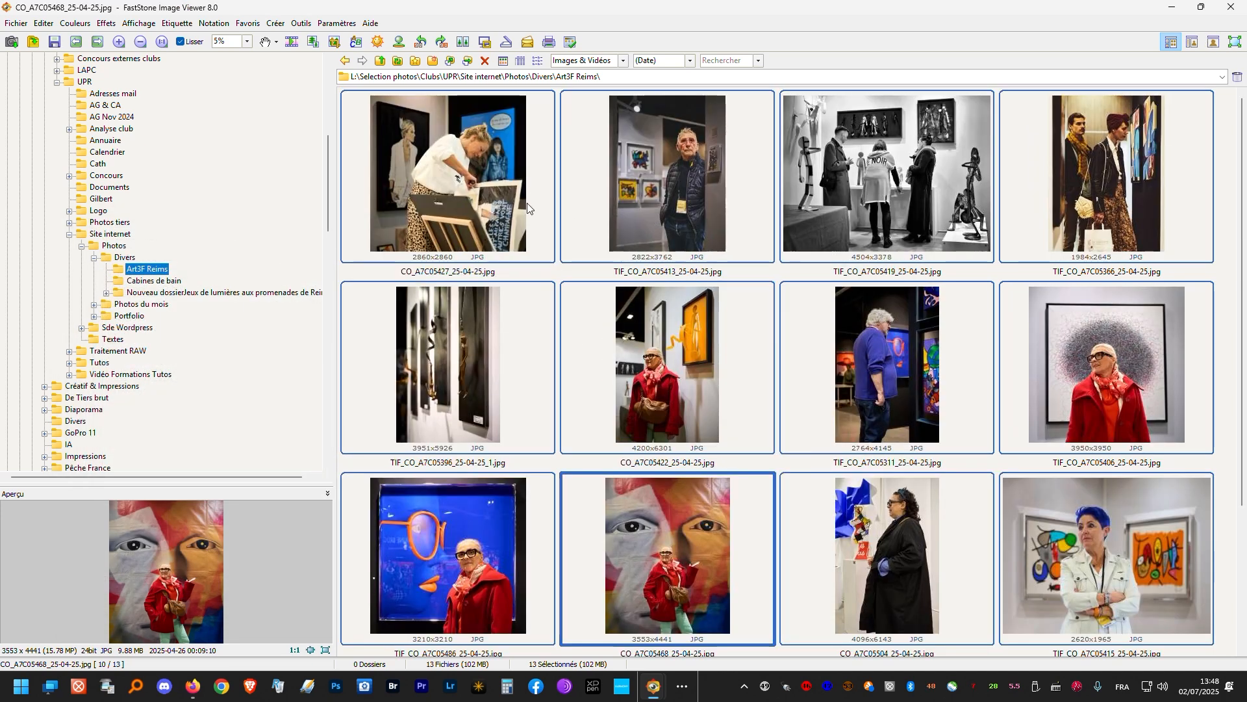
# - Select only CO_A7C05427_25-04-25.jpg and open the batch conversion tool for it
pyautogui.click(528, 208)
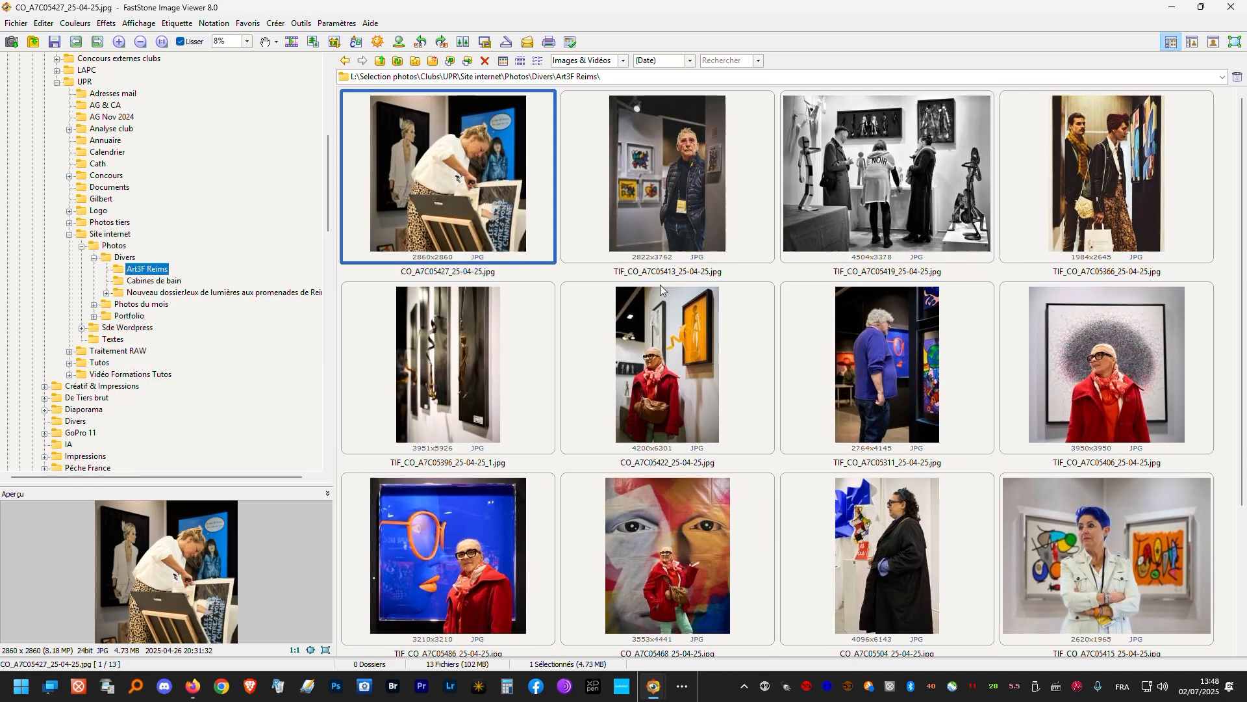
pyautogui.rightClick(452, 182)
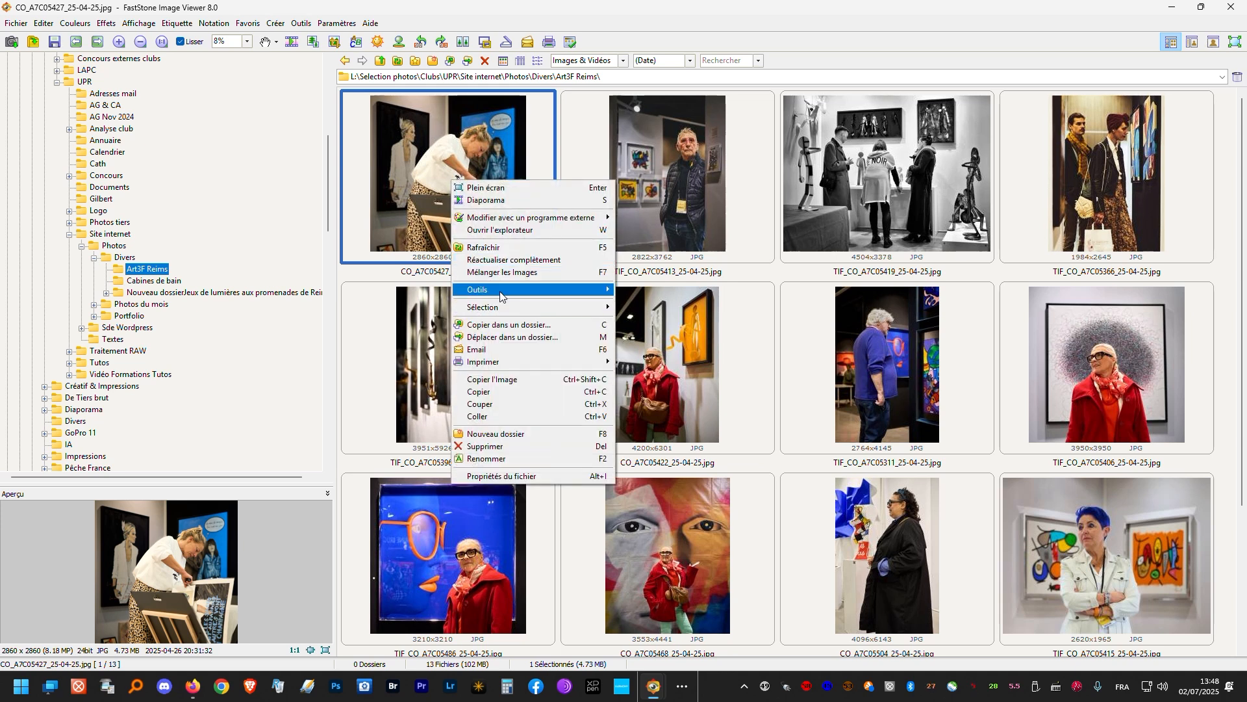
pyautogui.moveTo(501, 296)
pyautogui.click(669, 291)
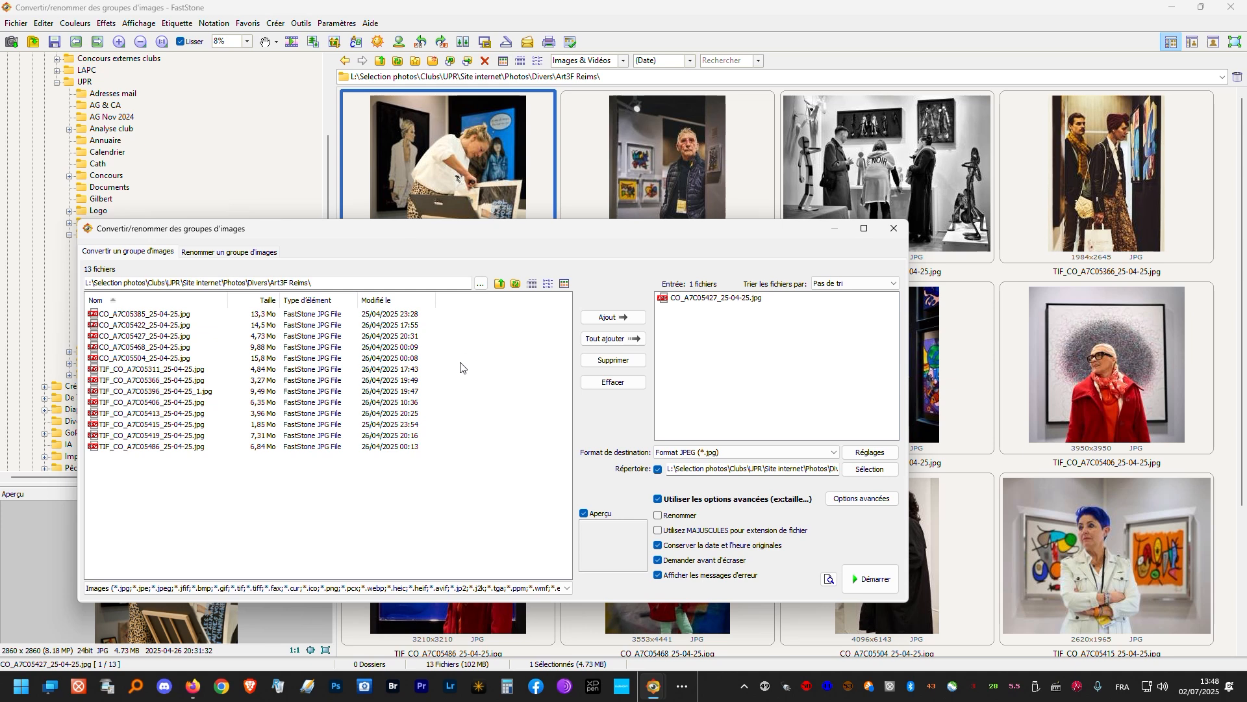
# - Add TIF_CO_A7C05366_25-04-25.jpg and TIF_CO_A7C05486_25-04-25.jpg to the batch conversion input list
pyautogui.click(148, 382)
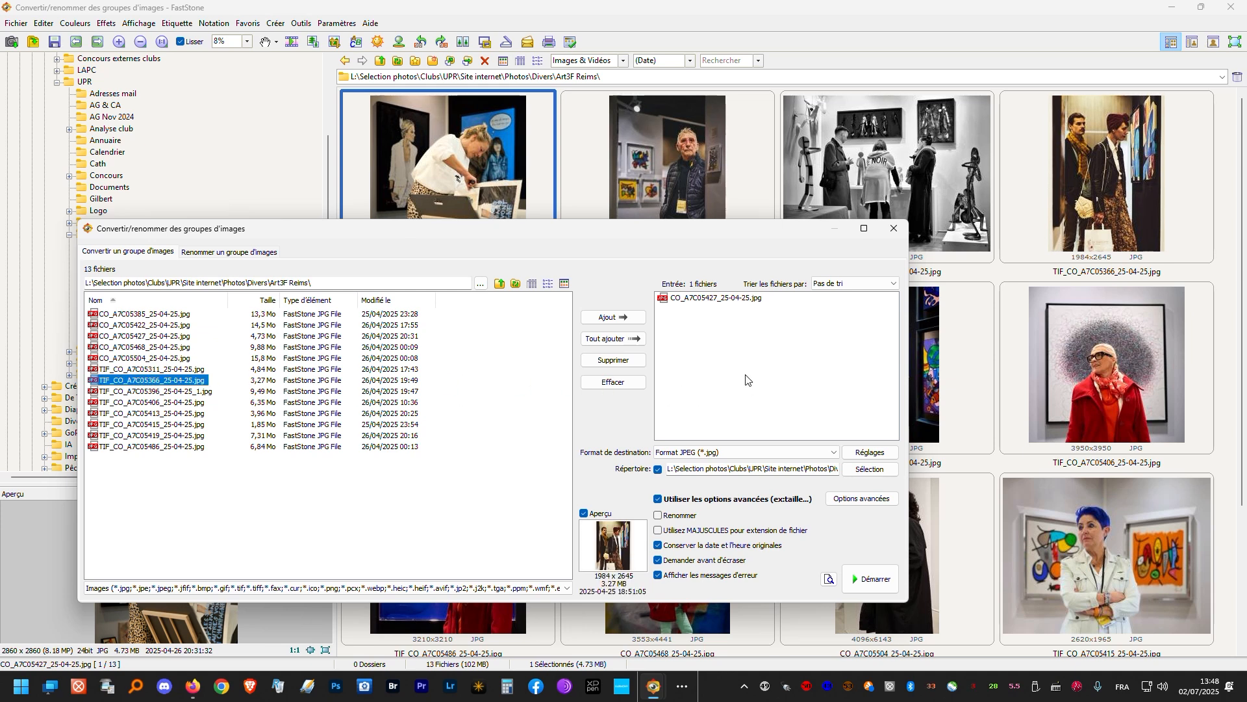
pyautogui.click(613, 317)
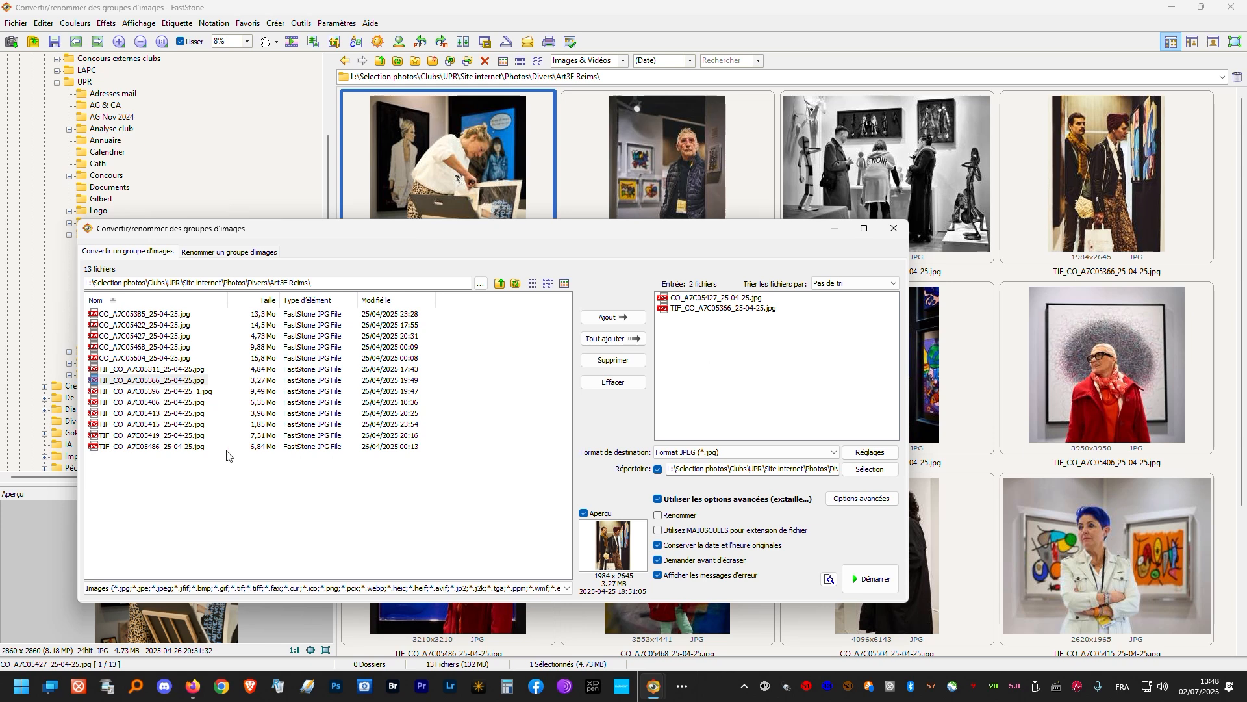
pyautogui.click(174, 448)
pyautogui.click(617, 320)
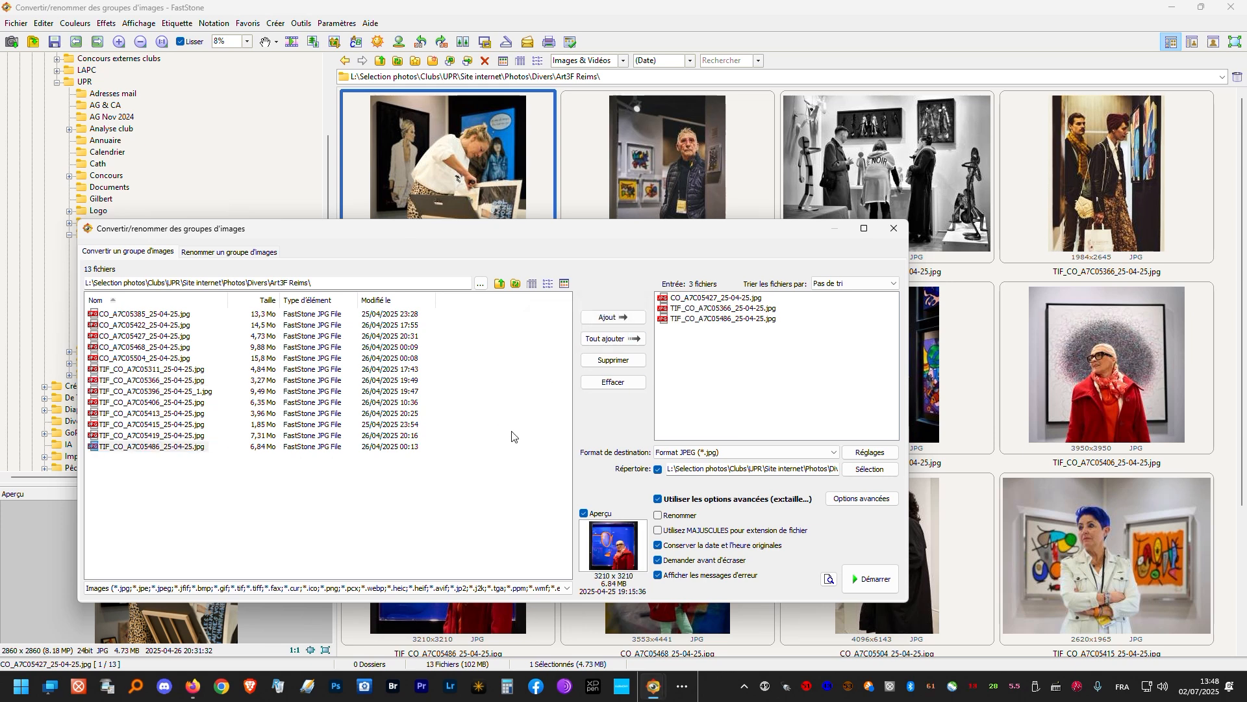
# - Remove all three files from the batch conversion input list
pyautogui.click(712, 300)
pyautogui.keyDown('shift'); pyautogui.click(712, 320); pyautogui.keyUp('shift')
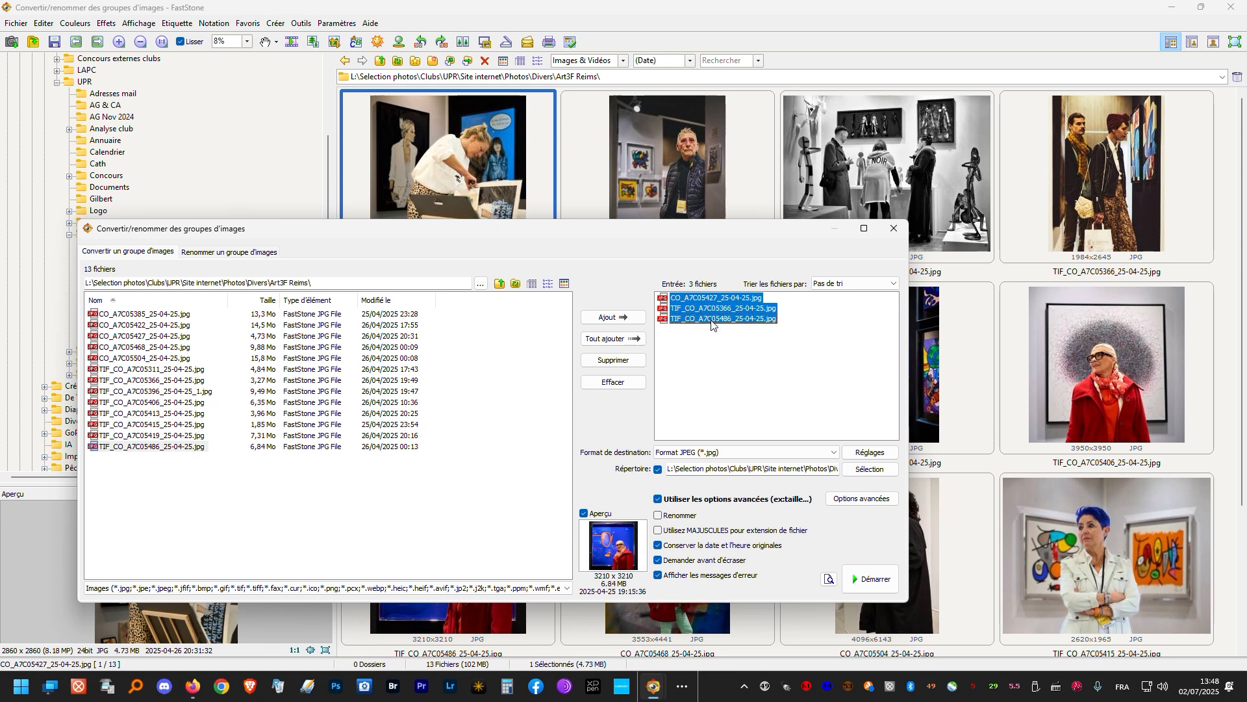
pyautogui.click(622, 369)
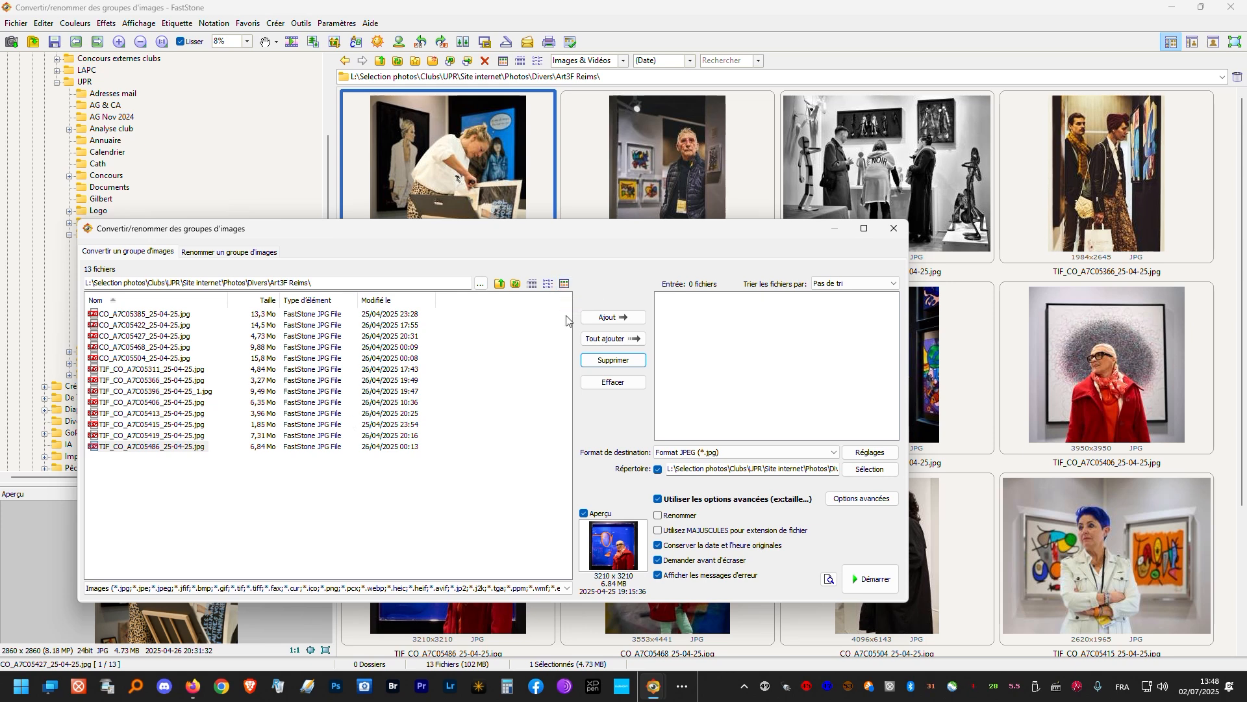
# - Show the source files as thumbnails and add CO_A7C05422, TIF_CO_A7C05415 and TIF_CO_A7C05311 to the batch conversion input list
pyautogui.click(564, 285)
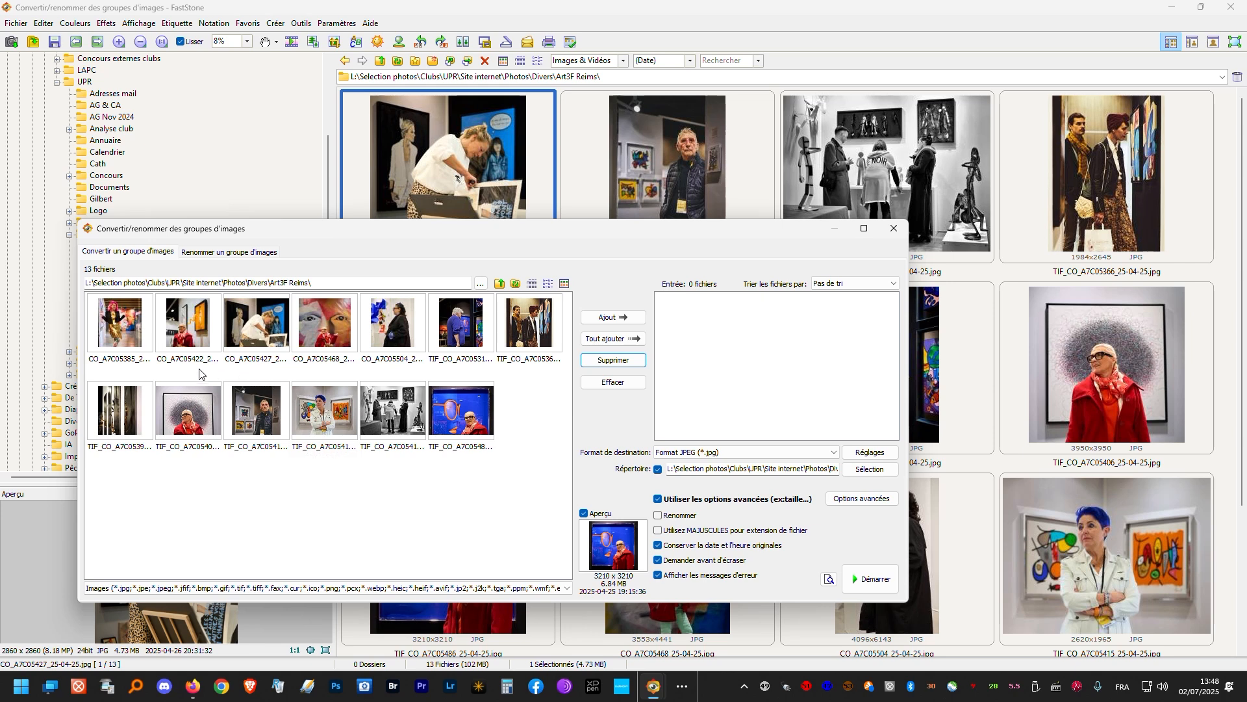
pyautogui.click(182, 338)
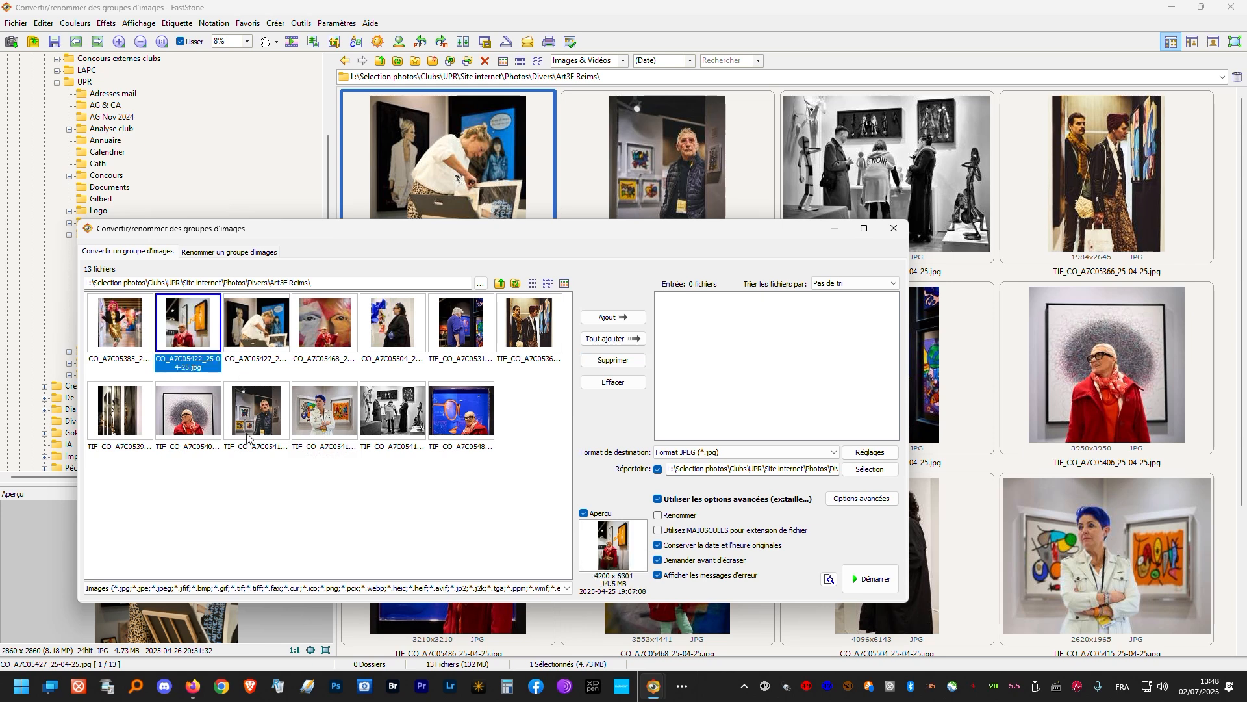
pyautogui.keyDown('ctrl'); pyautogui.click(325, 412); pyautogui.keyUp('ctrl')
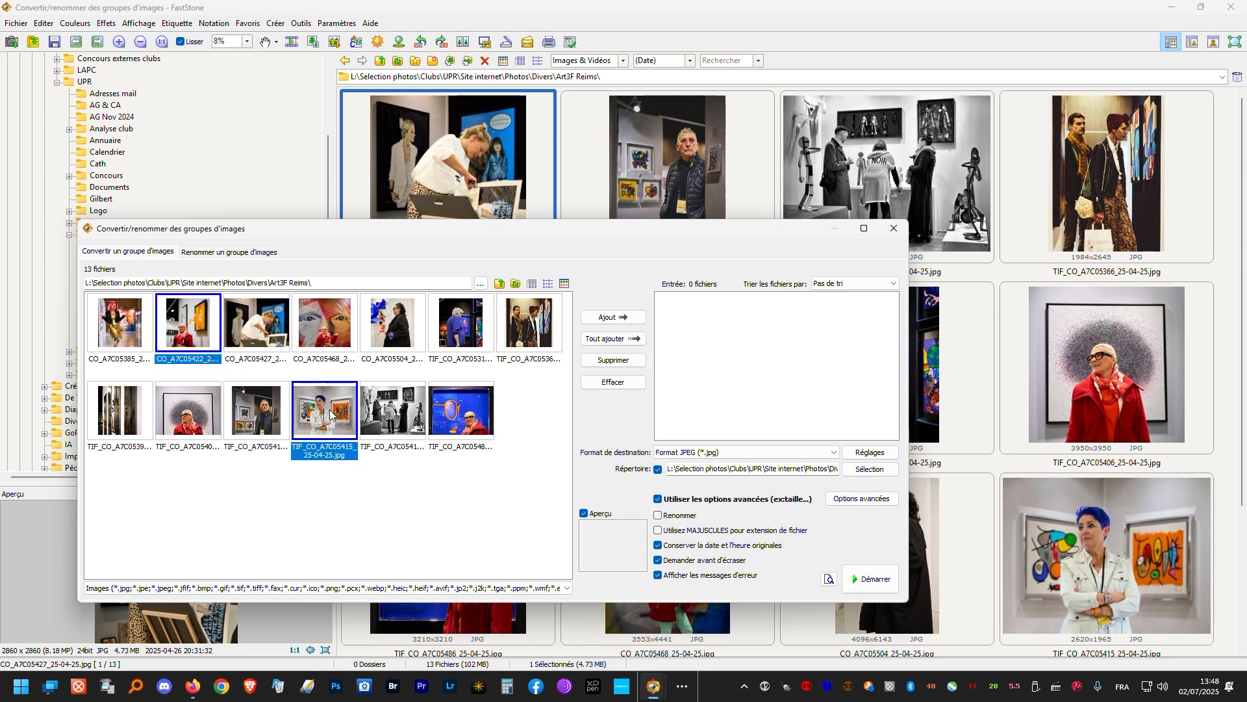
pyautogui.keyDown('ctrl'); pyautogui.click(471, 328); pyautogui.keyUp('ctrl')
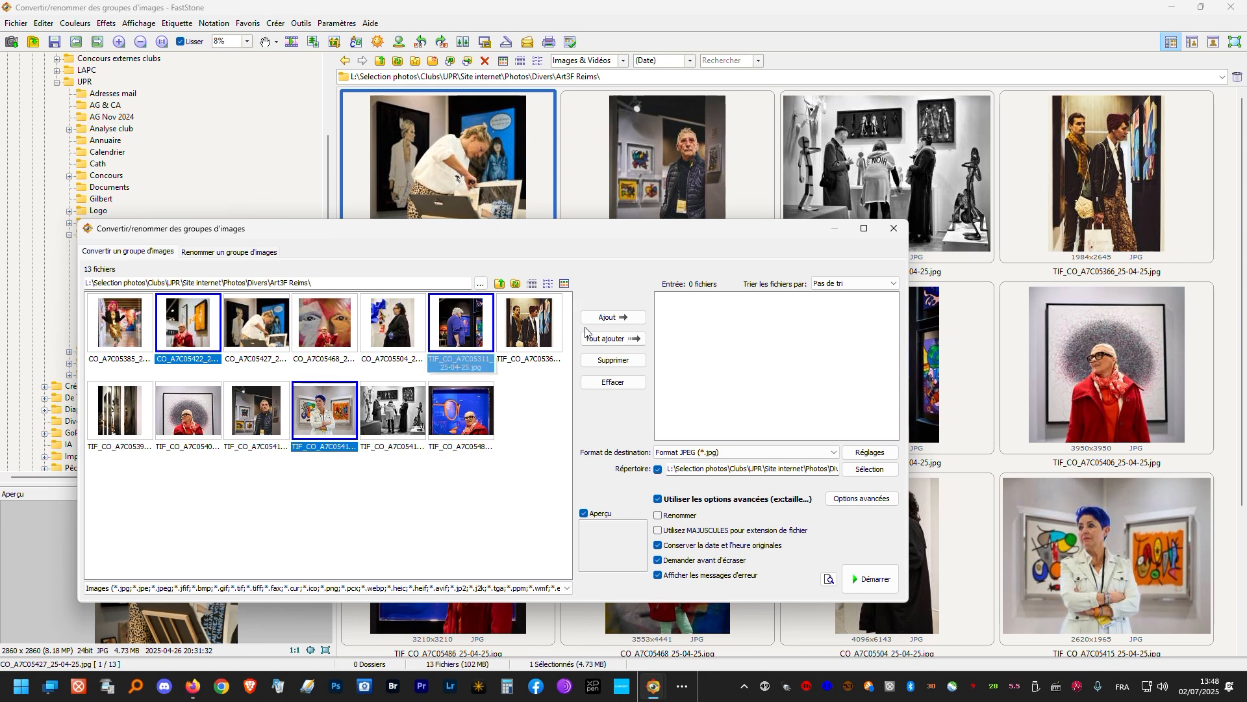
pyautogui.click(612, 317)
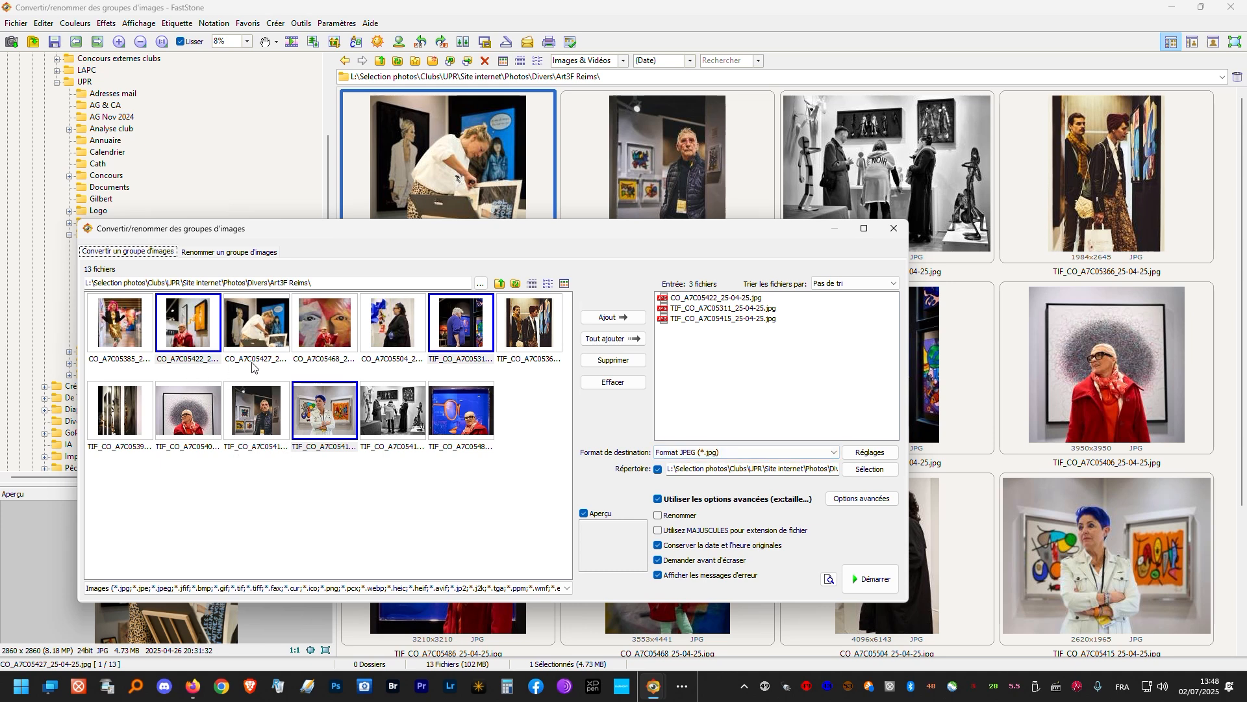
# - Choose JPEG as the destination format and accept its output options with quality at 100
pyautogui.click(699, 451)
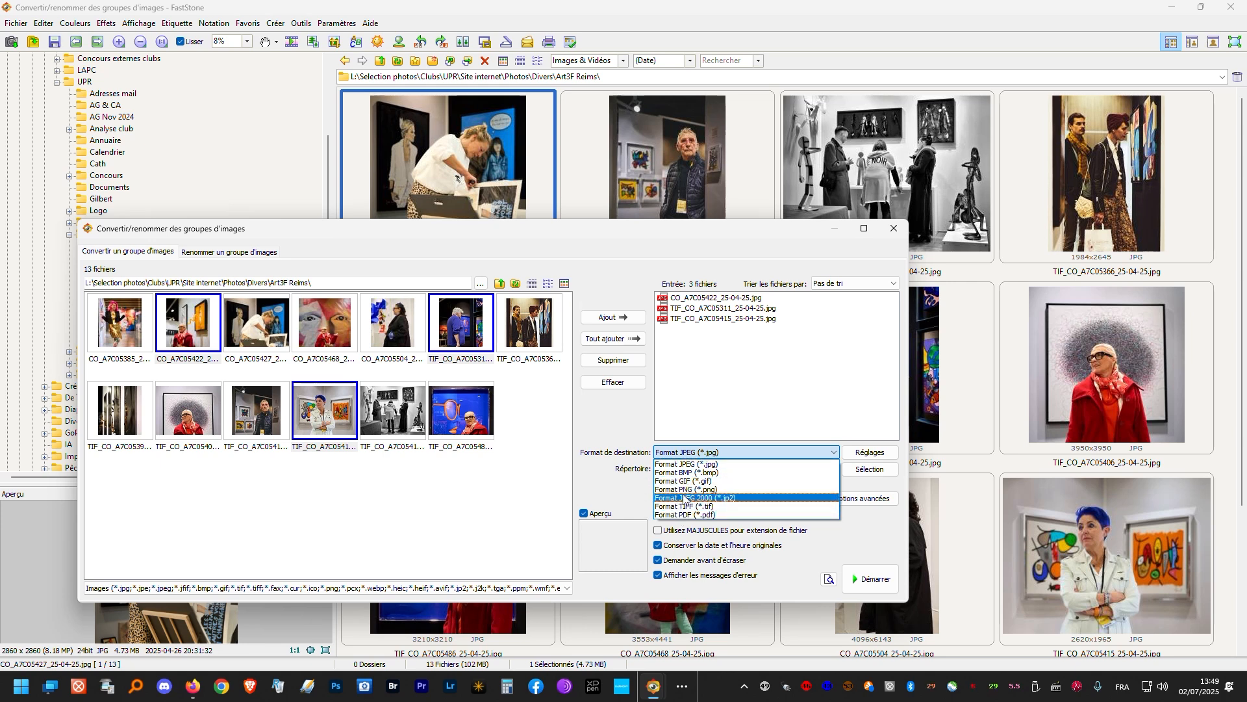
pyautogui.click(690, 460)
pyautogui.click(862, 452)
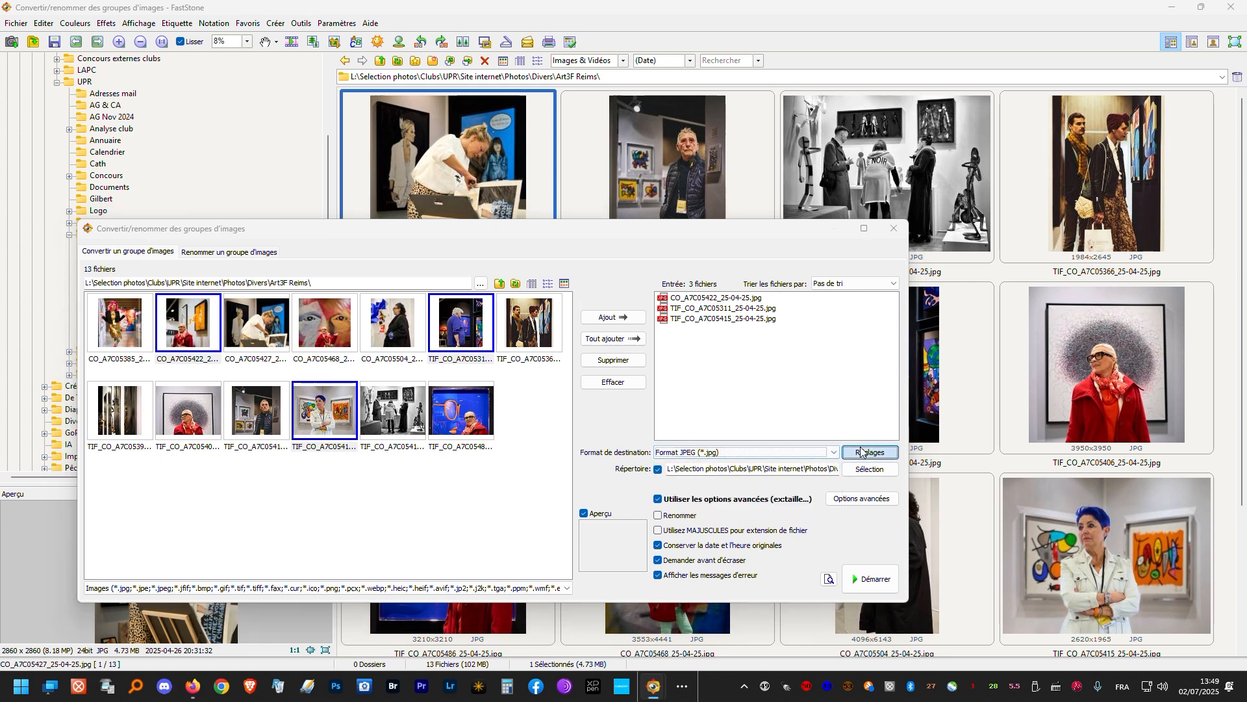
pyautogui.moveTo(673, 263); pyautogui.dragTo(683, 263)
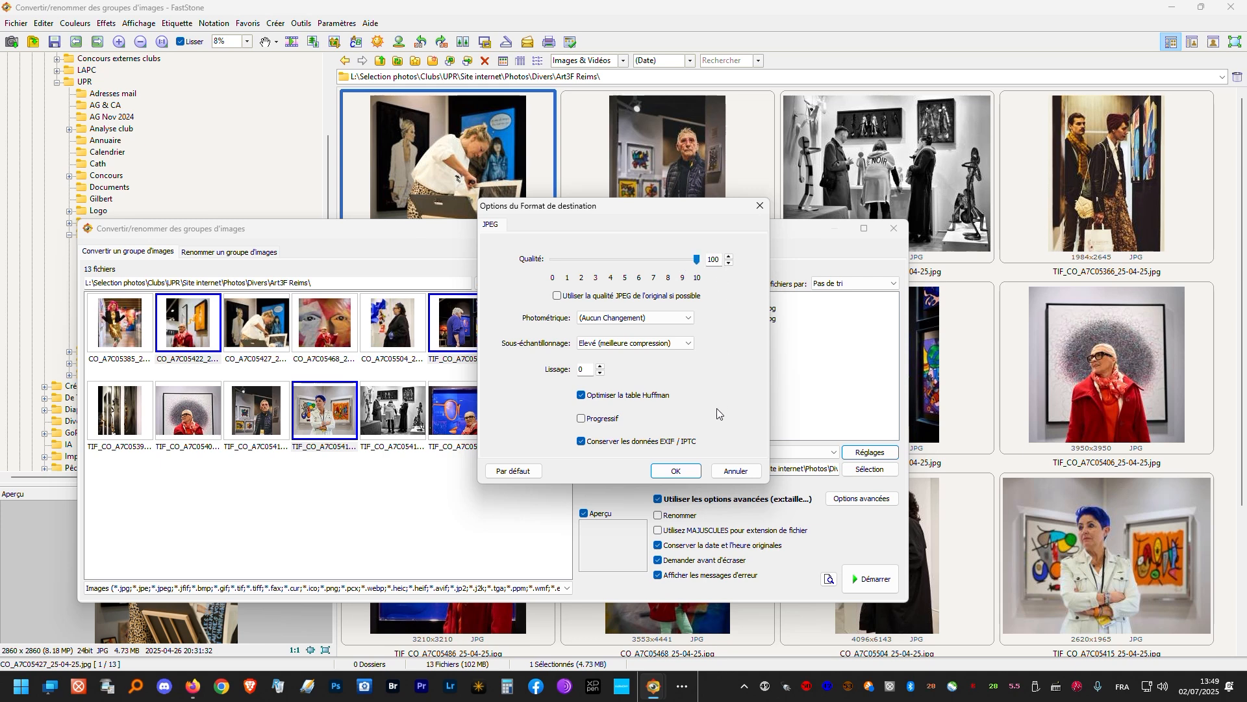
pyautogui.click(698, 471)
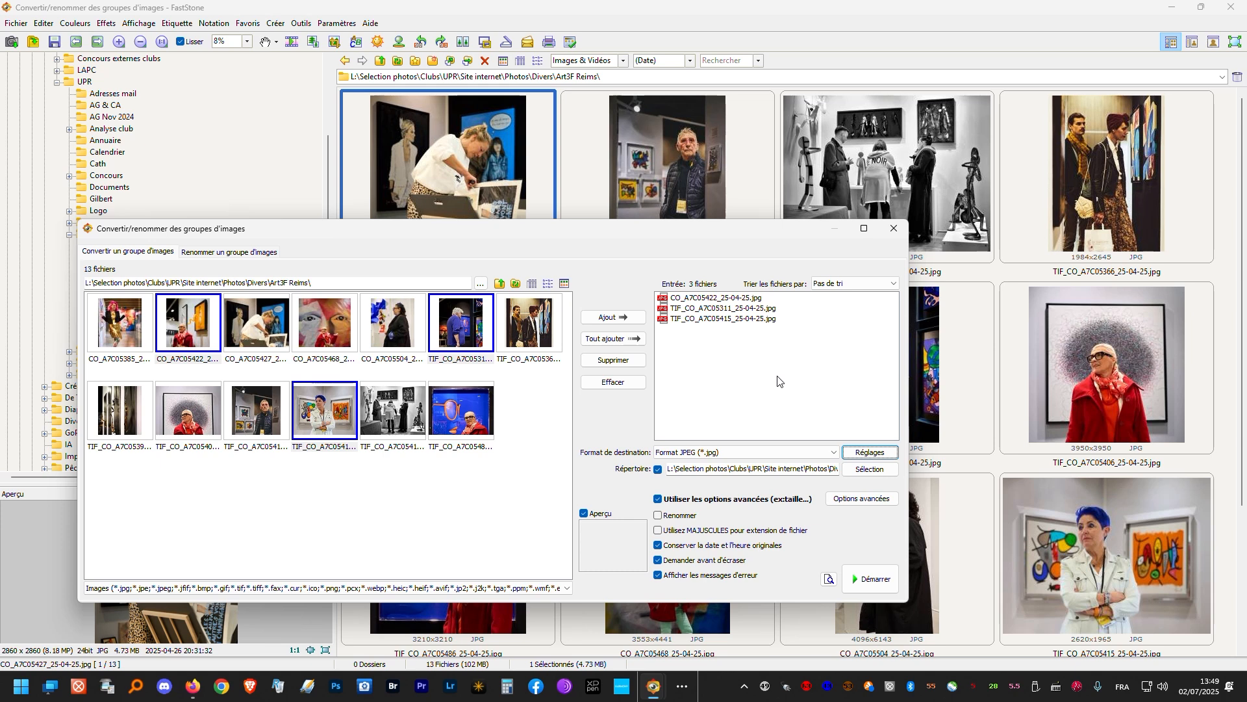
# - Enable a separate output directory and set it to the desktop folder Photos traitées Faststone
pyautogui.click(658, 469)
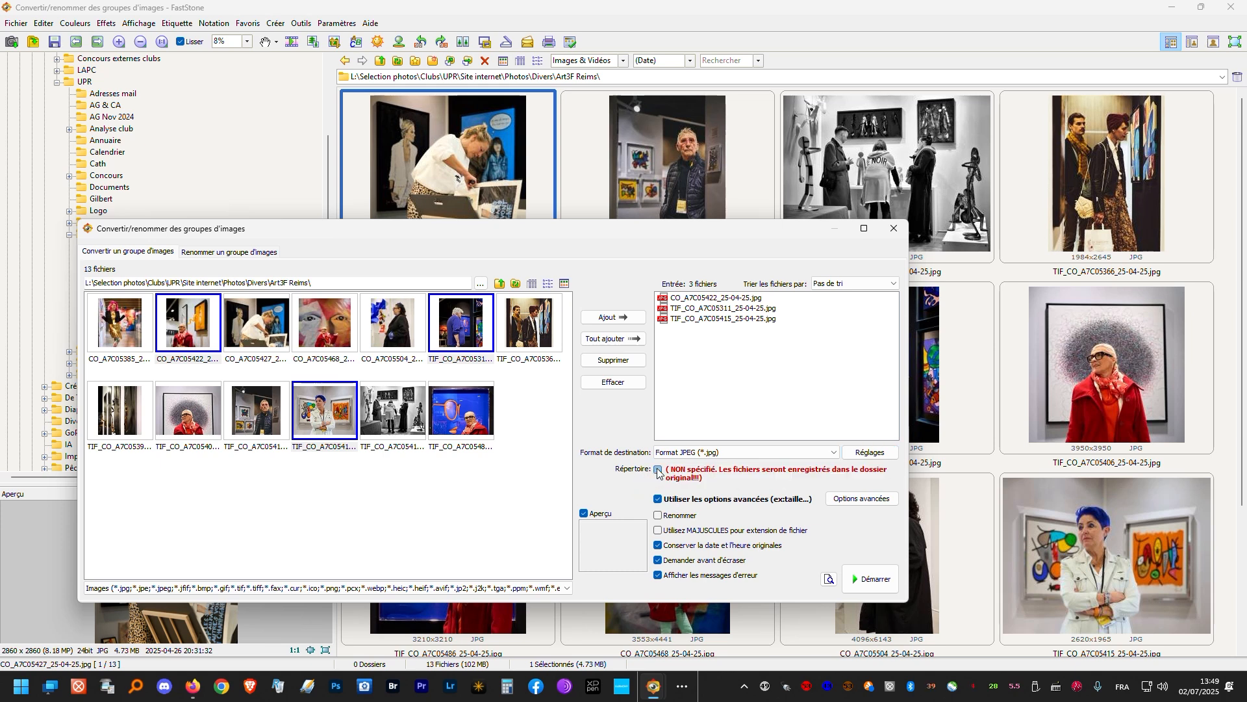
pyautogui.click(658, 469)
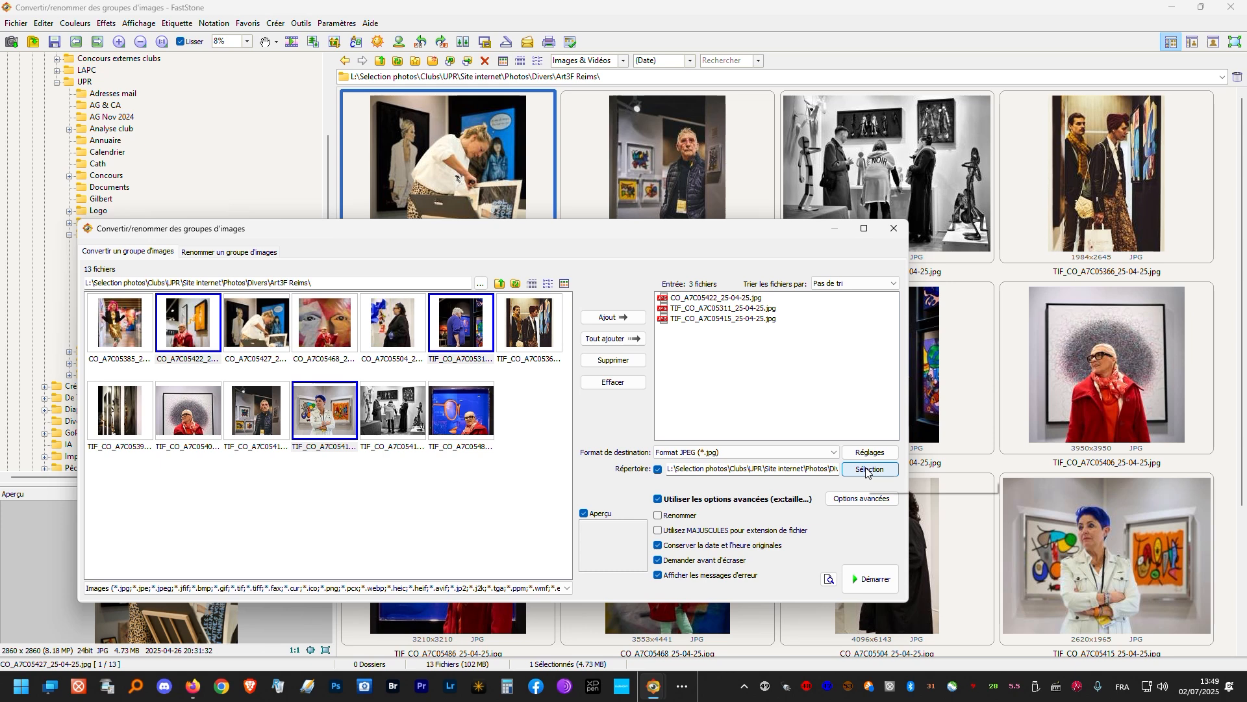
pyautogui.click(867, 470)
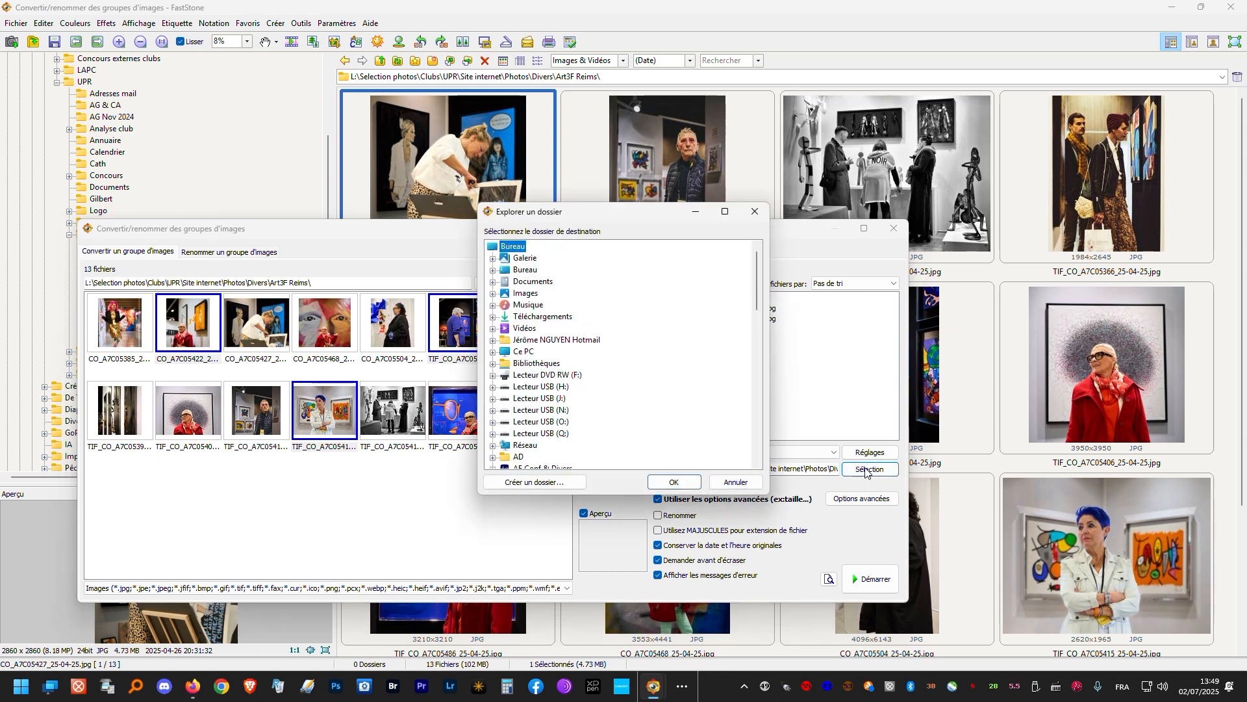
pyautogui.click(519, 270)
pyautogui.click(494, 271)
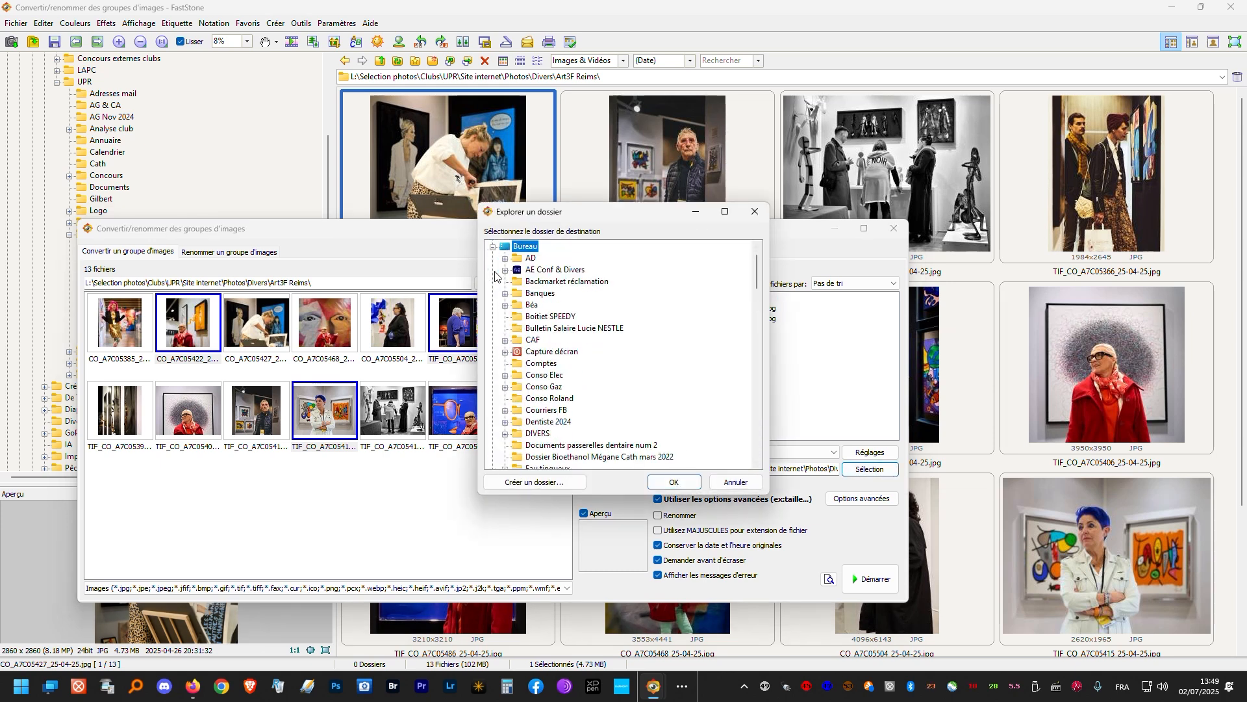
pyautogui.scroll(-3, 596, 359)
pyautogui.scroll(-5, 596, 359)
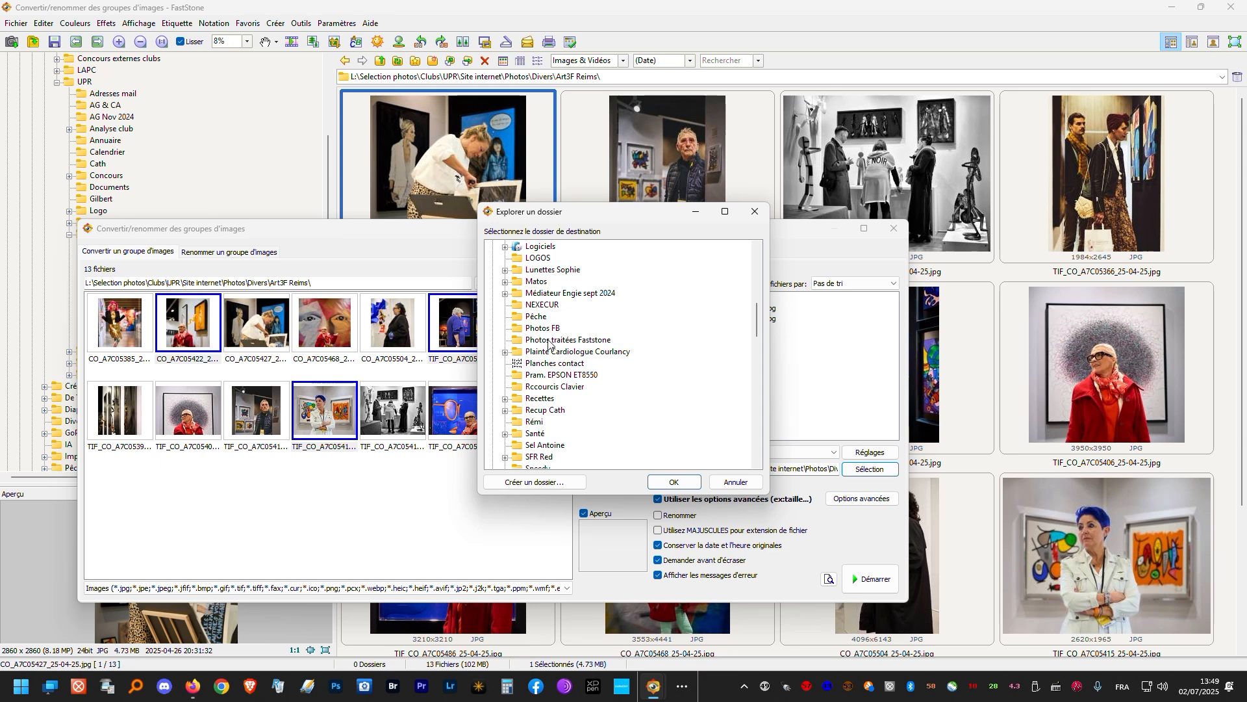
pyautogui.click(549, 342)
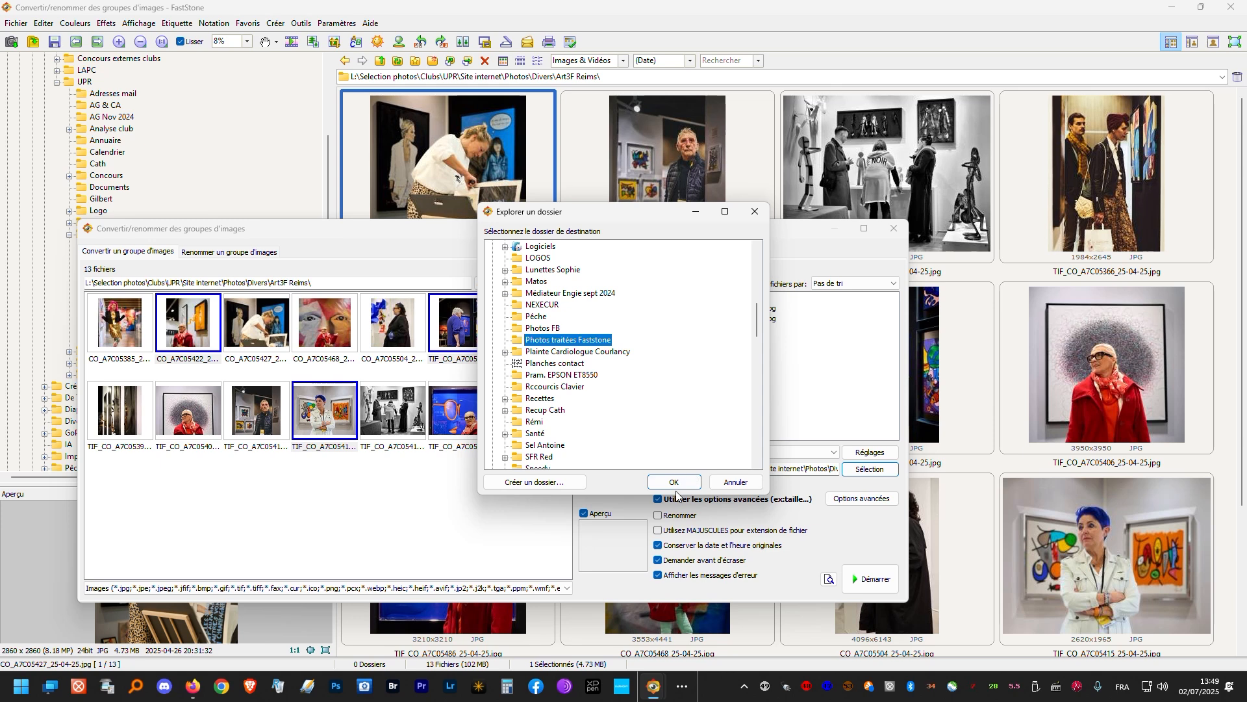
pyautogui.click(656, 484)
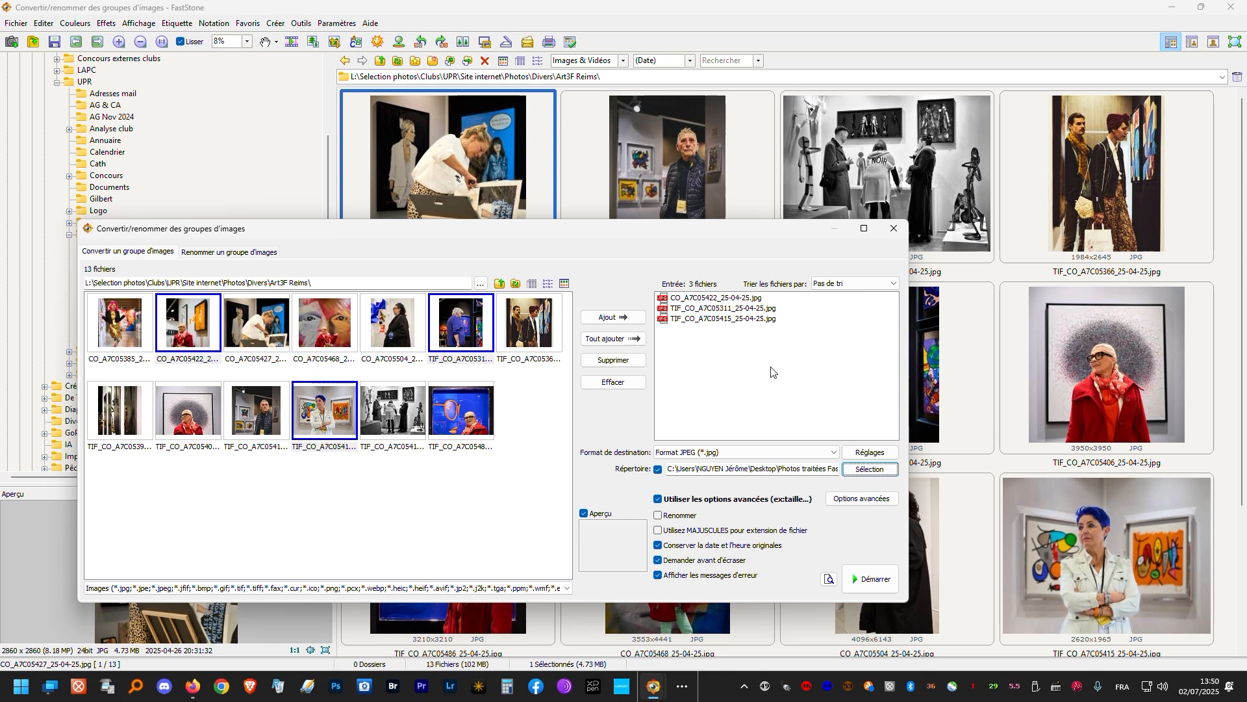
# - Enable the advanced options and one-side-based resizing, with the long side (Grand côté) set to exactly 1920 pixels
pyautogui.click(658, 499)
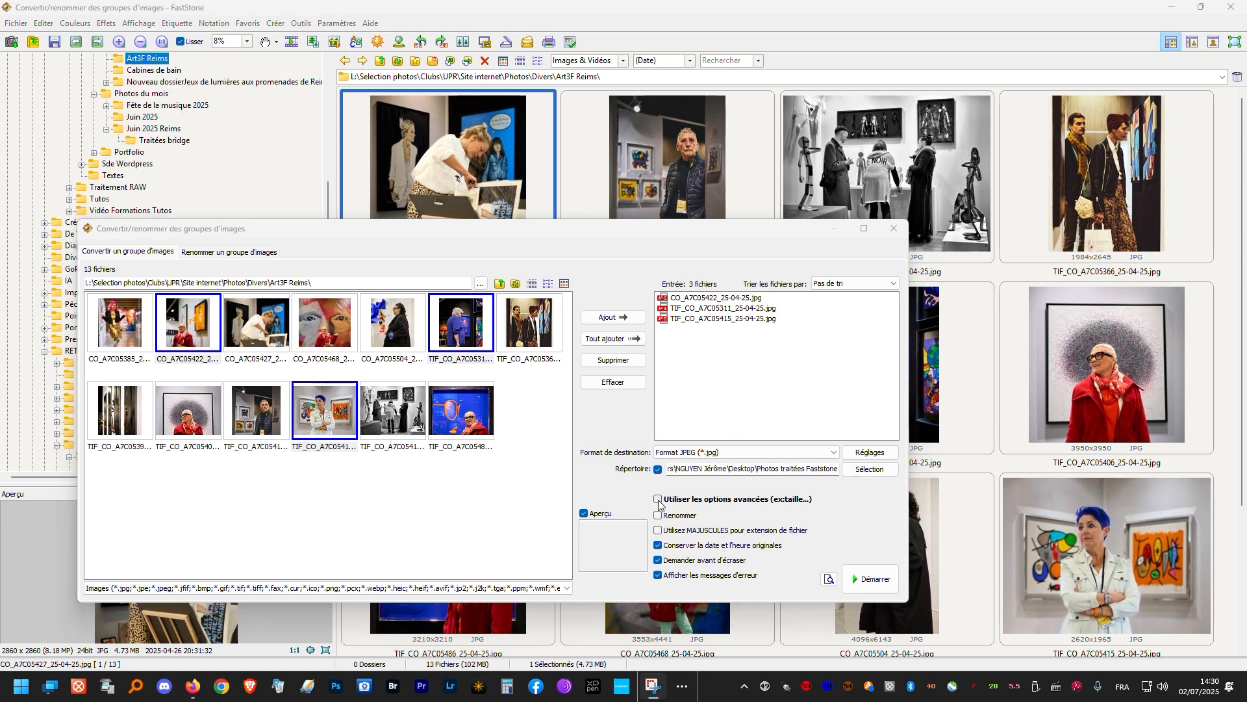
pyautogui.click(658, 499)
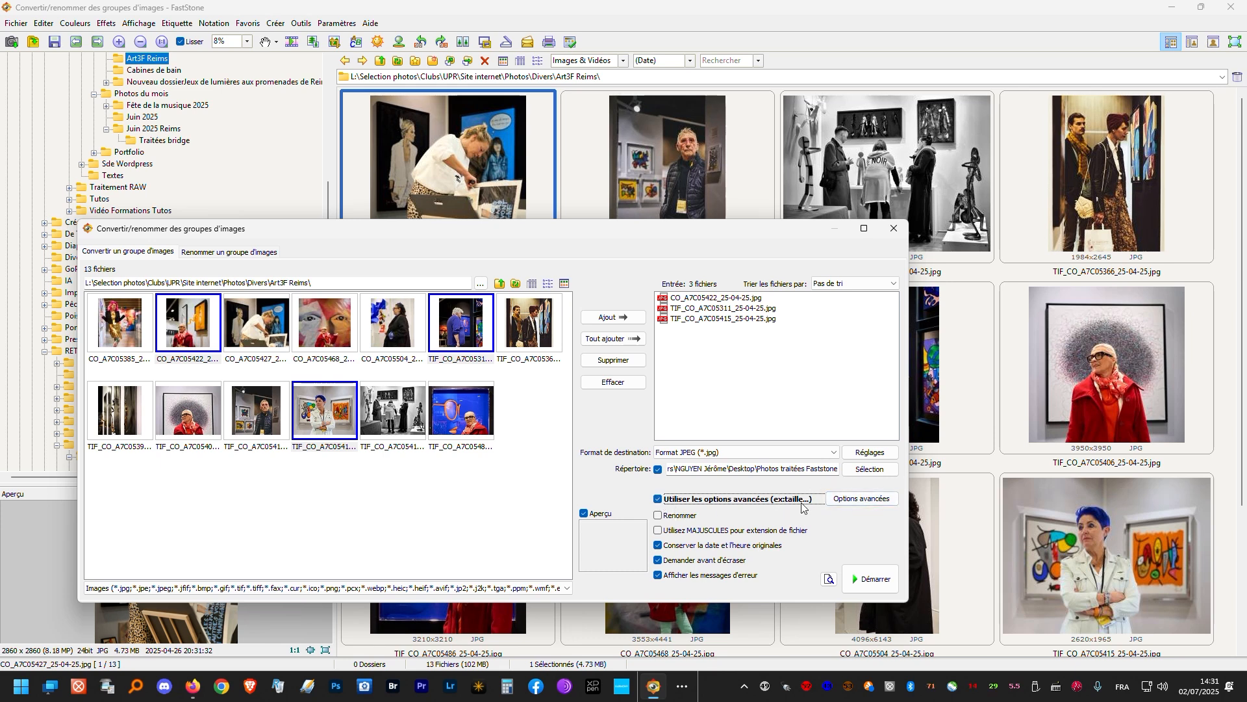
pyautogui.click(858, 500)
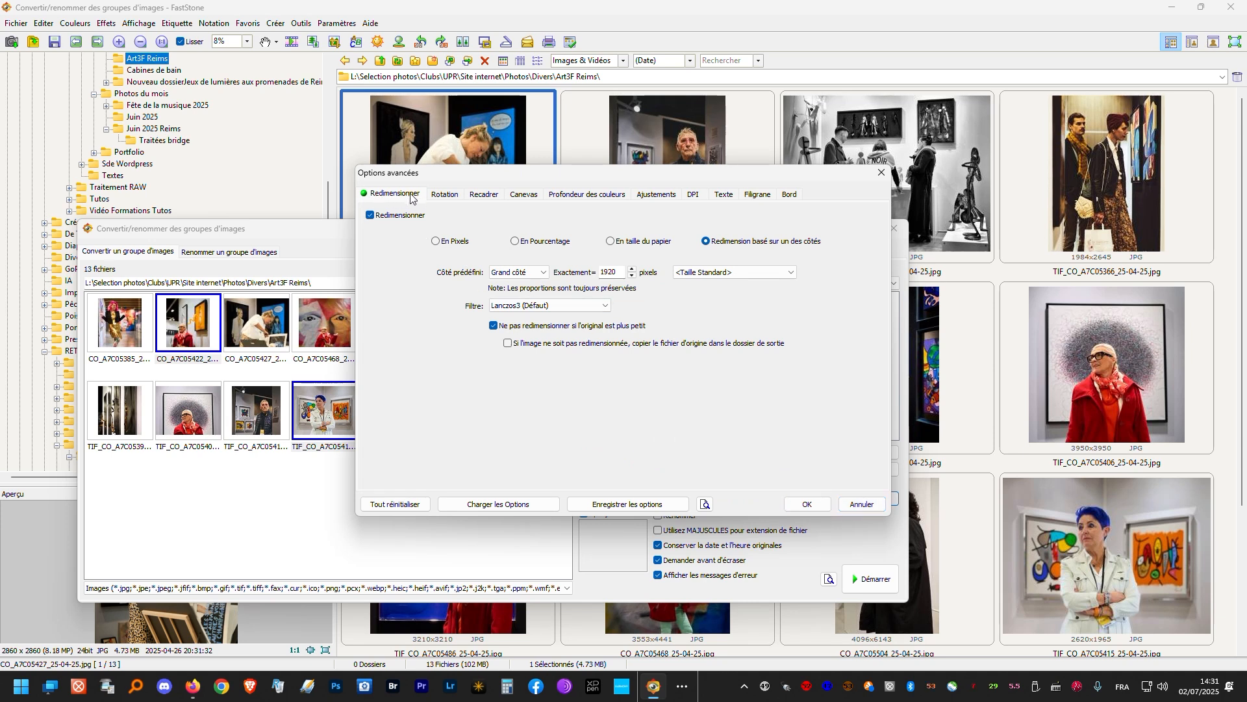
pyautogui.click(372, 216)
pyautogui.click(372, 216)
pyautogui.click(497, 276)
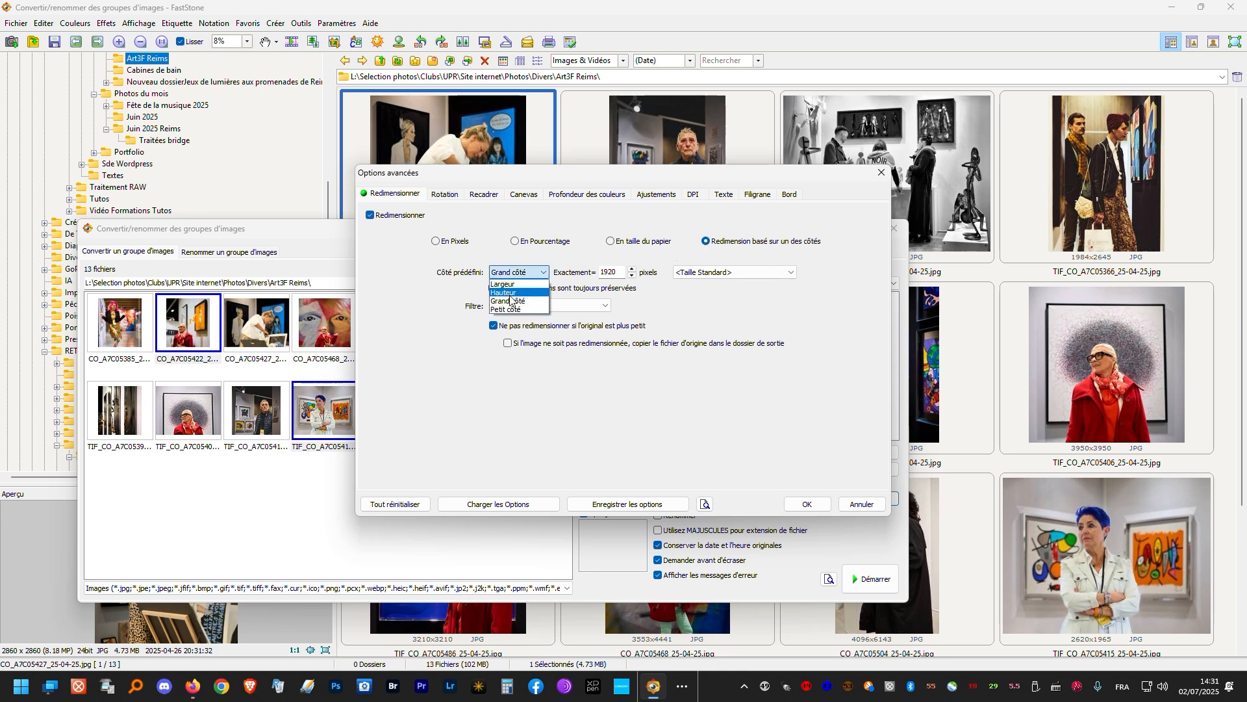
pyautogui.click(510, 302)
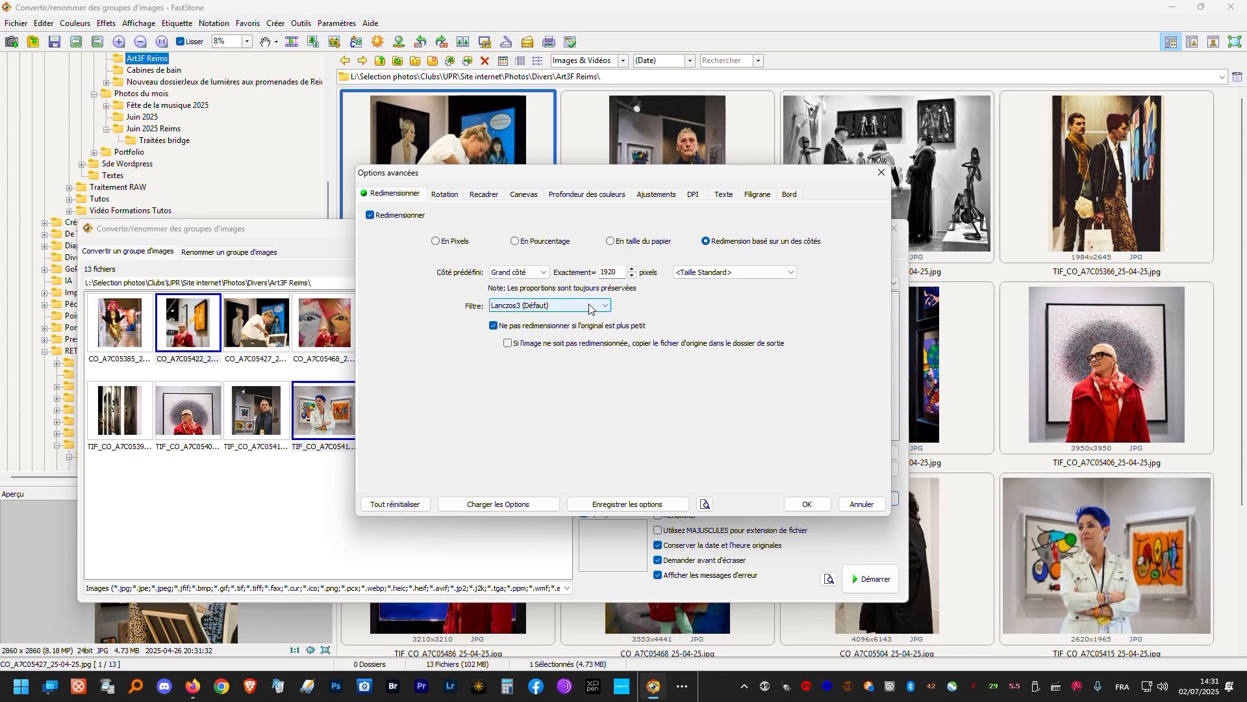
pyautogui.doubleClick(612, 274)
pyautogui.write('1')
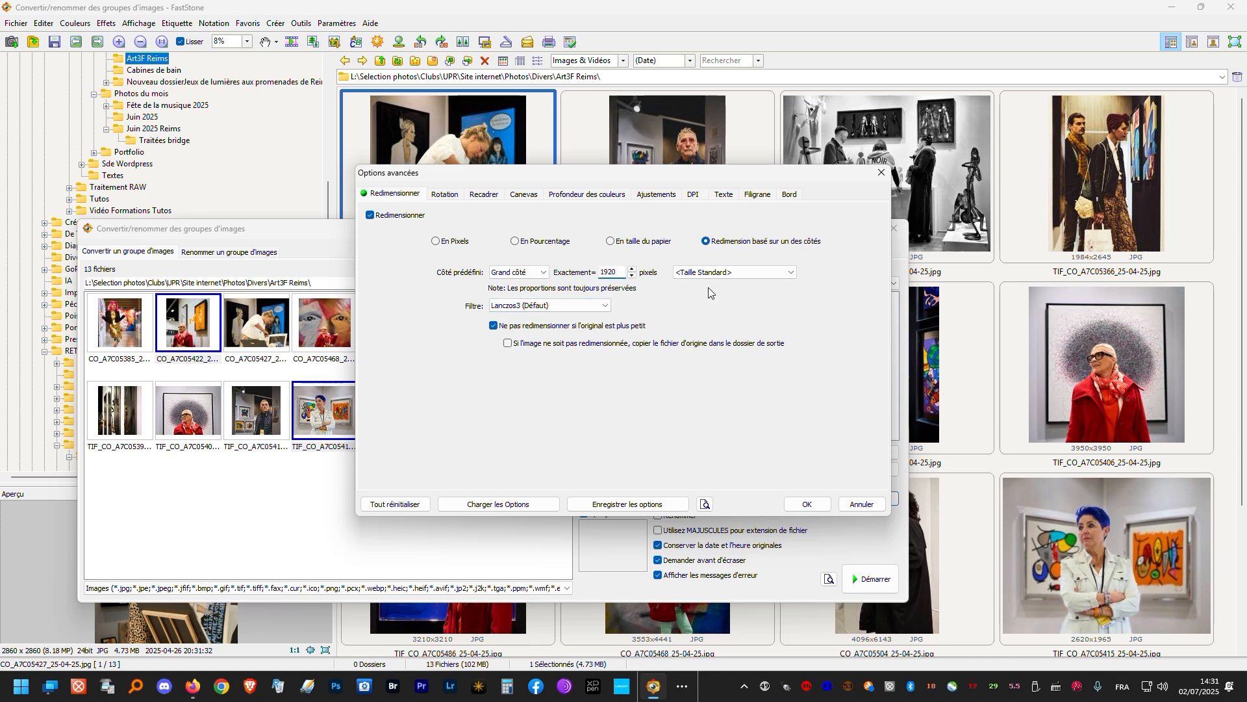
# - Keep smaller originals excluded from resizing and confirm the advanced options
pyautogui.click(494, 326)
pyautogui.click(493, 326)
pyautogui.click(801, 513)
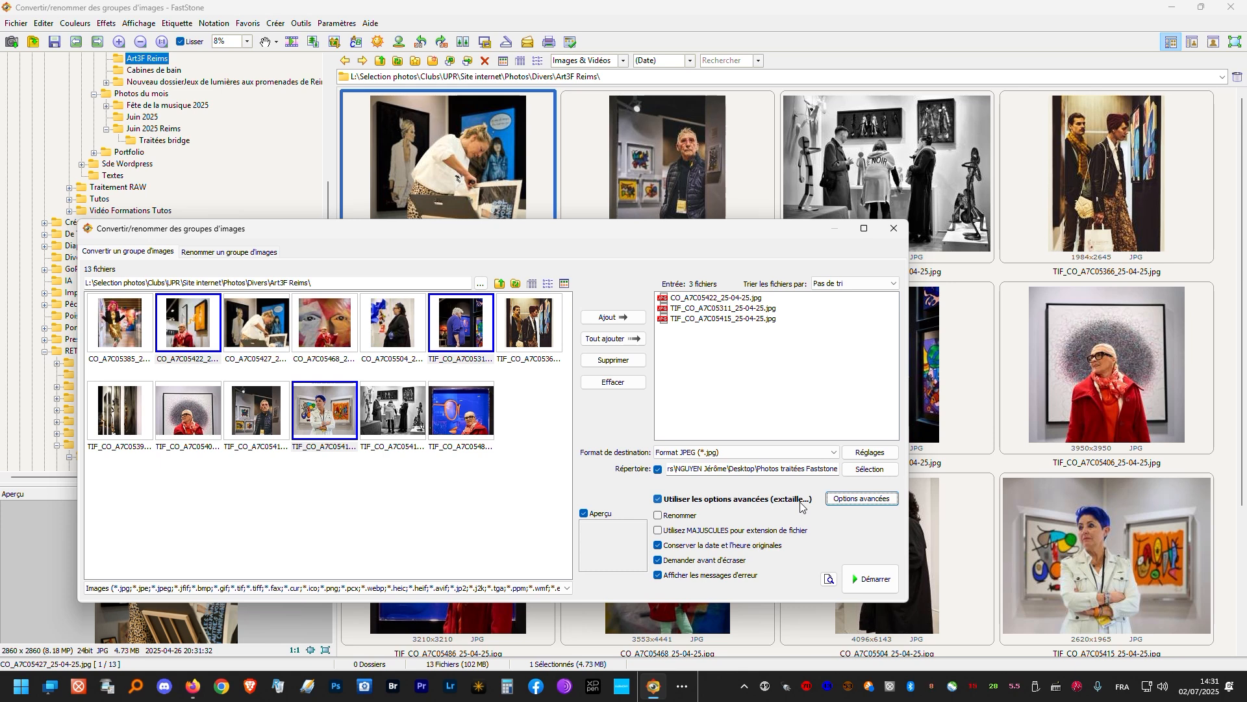
# - Enable renaming with the saved template of photographer name, two-digit counter, original name and 1920, run the conversion, and close its report
pyautogui.click(658, 516)
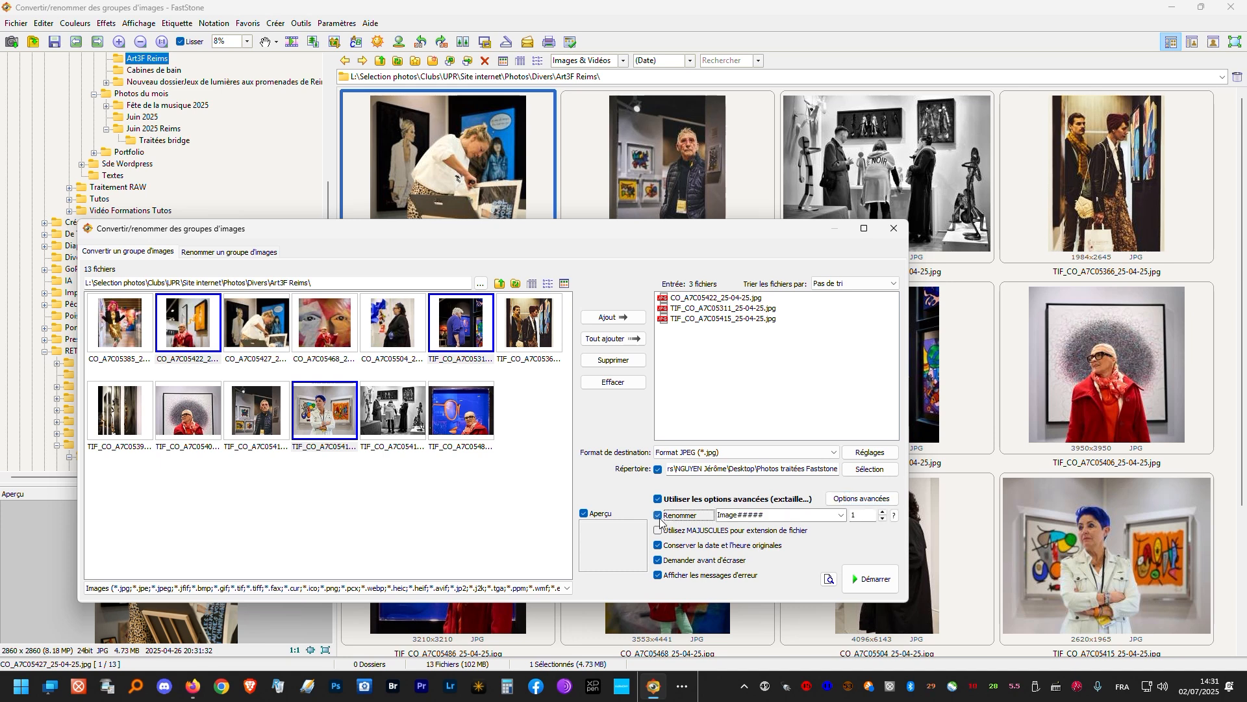
pyautogui.click(840, 516)
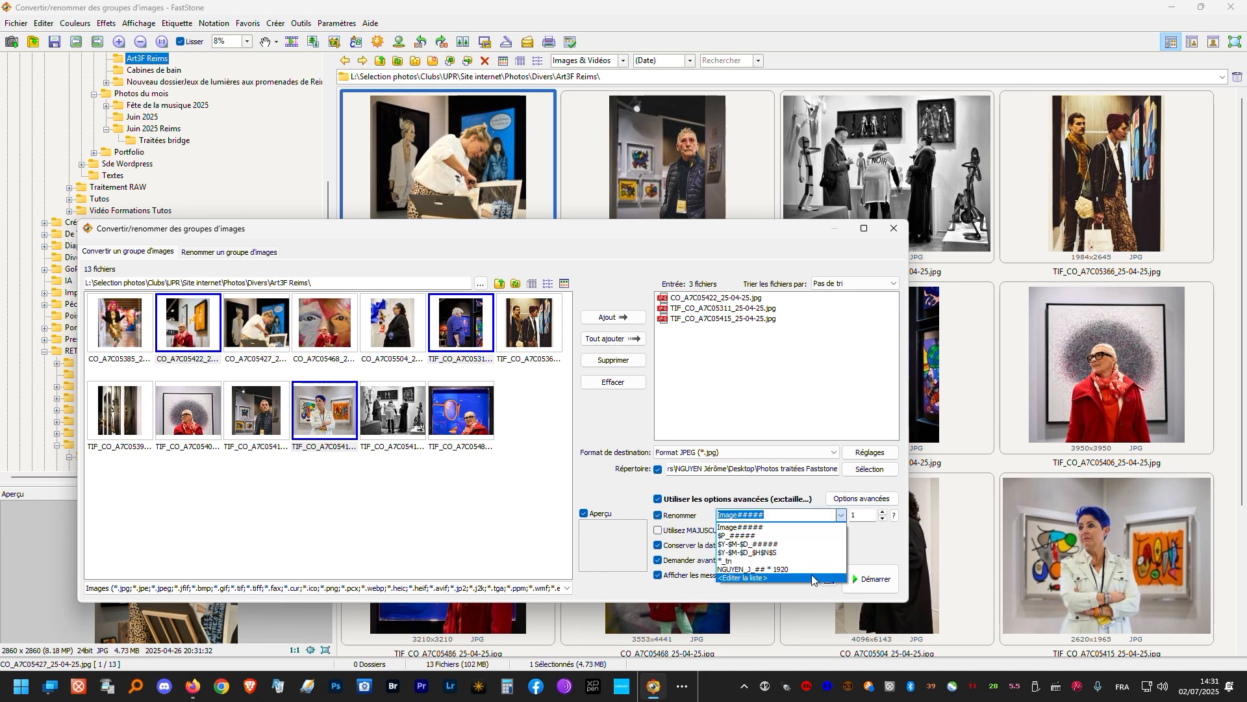
pyautogui.click(745, 569)
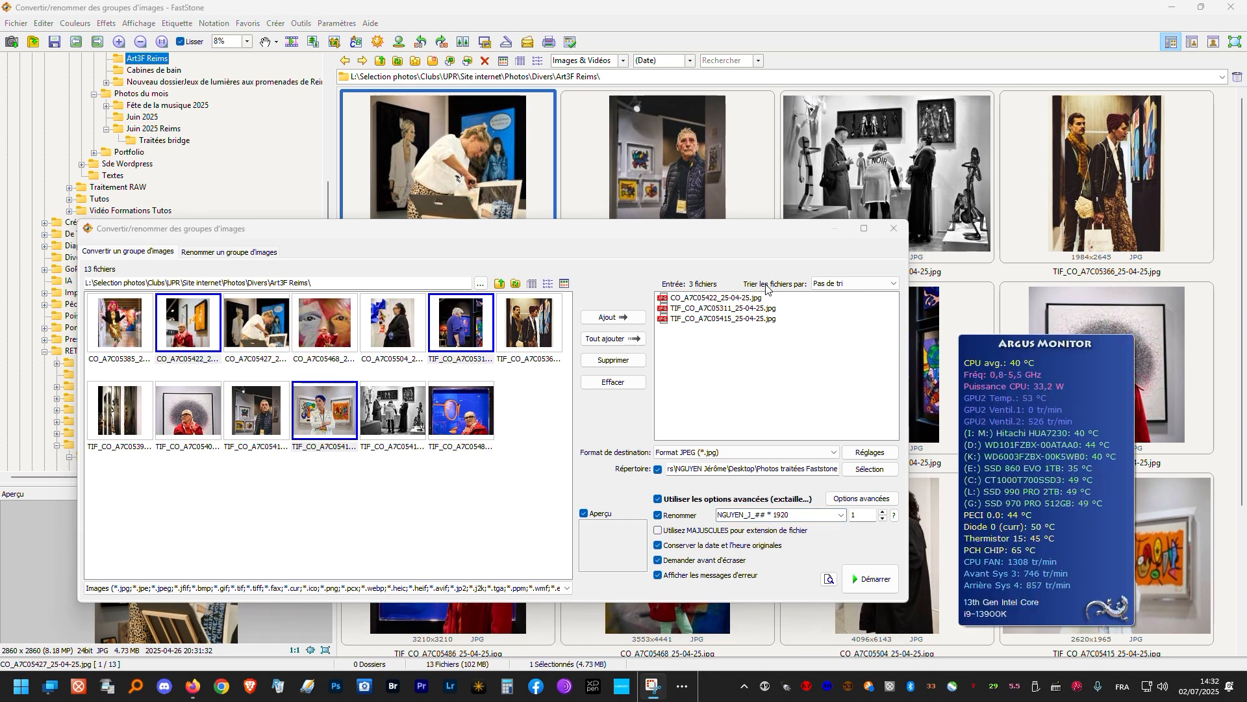
pyautogui.click(865, 587)
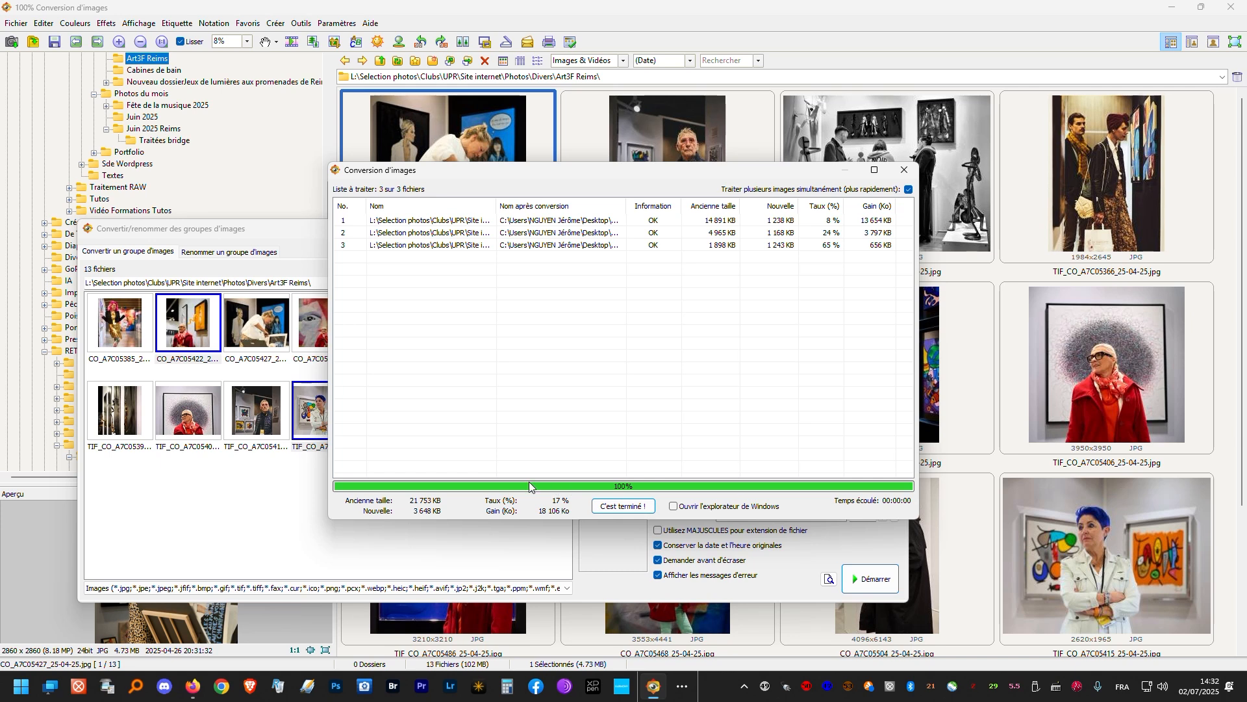
pyautogui.click(611, 508)
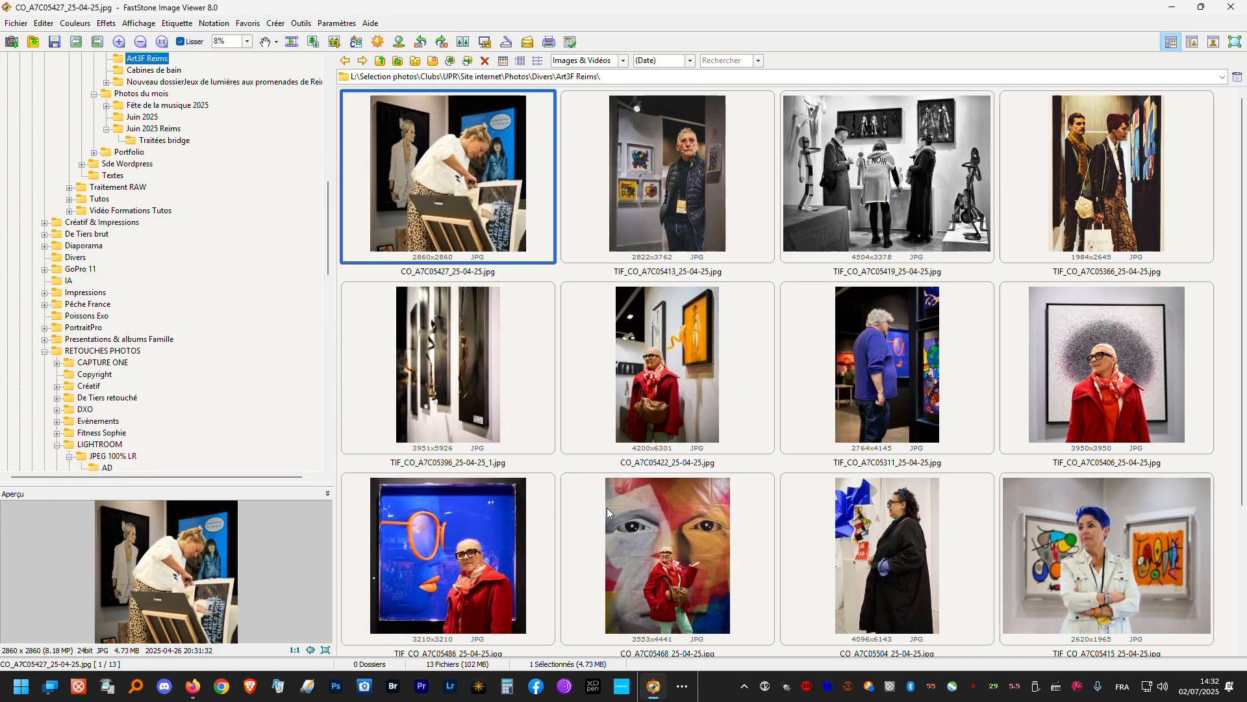
# - Open the desktop folder Photos traitées Faststone and check the converted photos' names and dimensions in detail and thumbnail views
pyautogui.click(1173, 13)
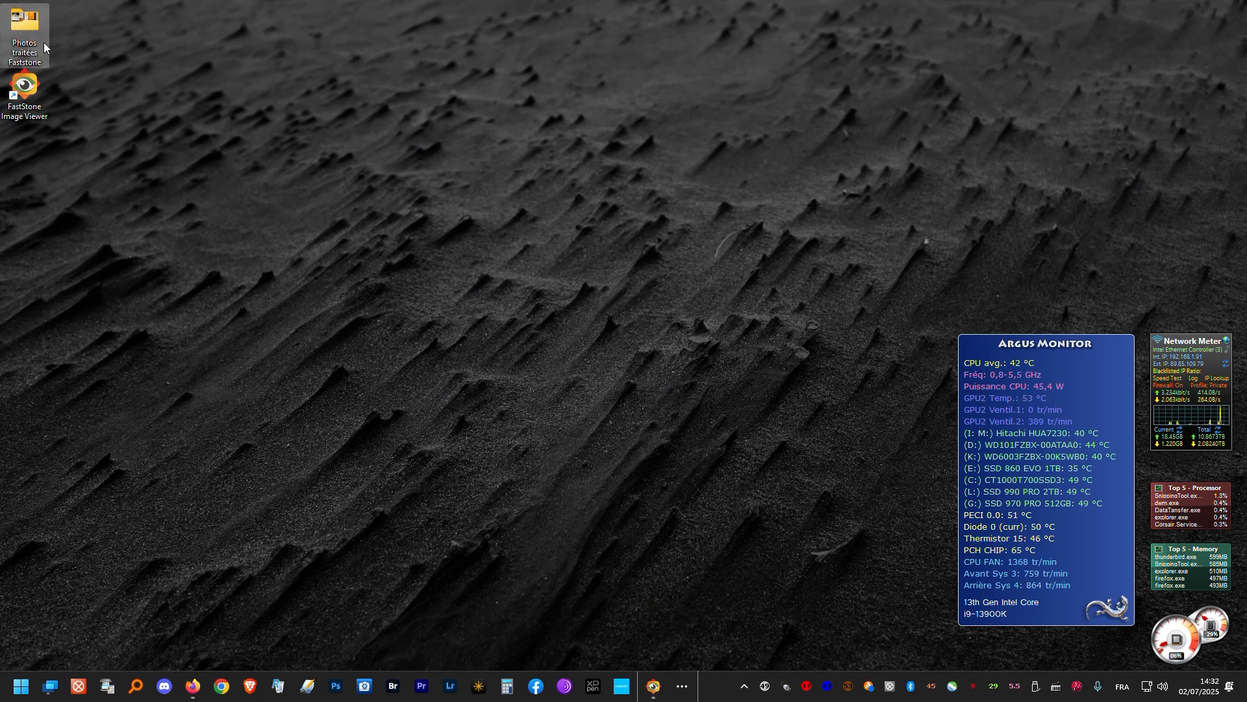
pyautogui.doubleClick(28, 25)
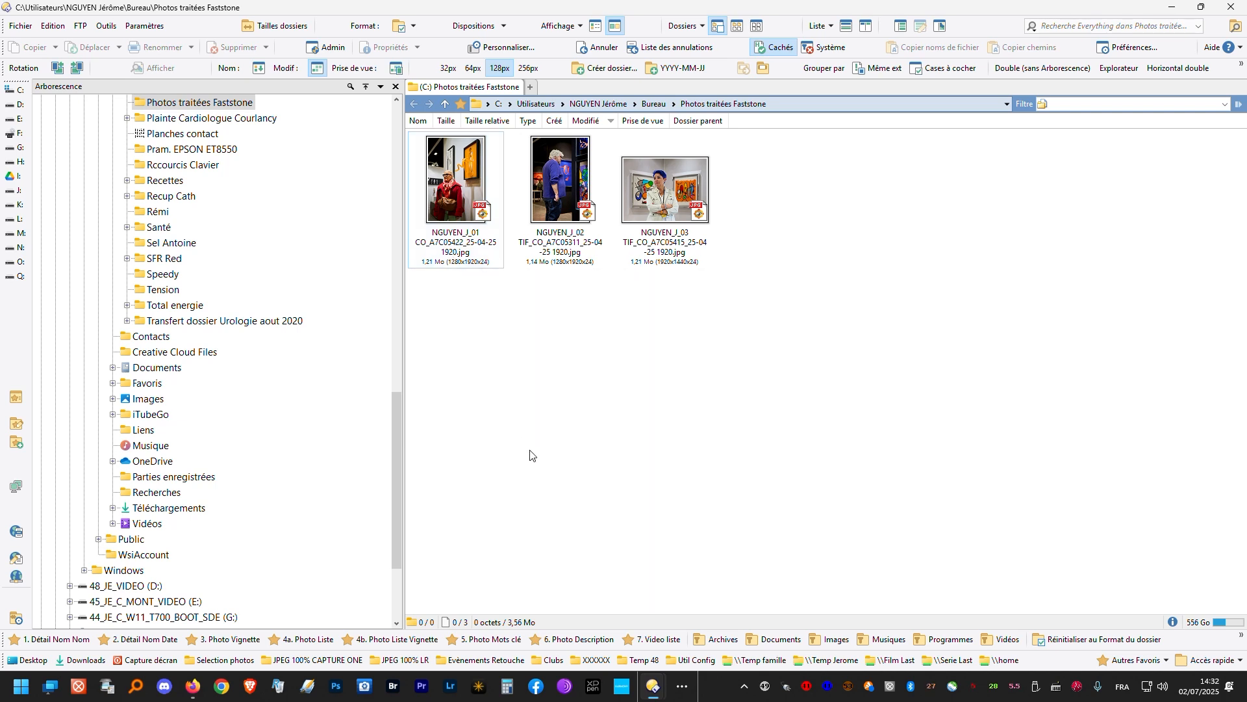
pyautogui.hotkey('ctrl', 'shift', '6')
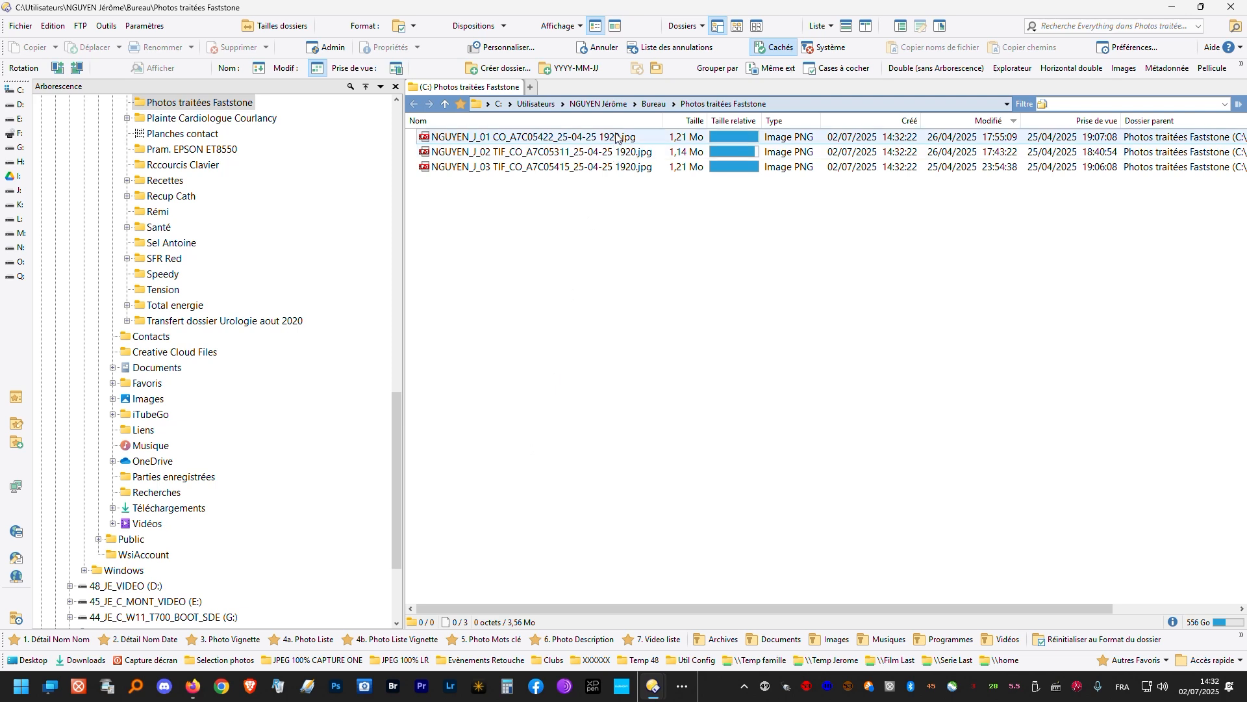
pyautogui.hotkey('ctrl', '6')
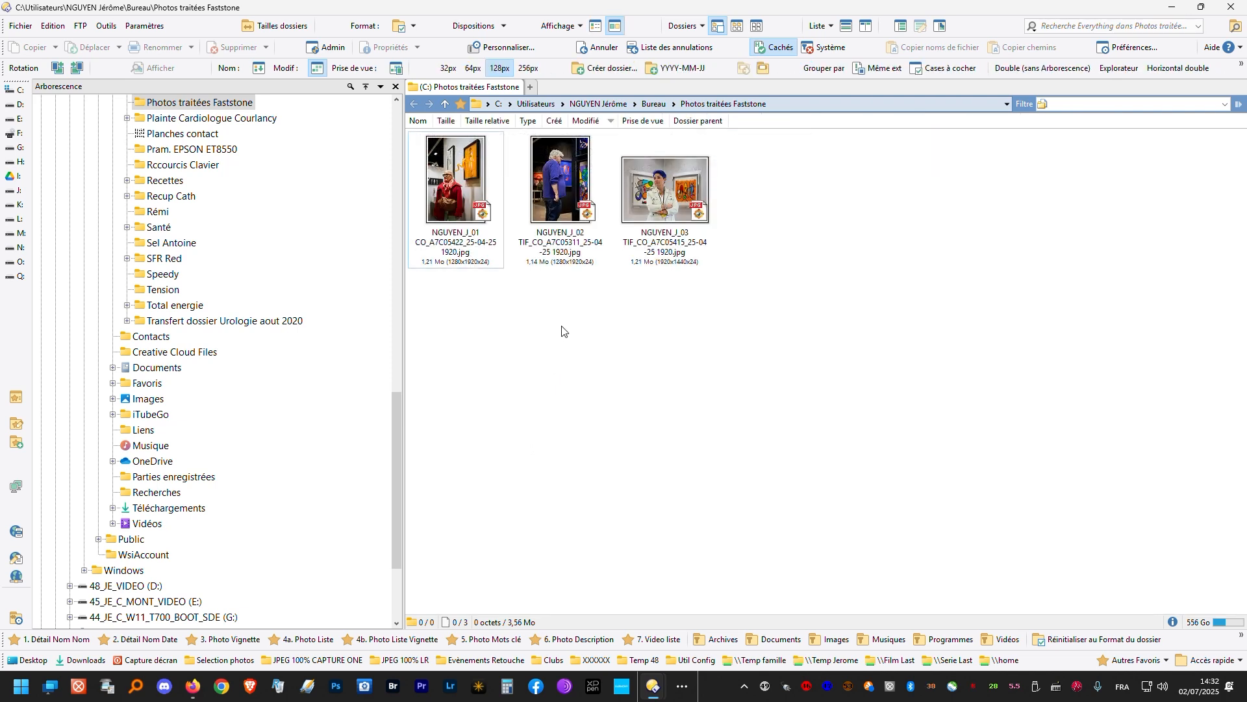
pyautogui.moveTo(472, 270)
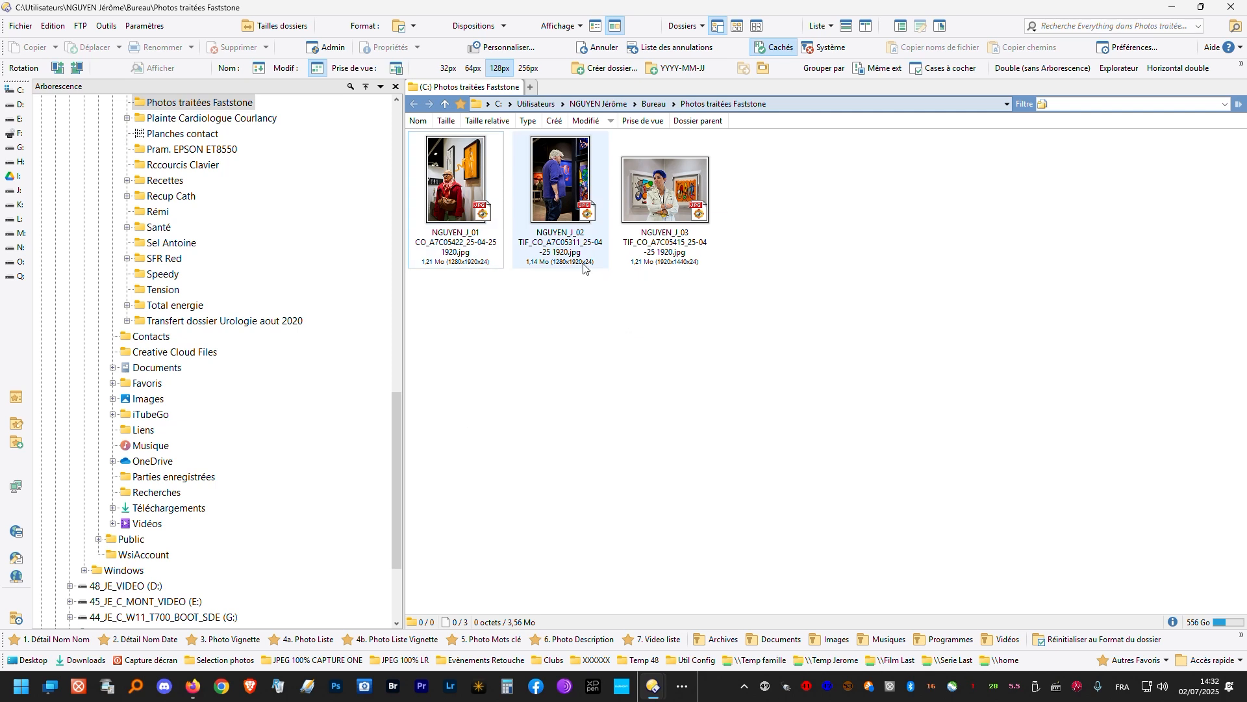
pyautogui.moveTo(674, 269)
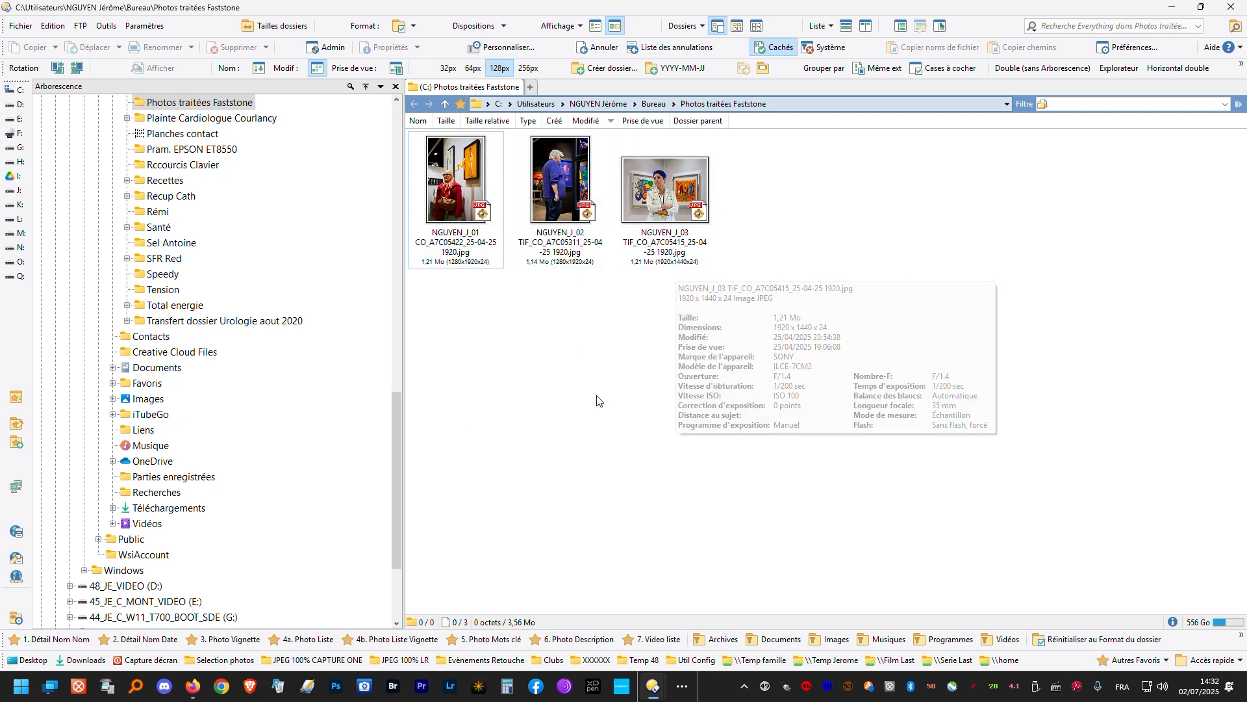
# - Switch to FastStone Image Viewer and open the Fête de la musique 2025 folder under Photos du mois
pyautogui.click(682, 690)
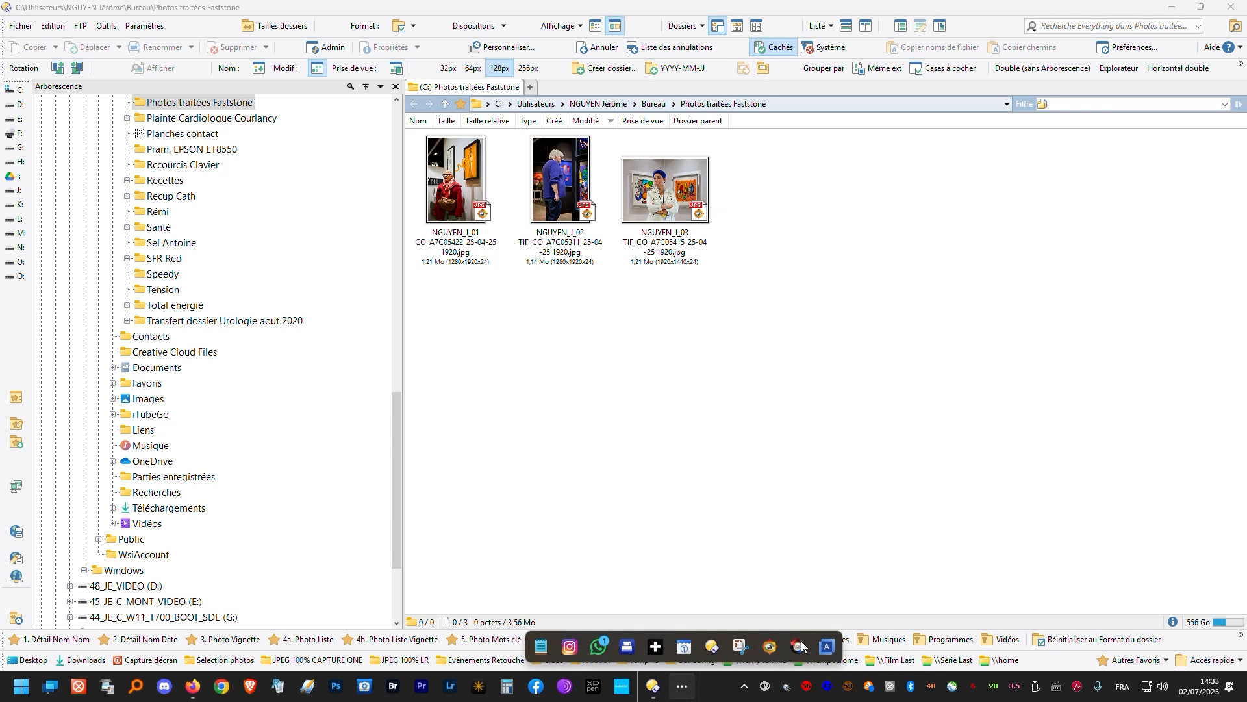
pyautogui.click(769, 648)
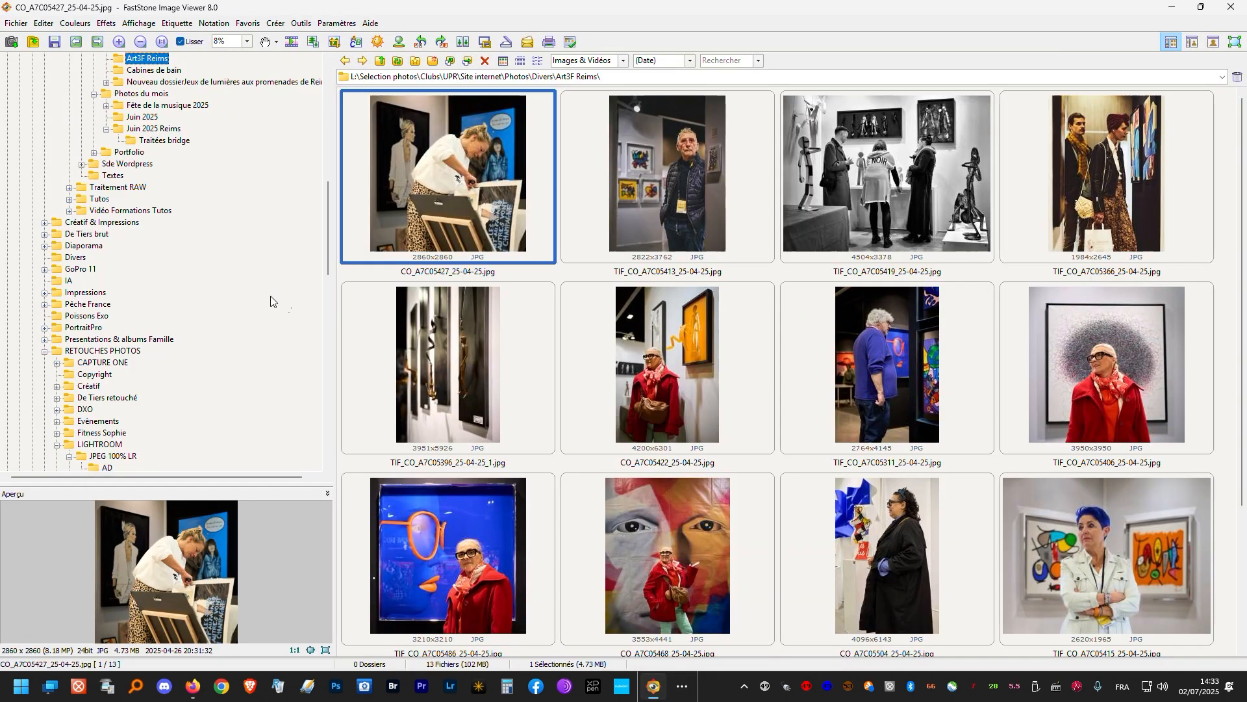
pyautogui.click(154, 106)
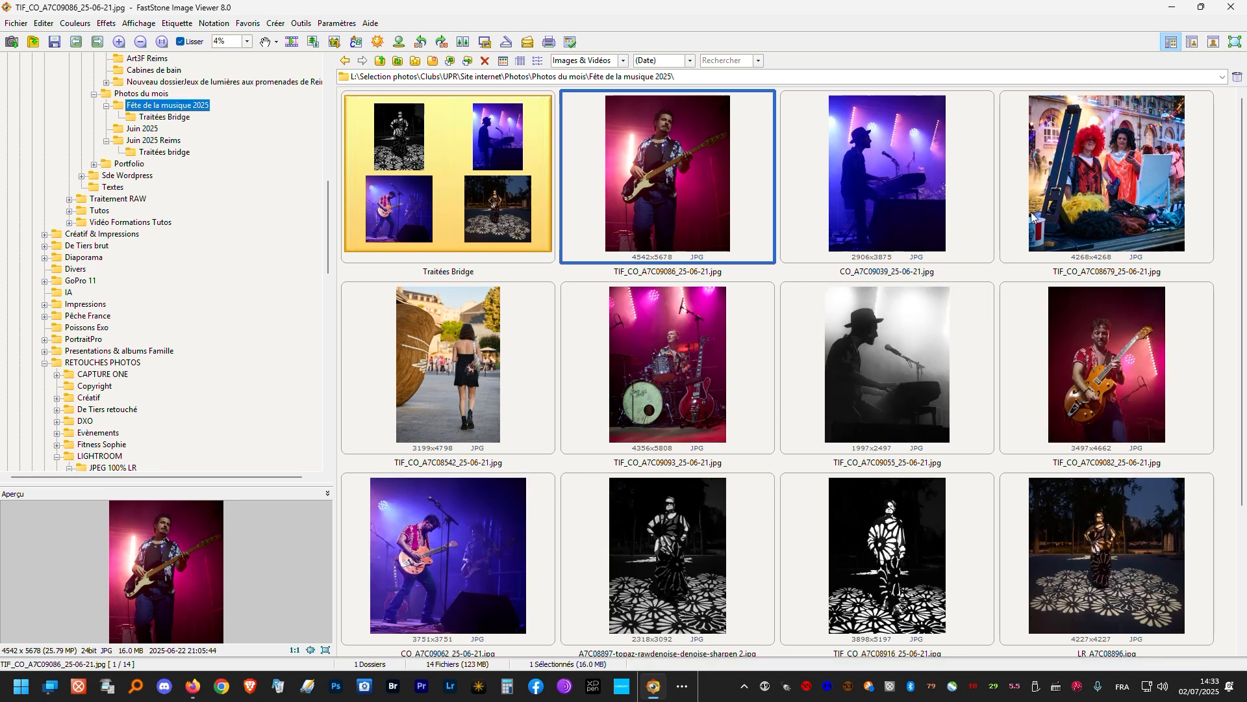
# - Select the four photos from TIF_CO_A7C09086_25-06-21.jpg through TIF_CO_A7C08542_25-06-21.jpg and open the batch conversion dialog for them
pyautogui.keyDown('shift'); pyautogui.click(526, 363); pyautogui.keyUp('shift')
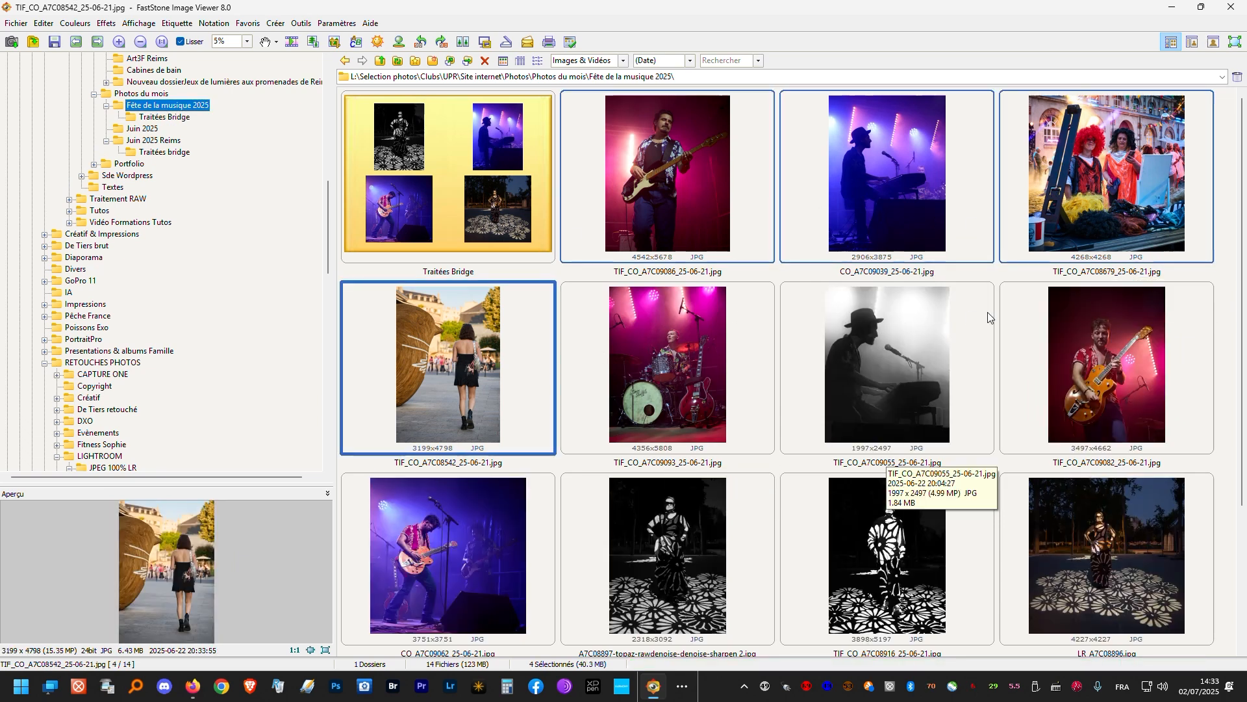
pyautogui.rightClick(668, 193)
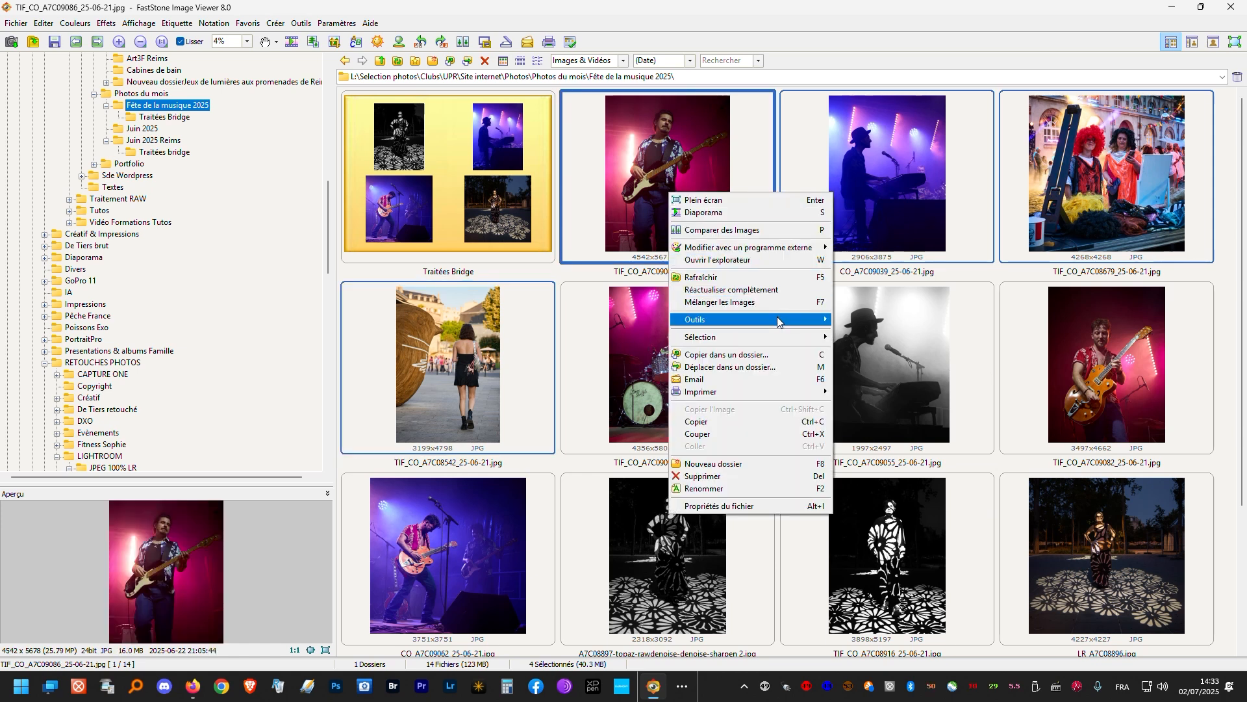
pyautogui.moveTo(778, 320)
pyautogui.click(864, 319)
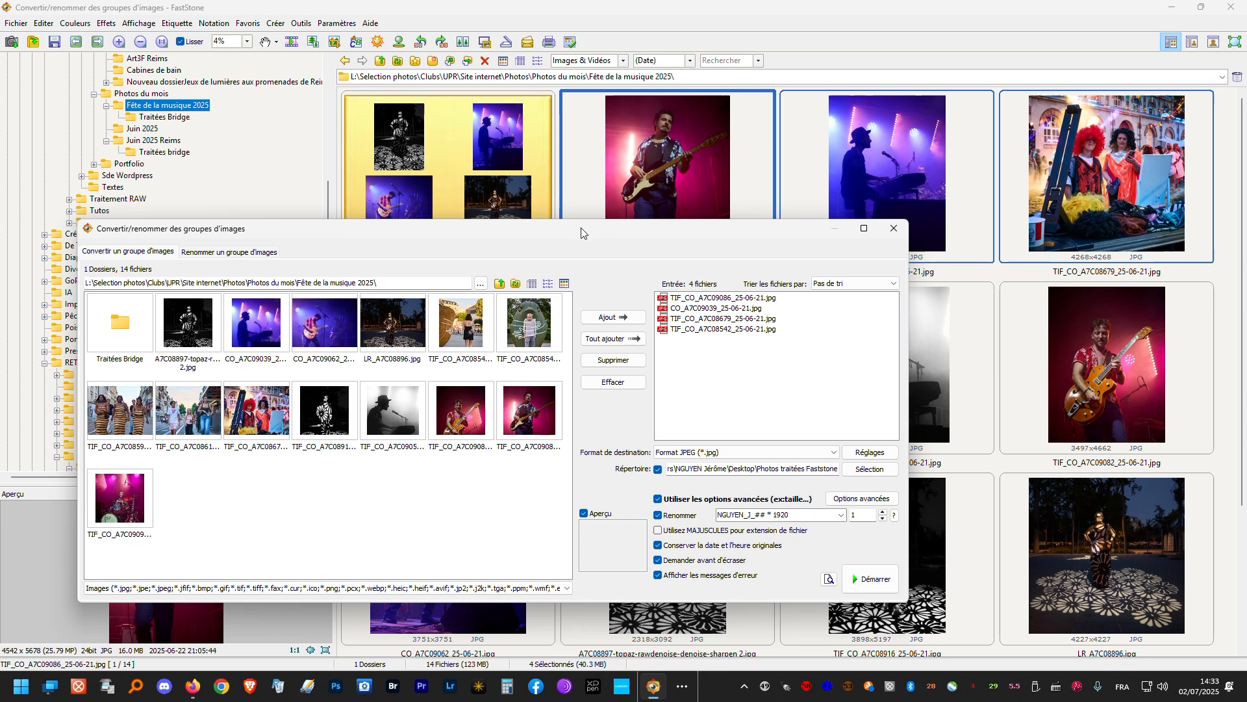
pyautogui.moveTo(582, 233); pyautogui.dragTo(744, 243)
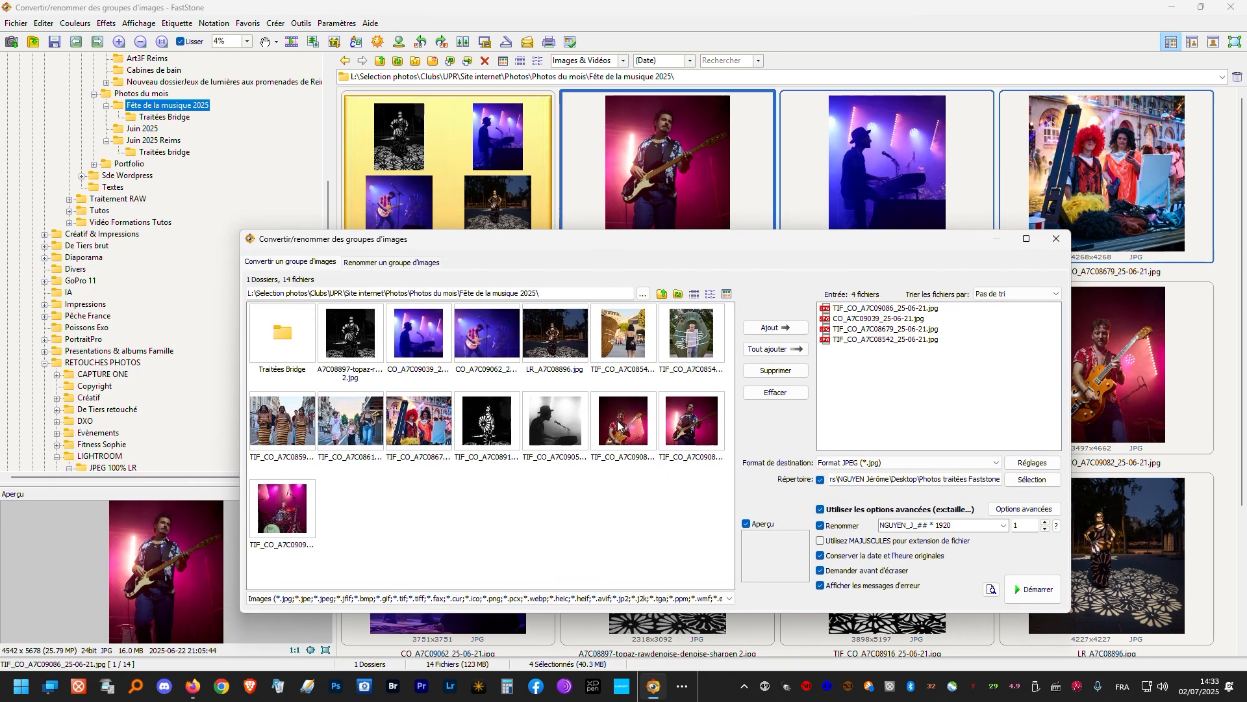
# - Add TIF_CO_A7C08916_25-06-21.jpg to the conversion list, and try the detail view of the source files before restoring thumbnails
pyautogui.click(486, 436)
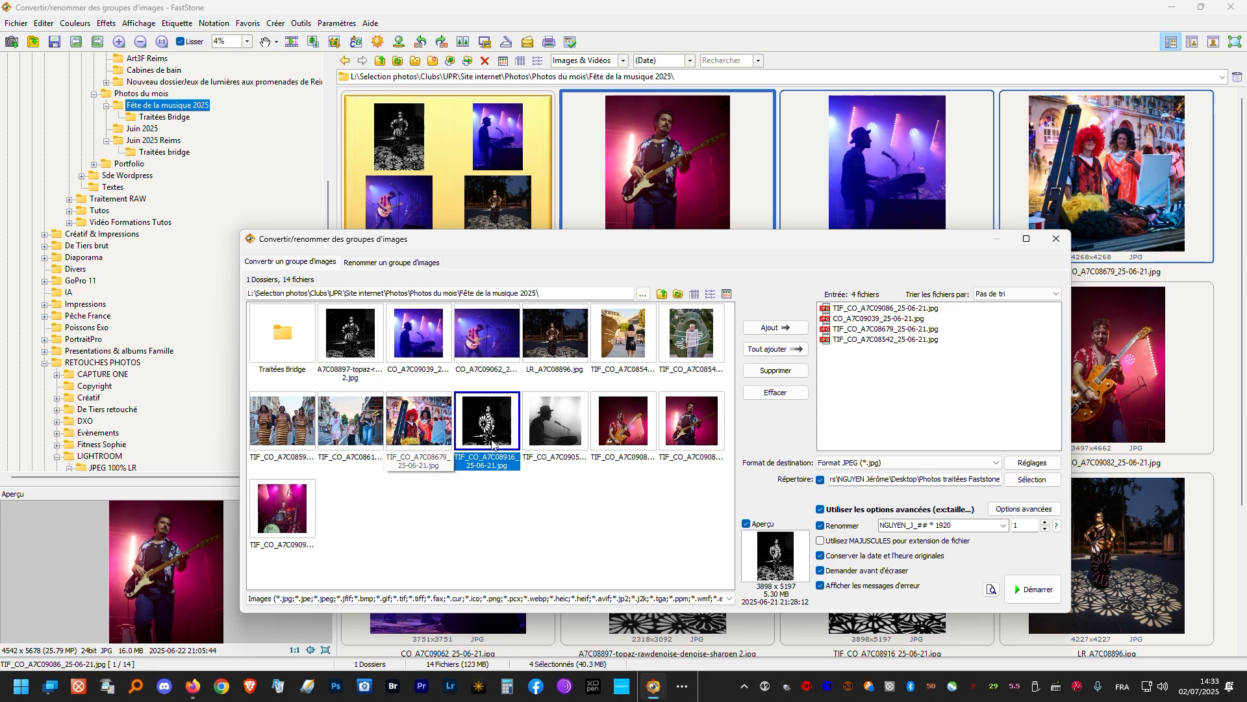
pyautogui.click(786, 329)
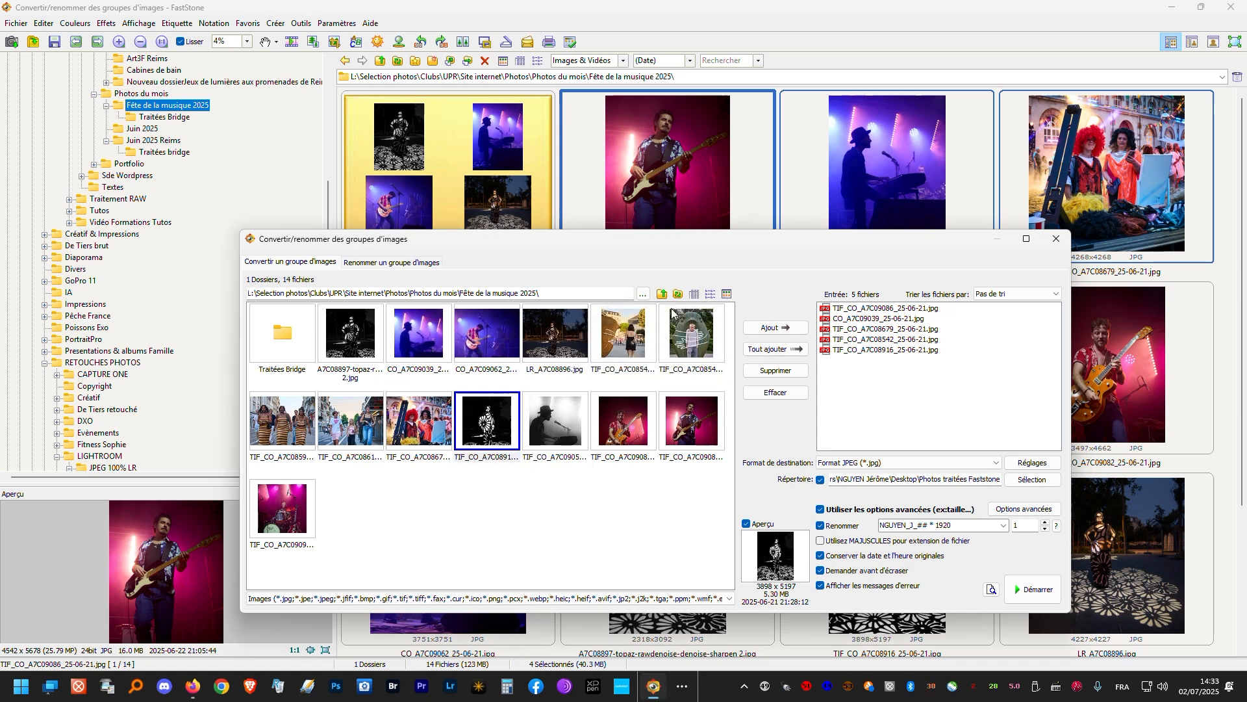
pyautogui.click(695, 295)
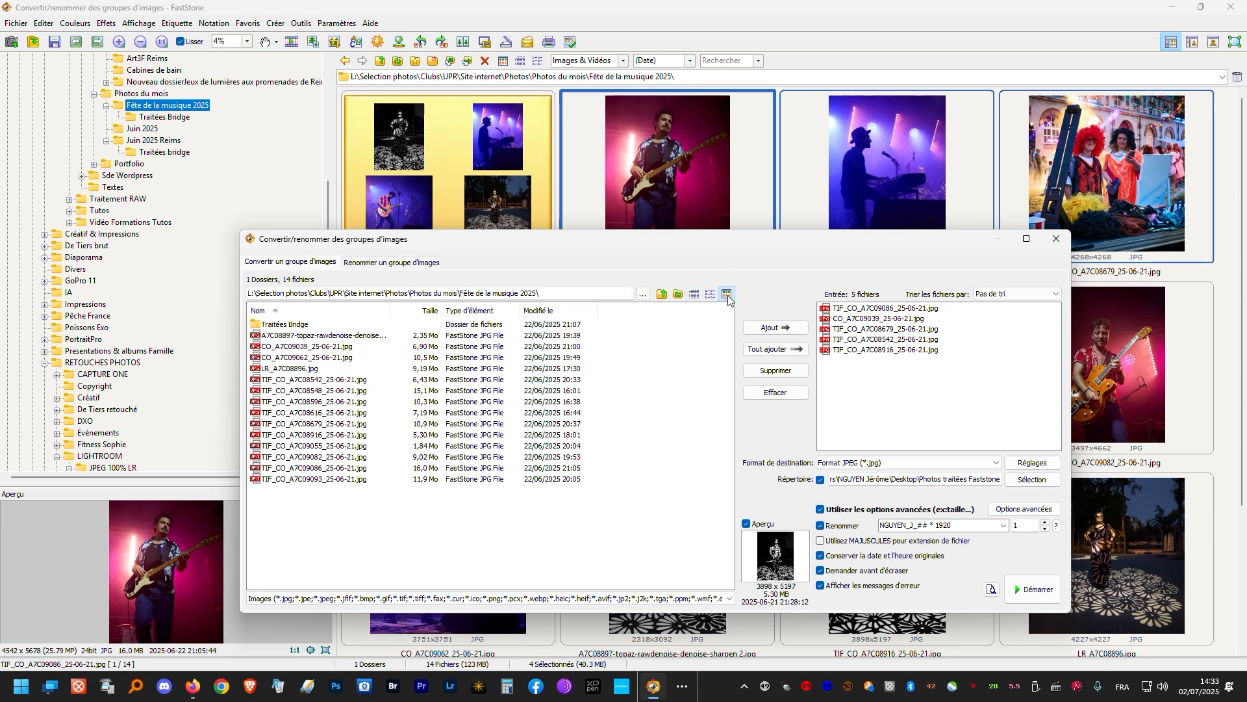
pyautogui.click(727, 295)
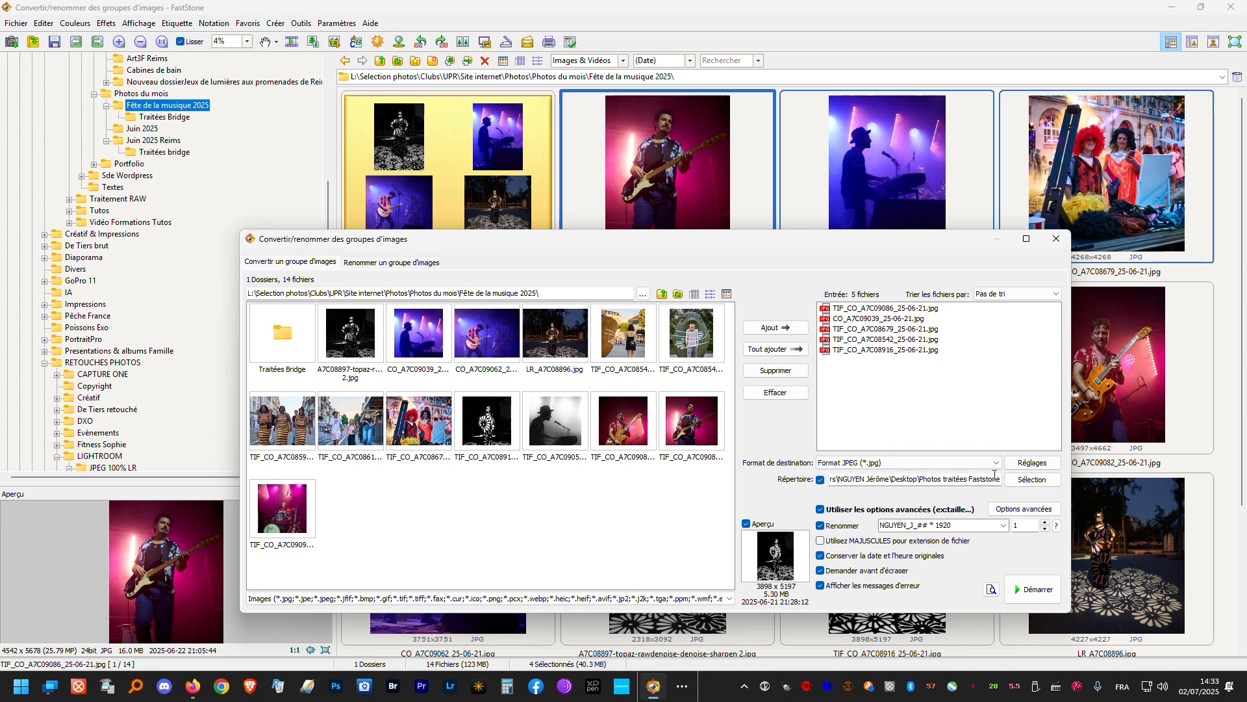
# - Review the JPEG output settings and the advanced resizing options, accepting both as they are
pyautogui.click(1025, 464)
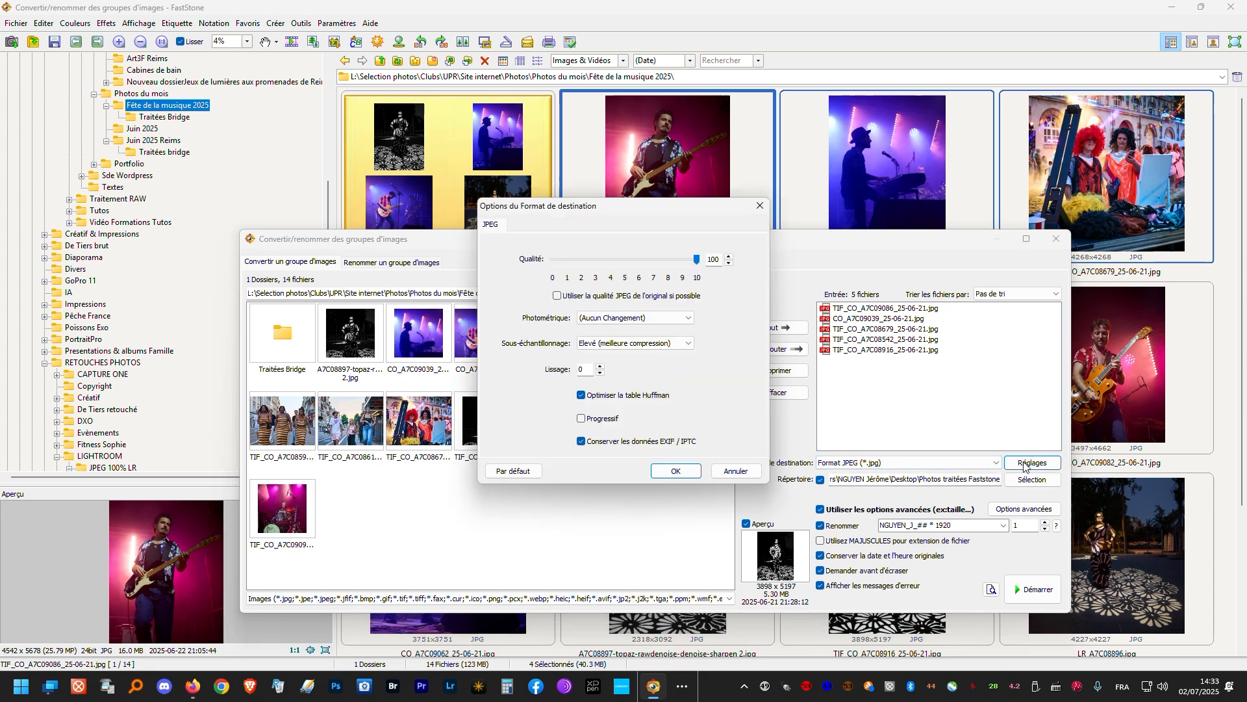
pyautogui.click(677, 472)
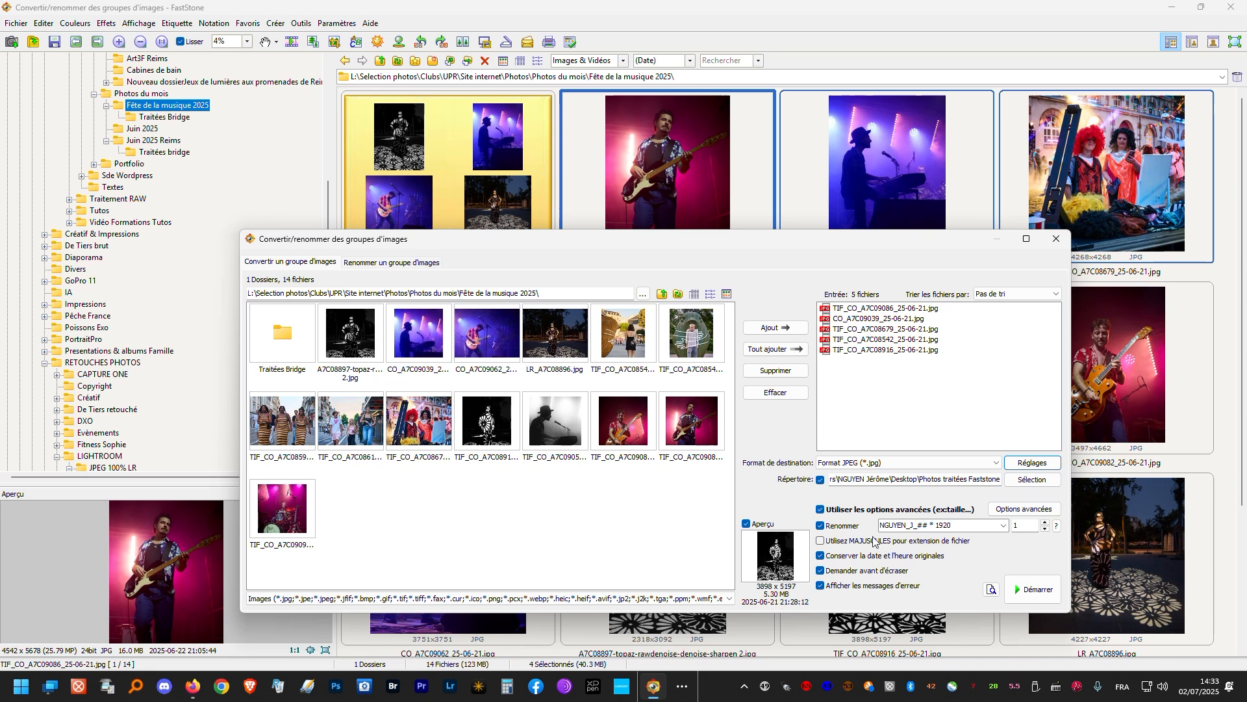
pyautogui.click(1012, 510)
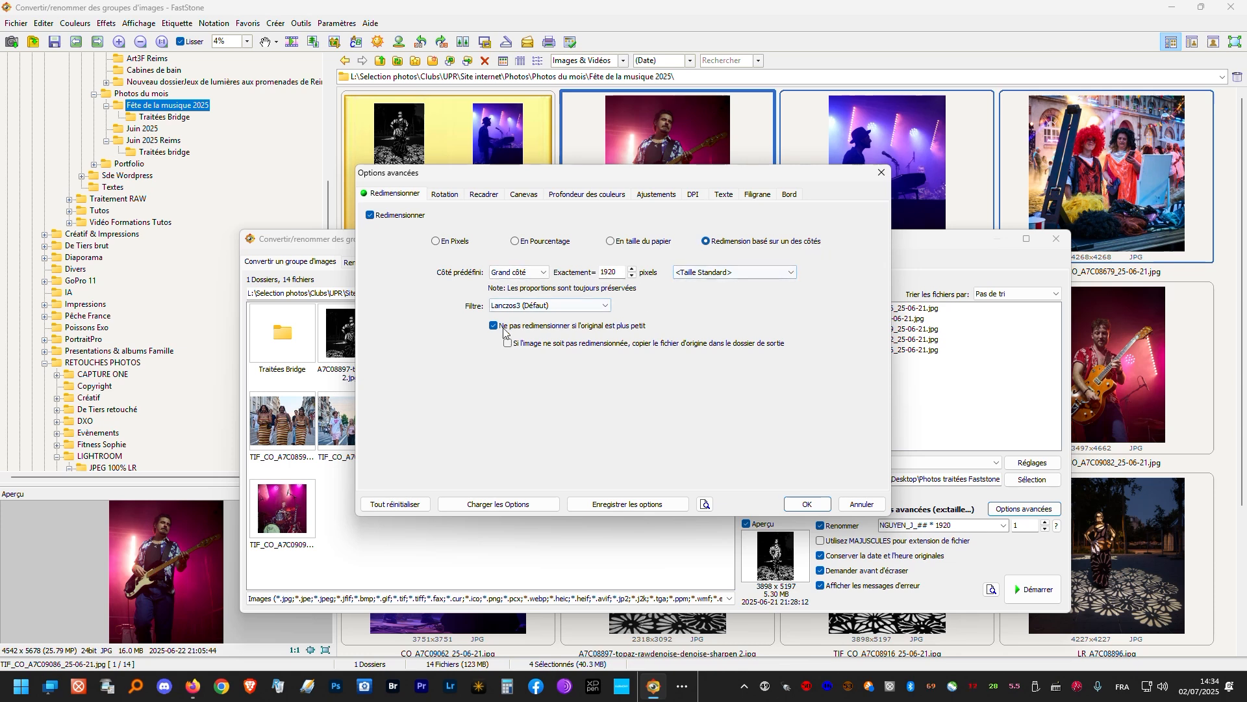
pyautogui.click(807, 504)
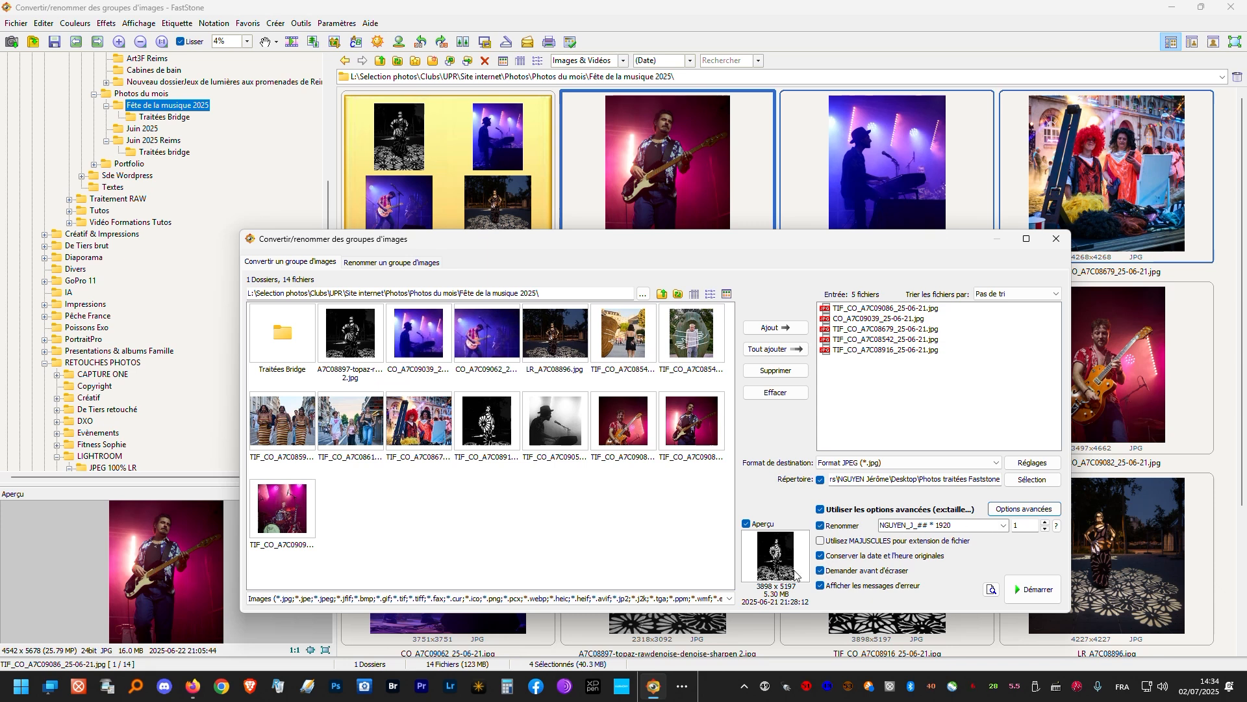
# - Run the batch conversion, close its report, and return to the Photos traitées Faststone folder in the file manager
pyautogui.click(1031, 595)
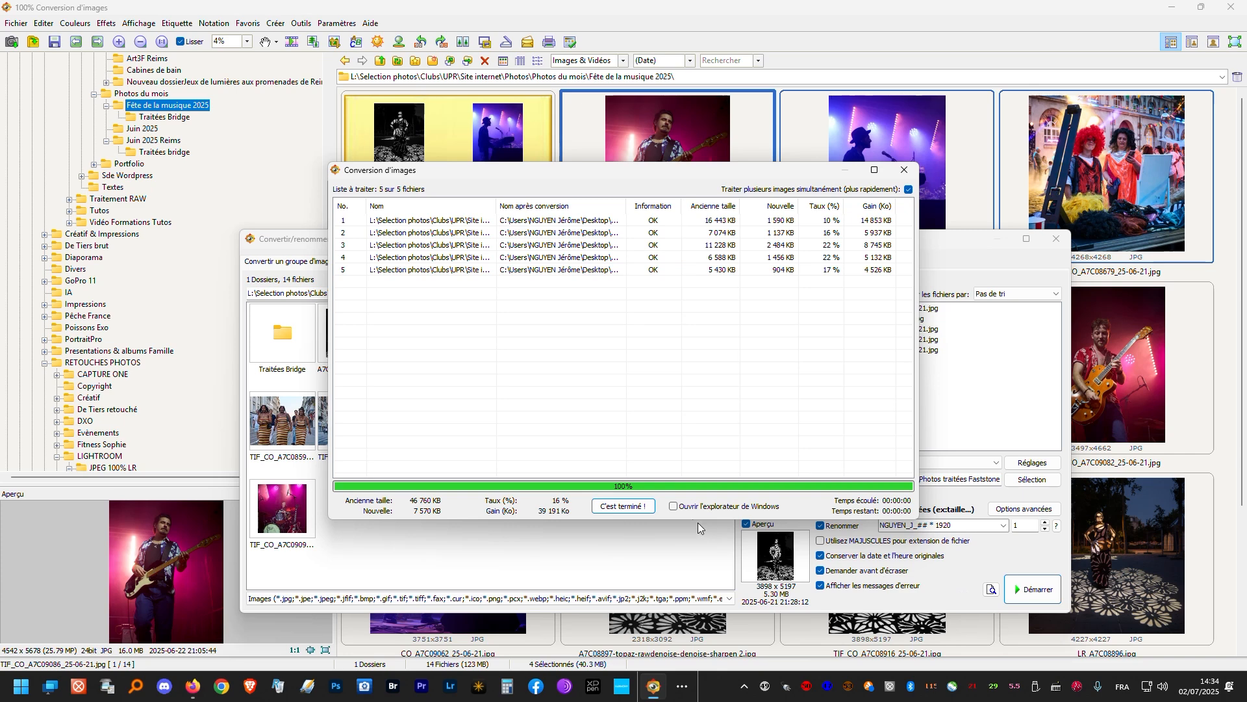
pyautogui.click(623, 505)
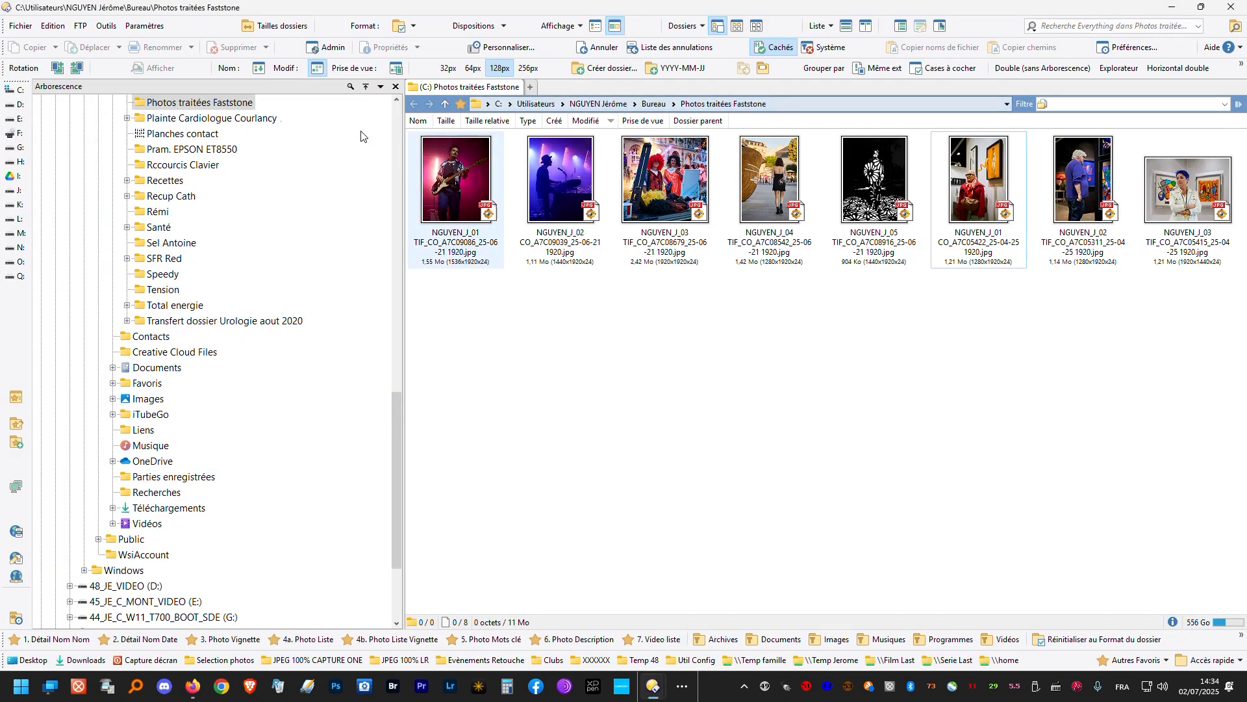
pyautogui.click(1164, 4)
pyautogui.doubleClick(29, 31)
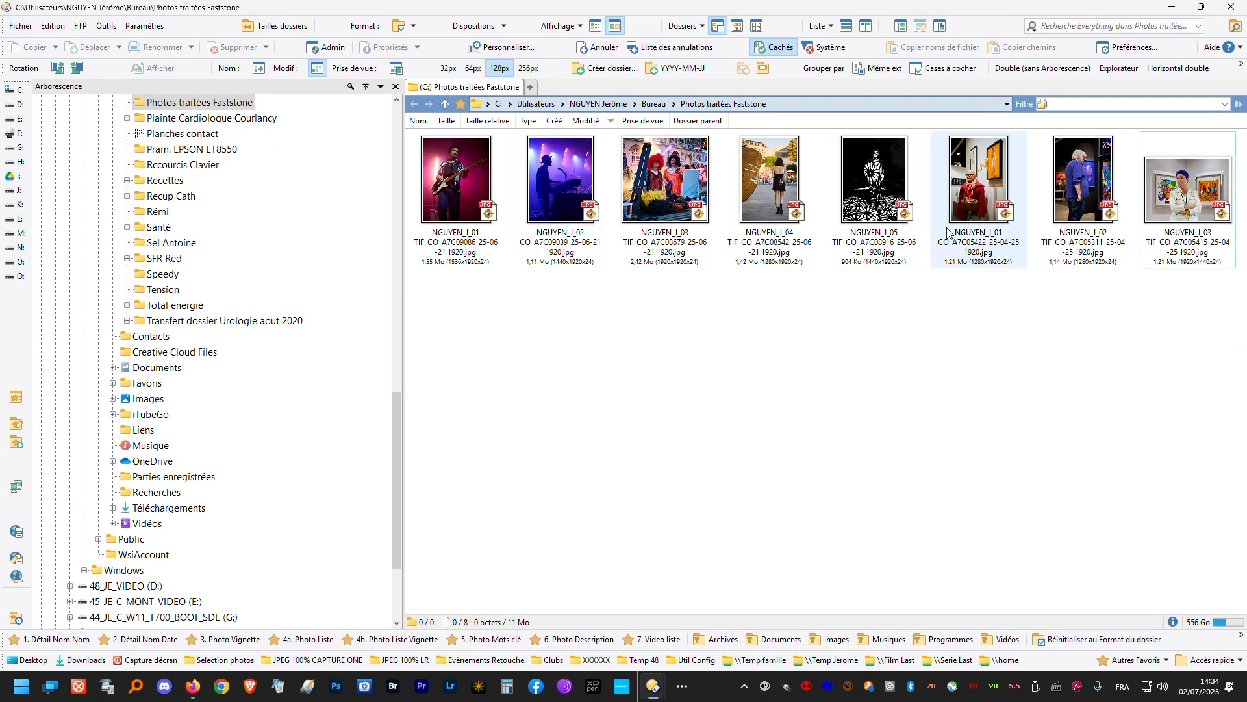
# - Compare the names and numbering of the three earlier converted photos with those of the five newly converted ones
pyautogui.click(994, 208)
pyautogui.keyDown('shift'); pyautogui.click(1192, 216); pyautogui.keyUp('shift')
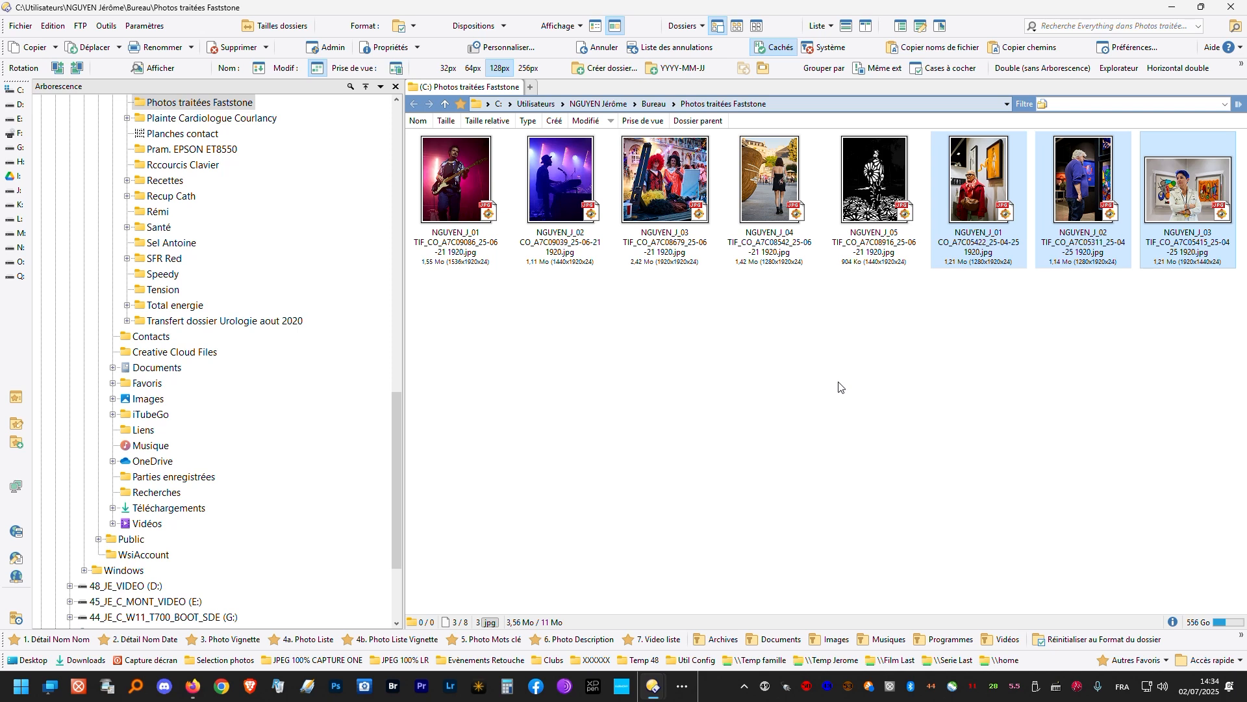
pyautogui.click(443, 196)
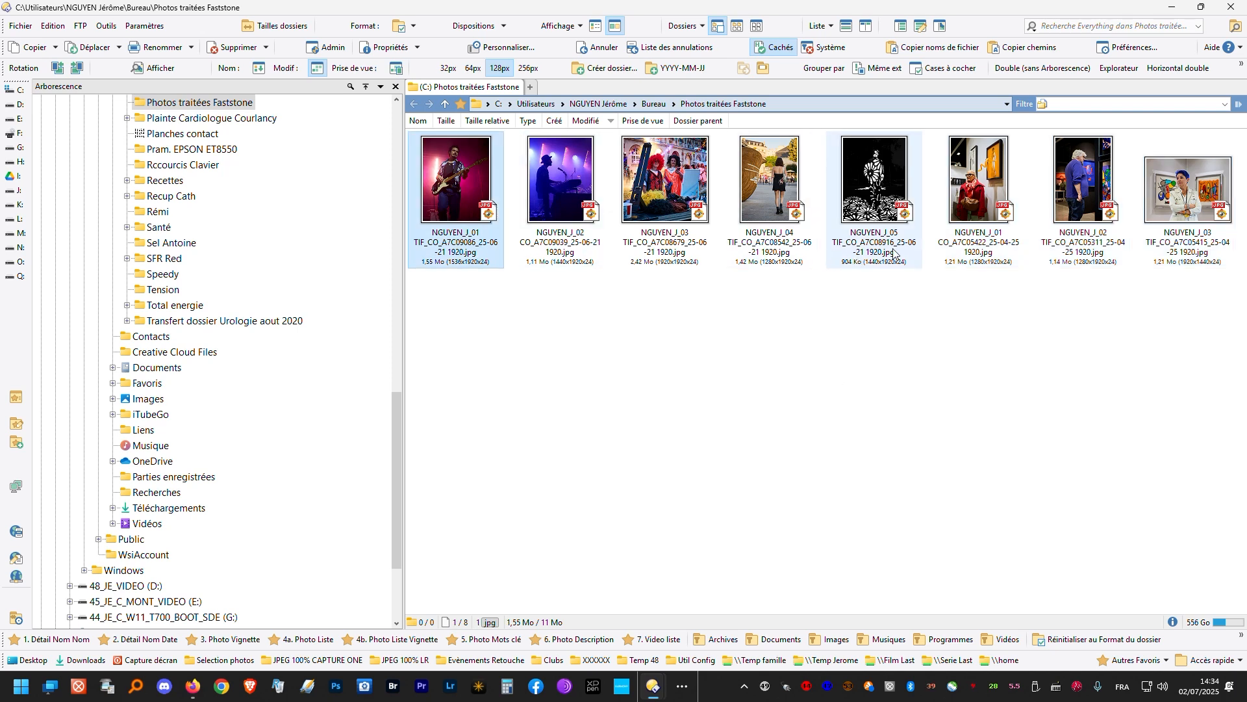
pyautogui.keyDown('shift'); pyautogui.click(873, 205); pyautogui.keyUp('shift')
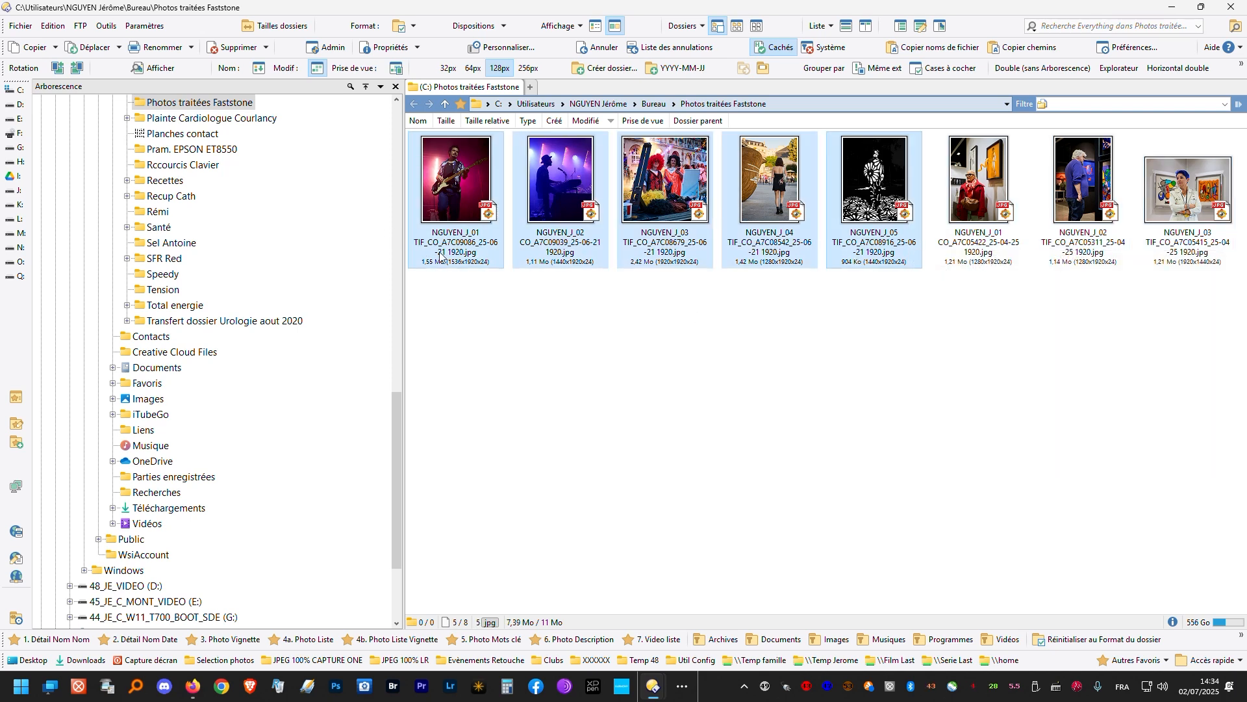
pyautogui.moveTo(701, 248)
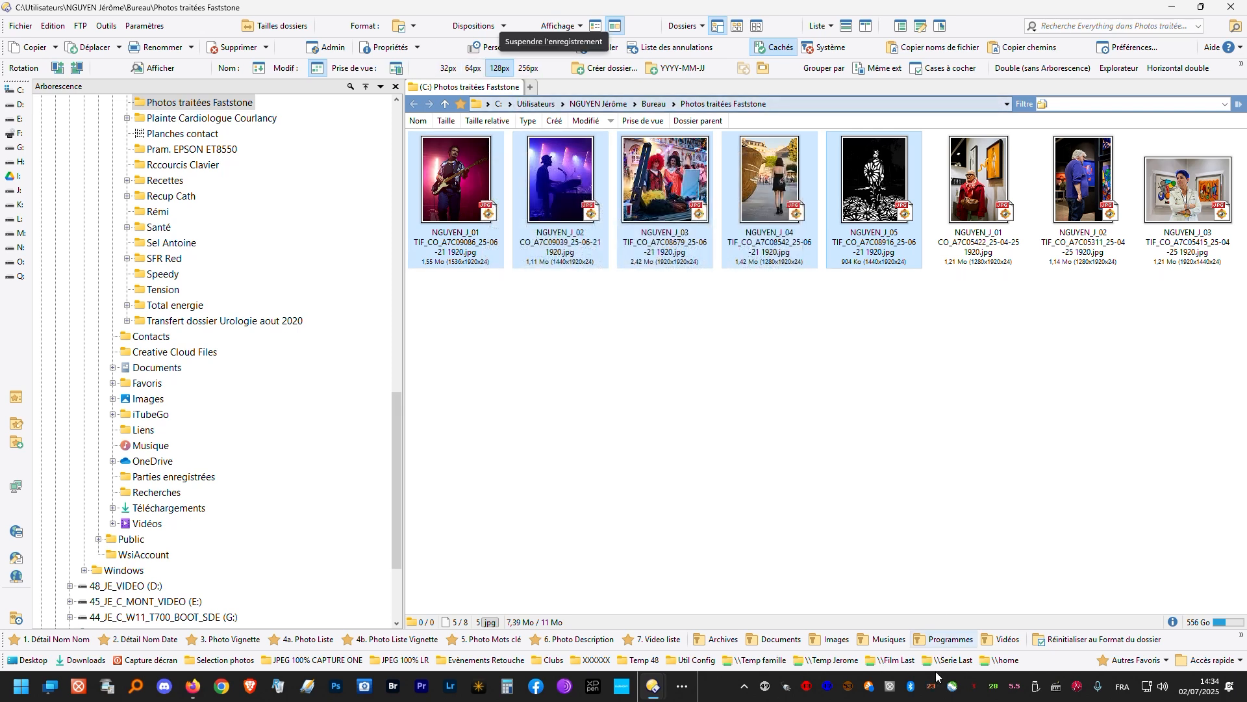
# - Switch back to FastStone Image Viewer and select the three photos from A7C08897-topaz-rawdenoise-denoise-sharpen 2.jpg through LR_A7C08896.jpg
pyautogui.click(745, 686)
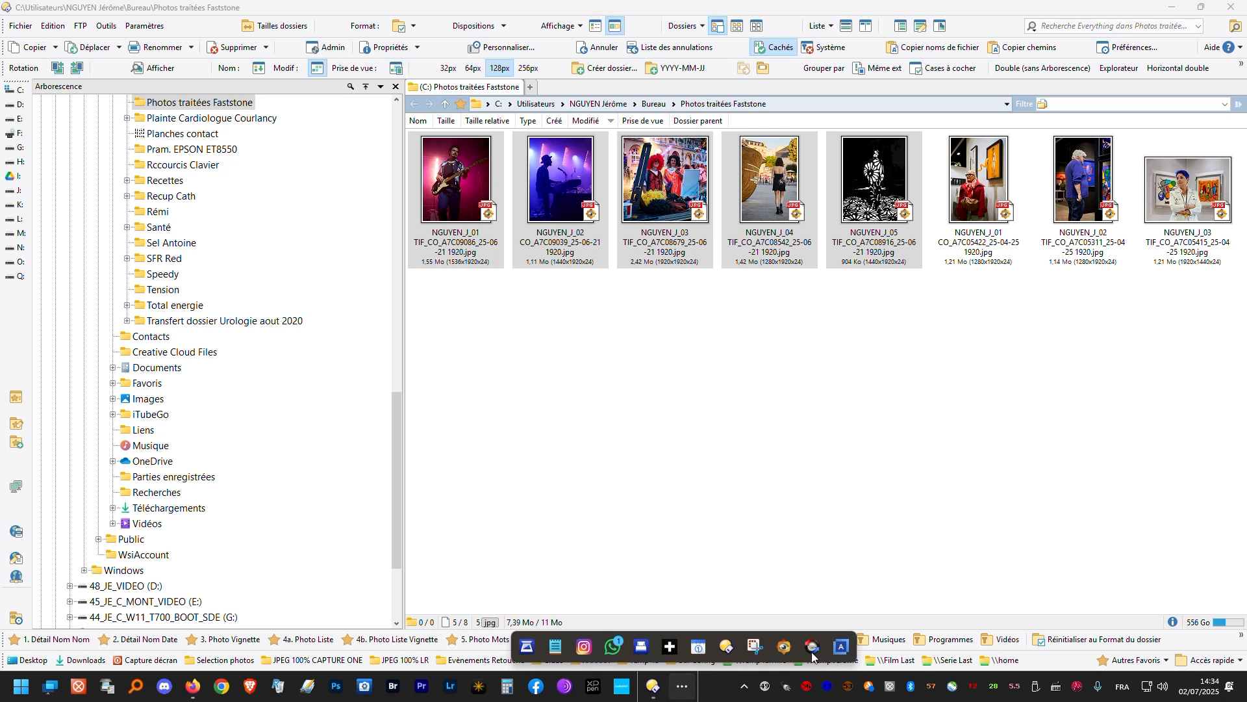
pyautogui.click(784, 647)
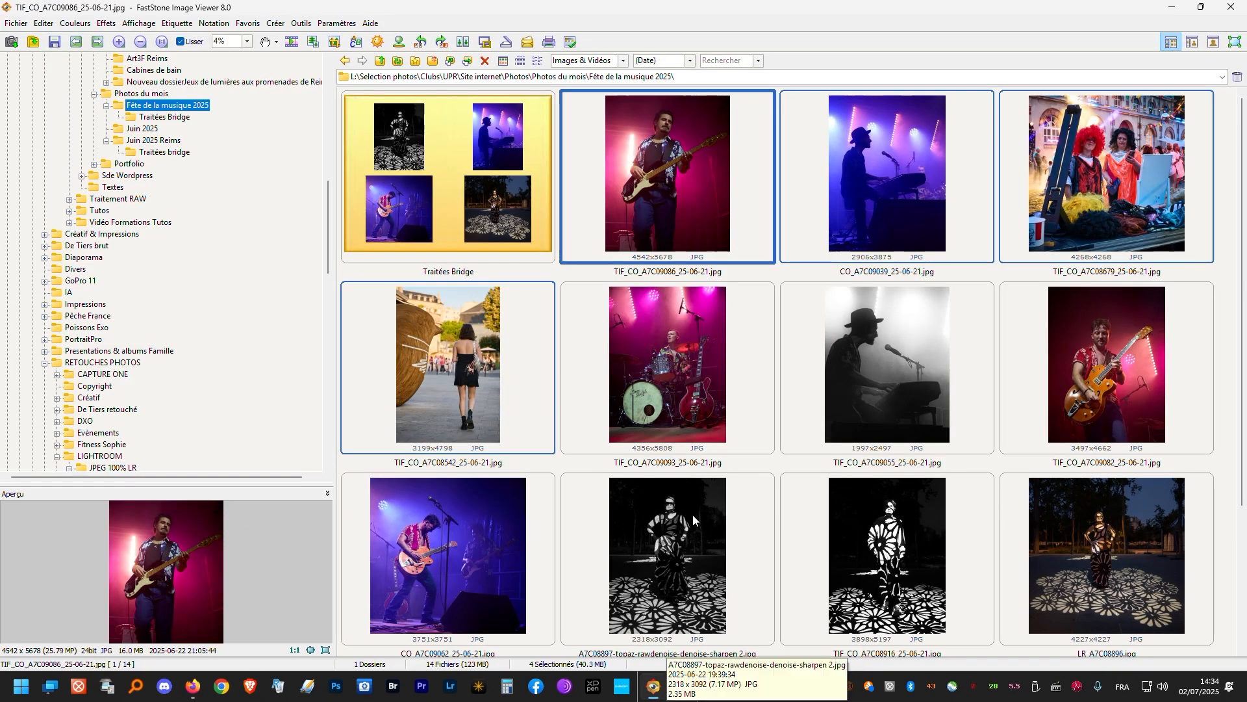
pyautogui.click(691, 544)
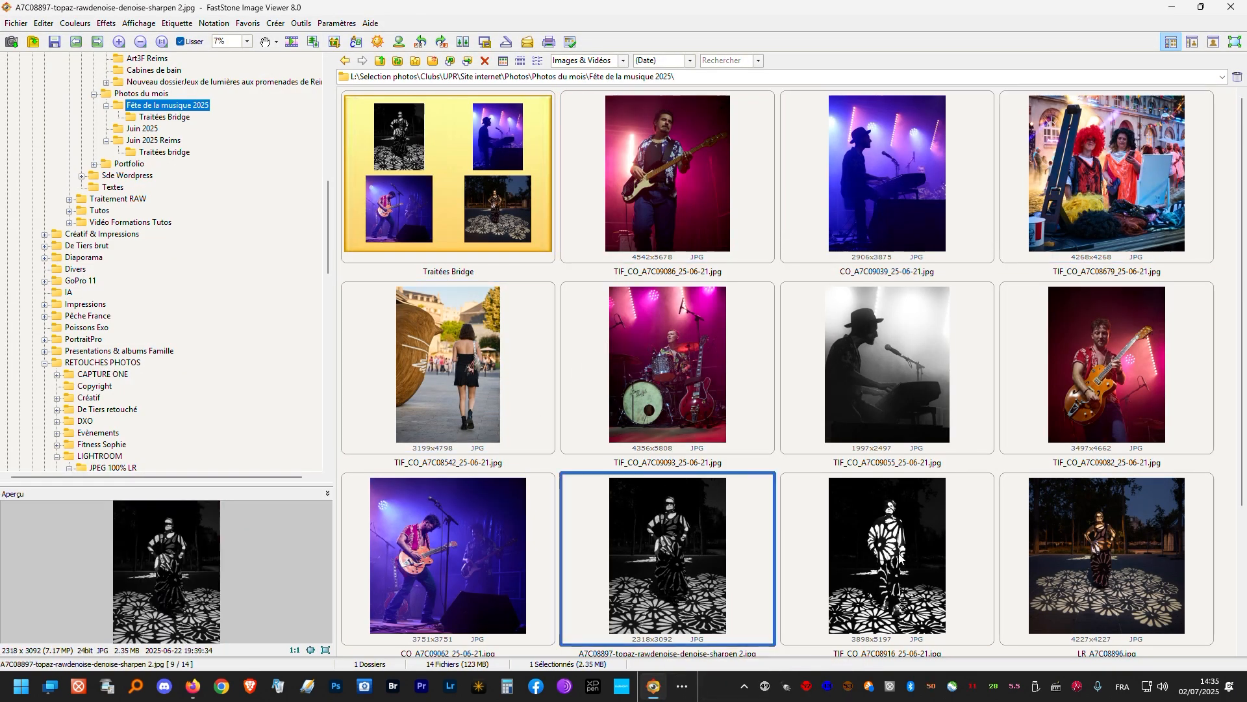
pyautogui.keyDown('shift'); pyautogui.click(1044, 554); pyautogui.keyUp('shift')
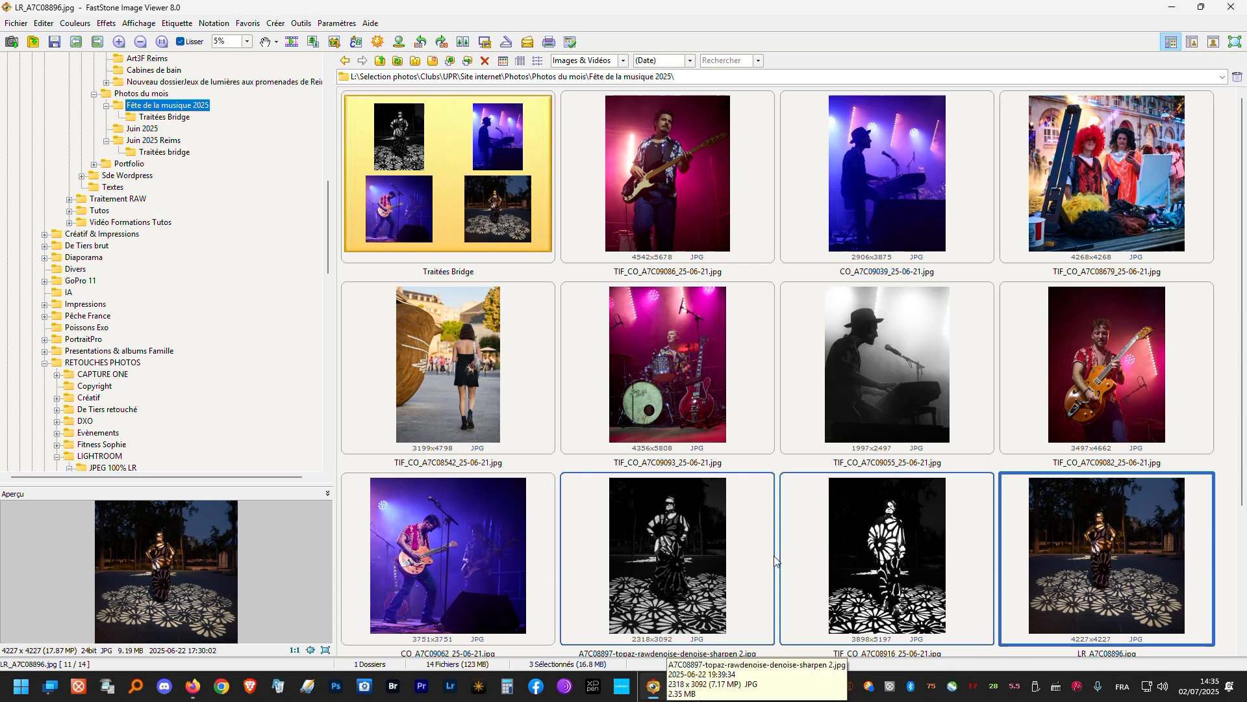
# - Open the batch conversion dialog for the three selected photos to view its input list, and close it without converting
pyautogui.press('F3')
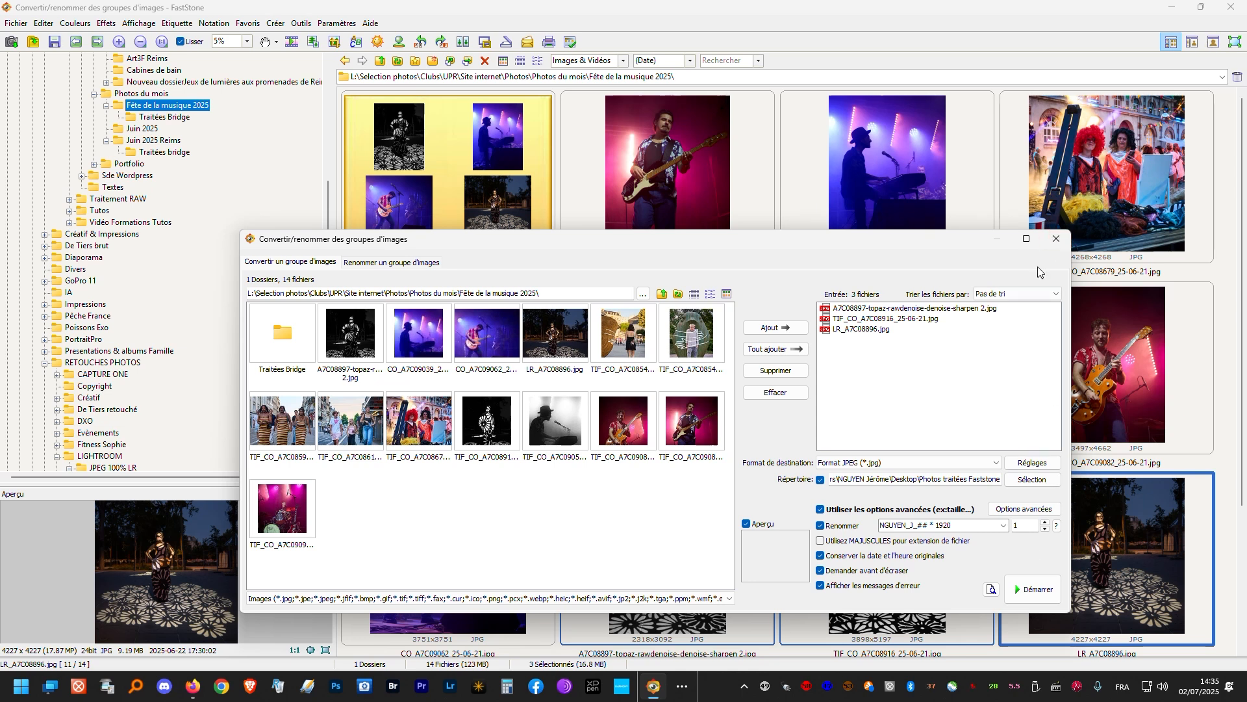
pyautogui.click(545, 20)
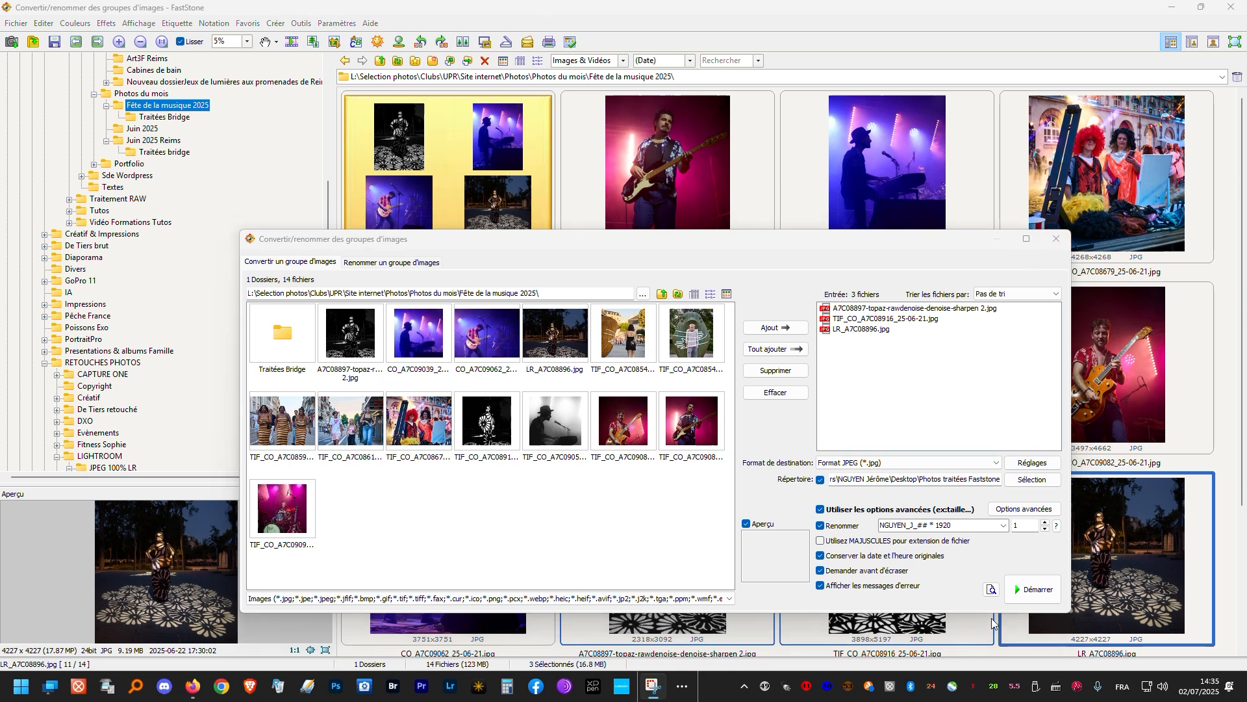
pyautogui.click(1056, 239)
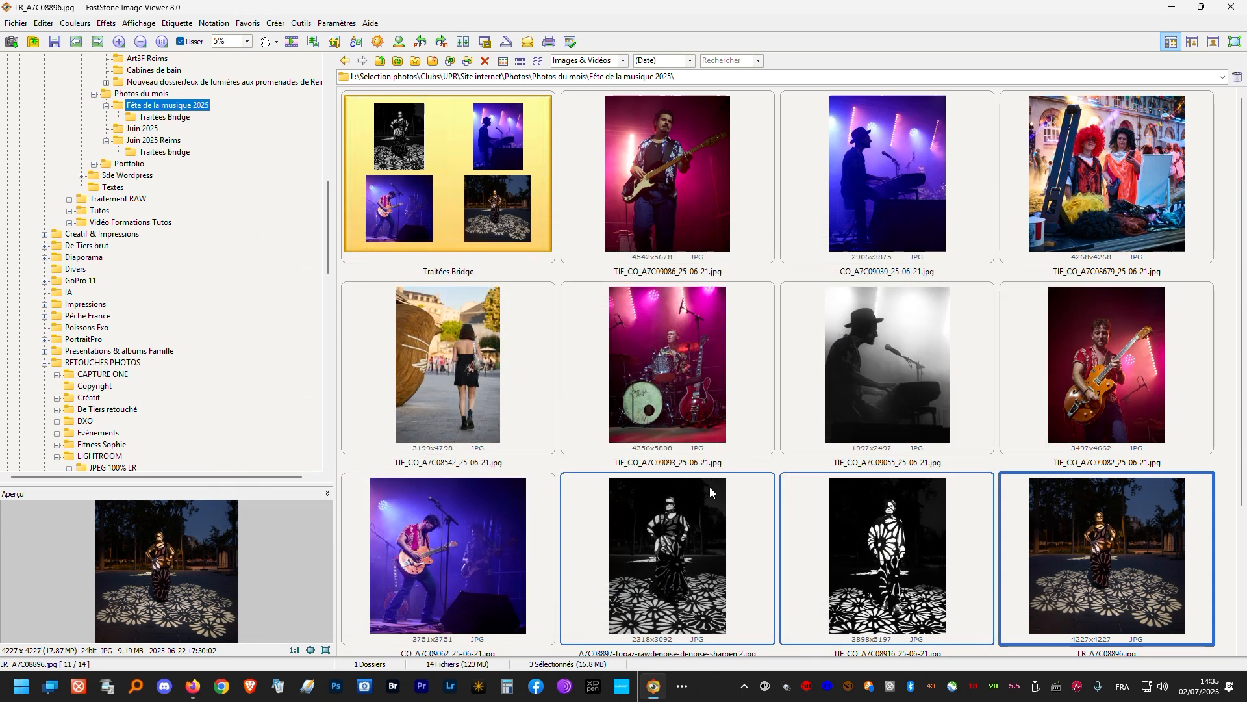